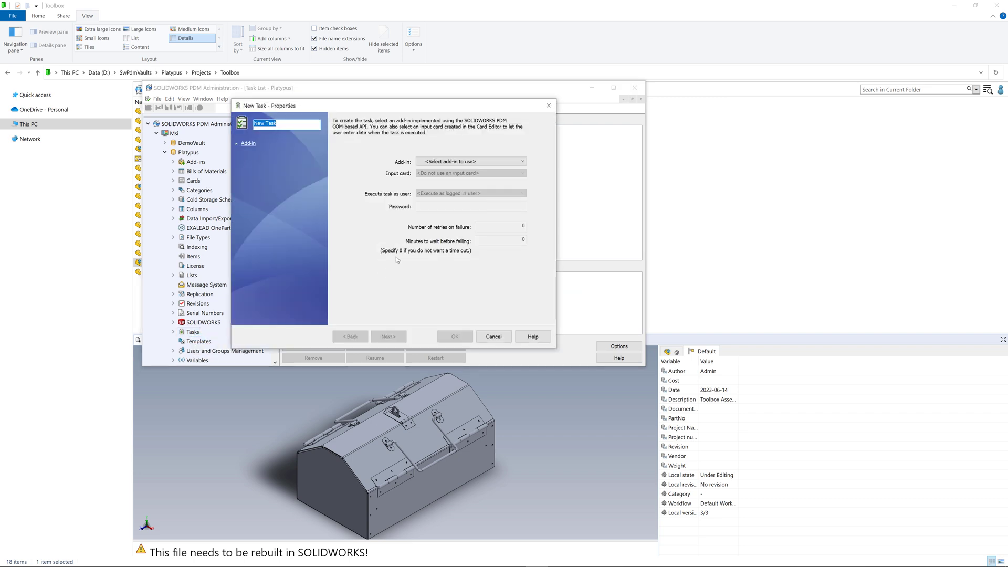
# Create a CAD+ Toolset eXport+ task and name it 'Export To HTML'.
pyautogui.click(500, 162)
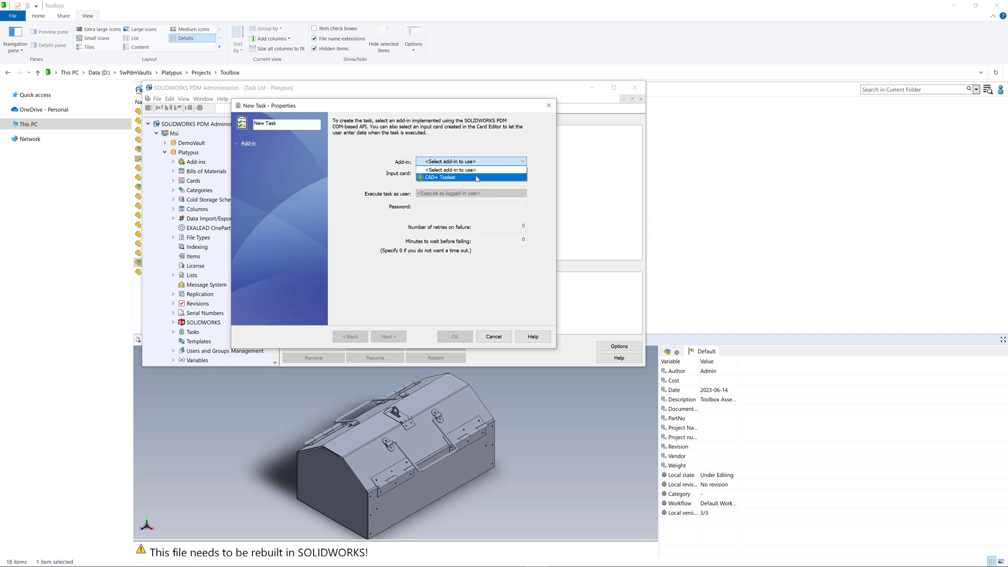
pyautogui.click(478, 178)
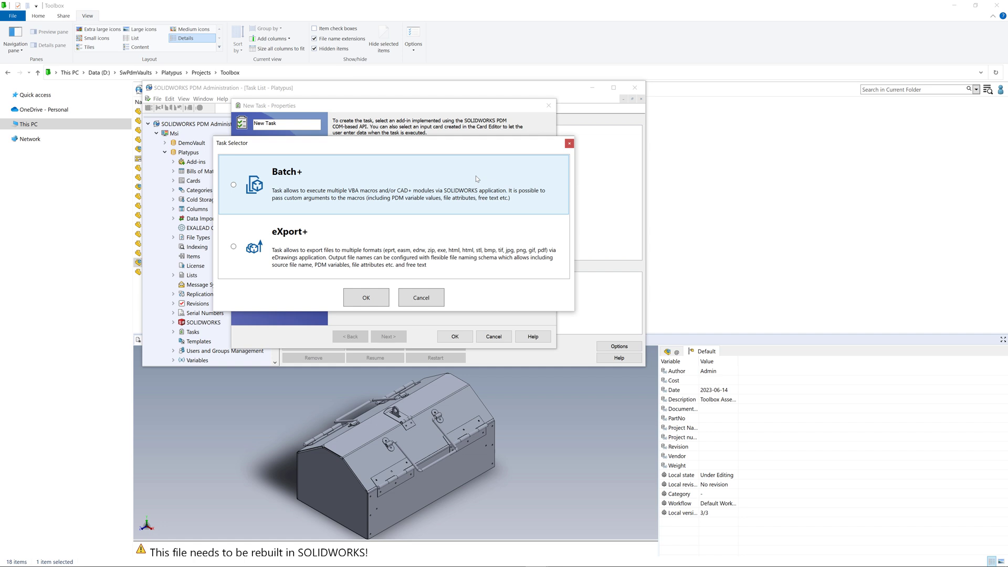
pyautogui.click(351, 238)
pyautogui.click(360, 297)
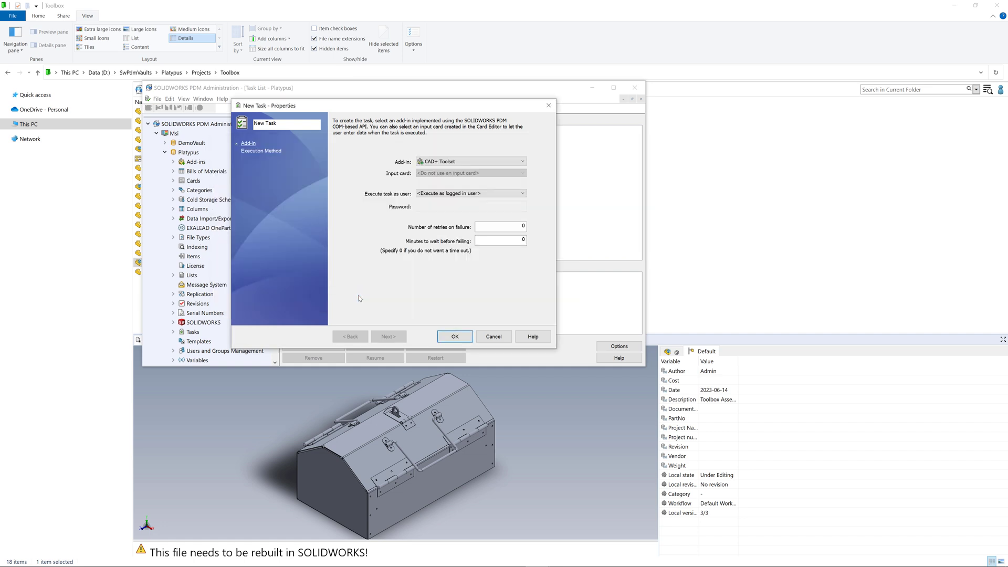
pyautogui.hotkey('ctrl', 'a')
pyautogui.write('Export To HTML')
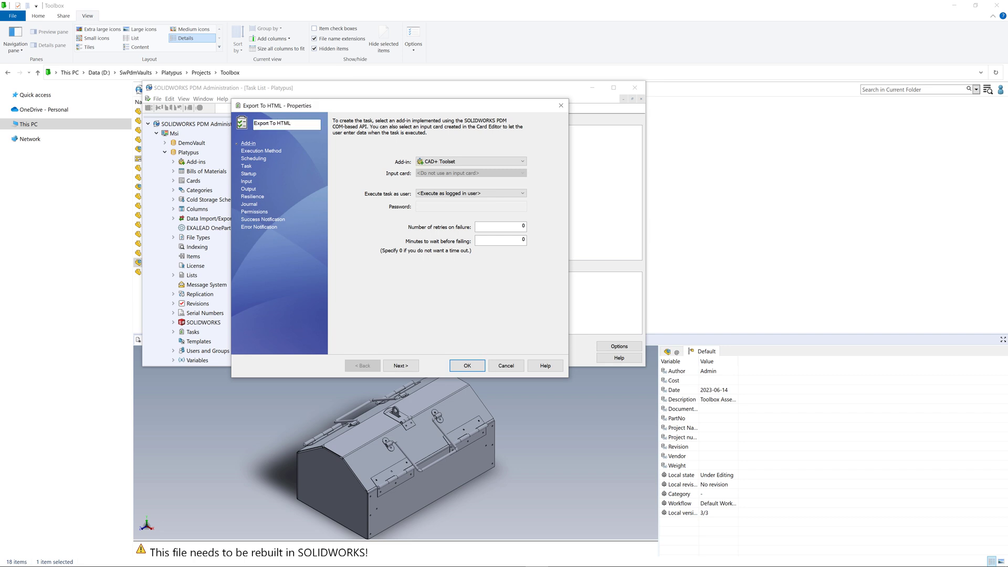
# Run the task on computer MSI with eDrawings v2022 and review the *.sld* input filter.
pyautogui.click(261, 151)
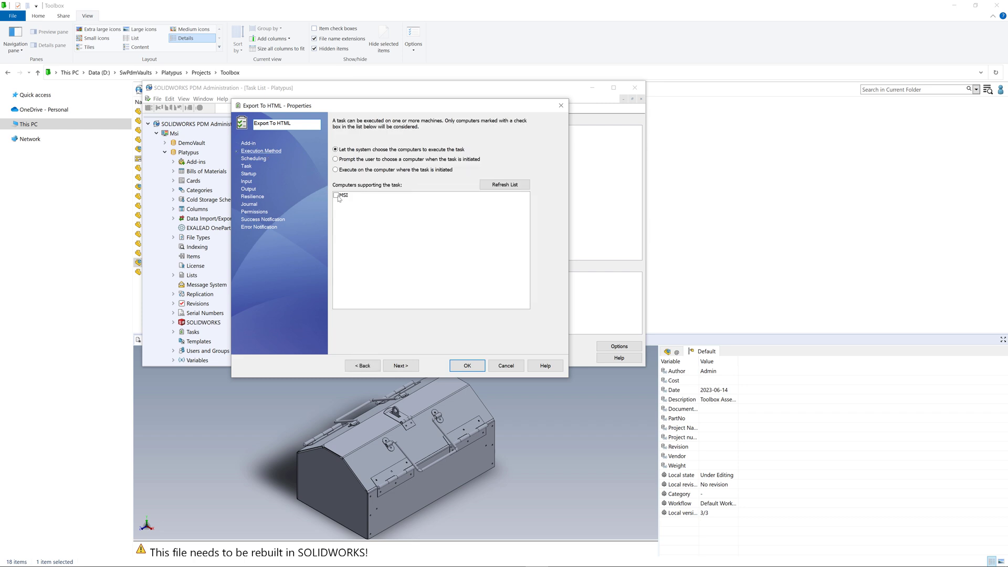
pyautogui.click(339, 198)
pyautogui.click(245, 169)
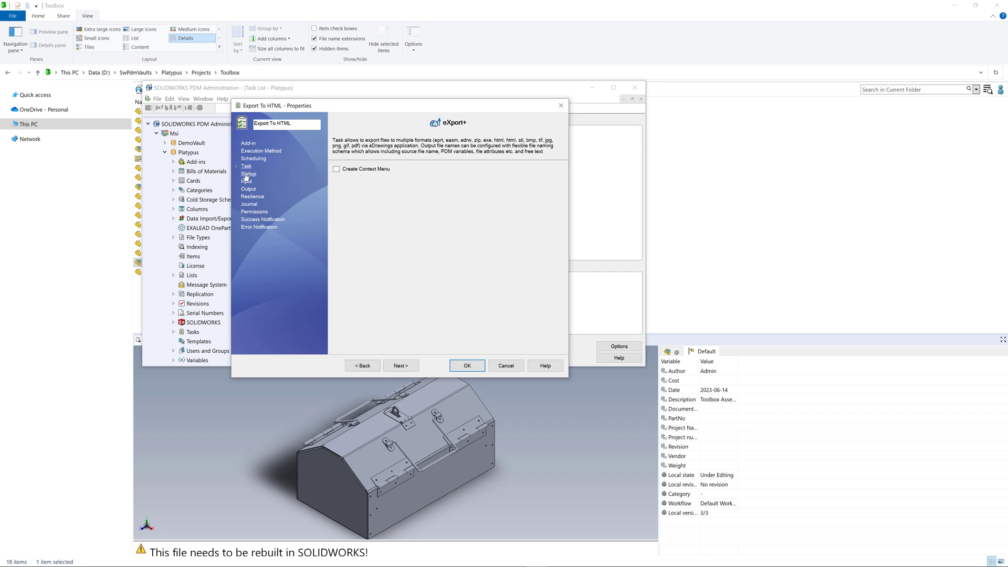
pyautogui.click(247, 175)
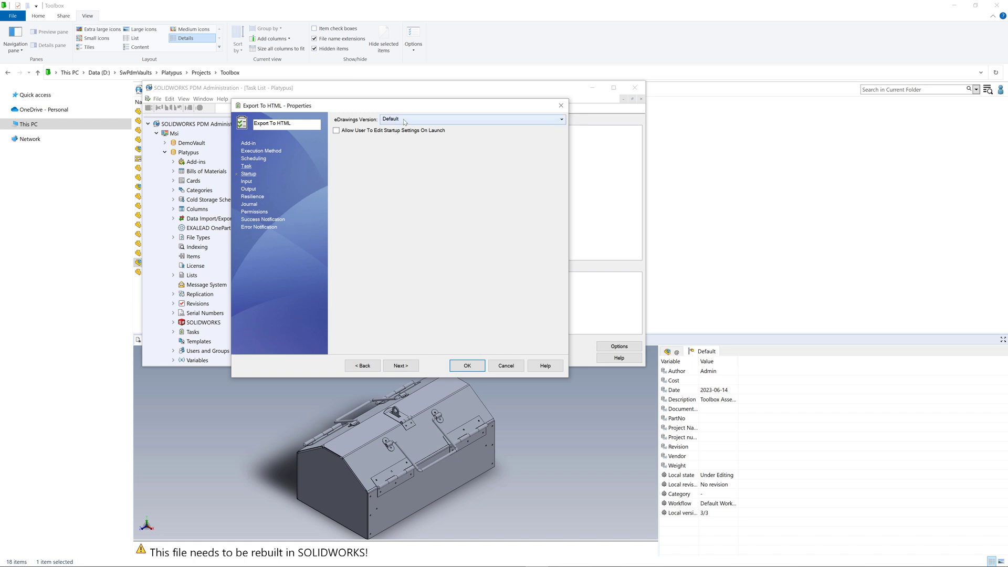
pyautogui.click(405, 120)
pyautogui.click(401, 159)
pyautogui.click(246, 181)
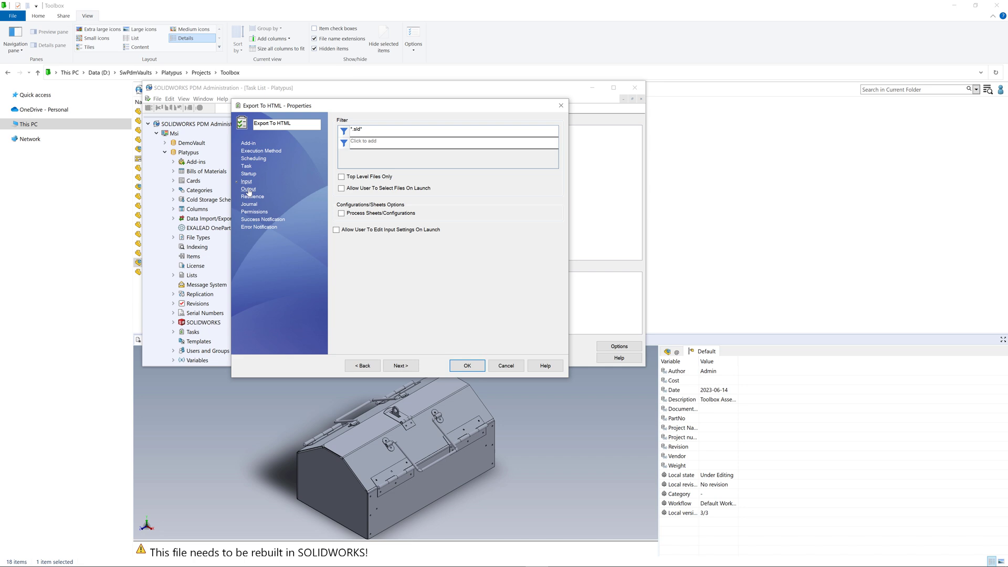
# Set the task's output directory to 'HTMLs'.
pyautogui.click(249, 190)
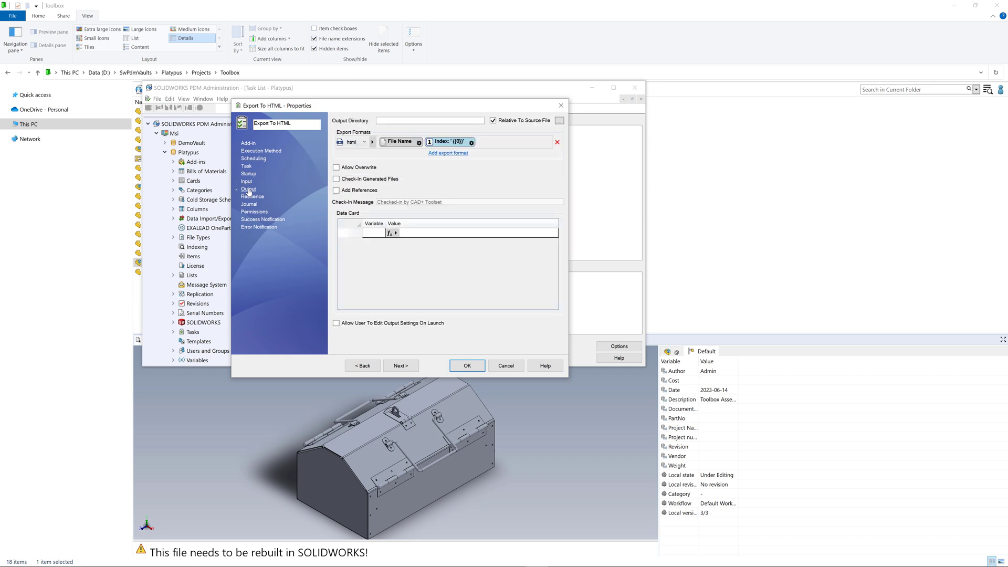
pyautogui.click(466, 121)
pyautogui.write('TMLs')
# Keep html as the only export format, removing a trial png row, and inspect the Index token.
pyautogui.click(365, 142)
pyautogui.click(365, 142)
pyautogui.click(459, 154)
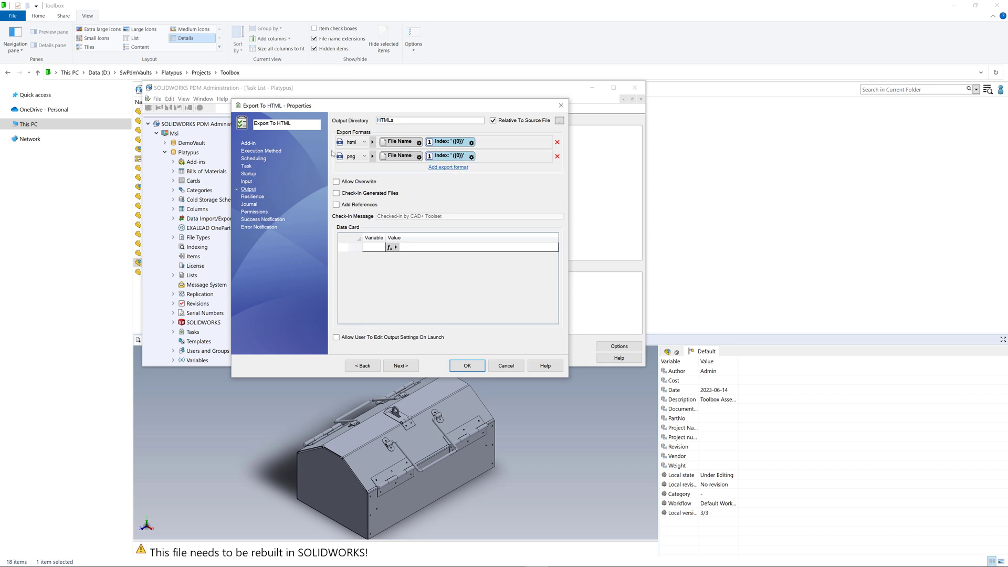
pyautogui.click(557, 156)
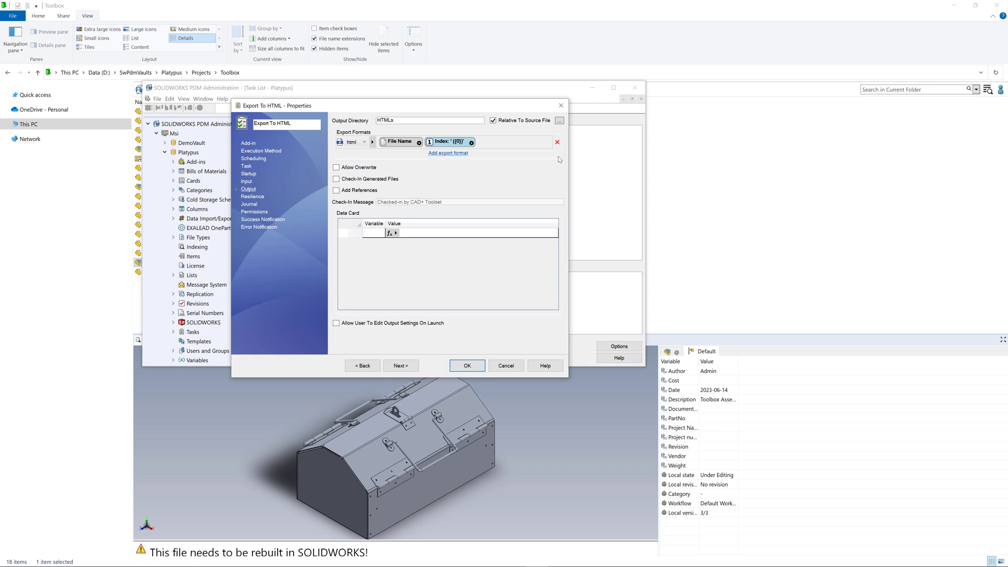
pyautogui.click(472, 143)
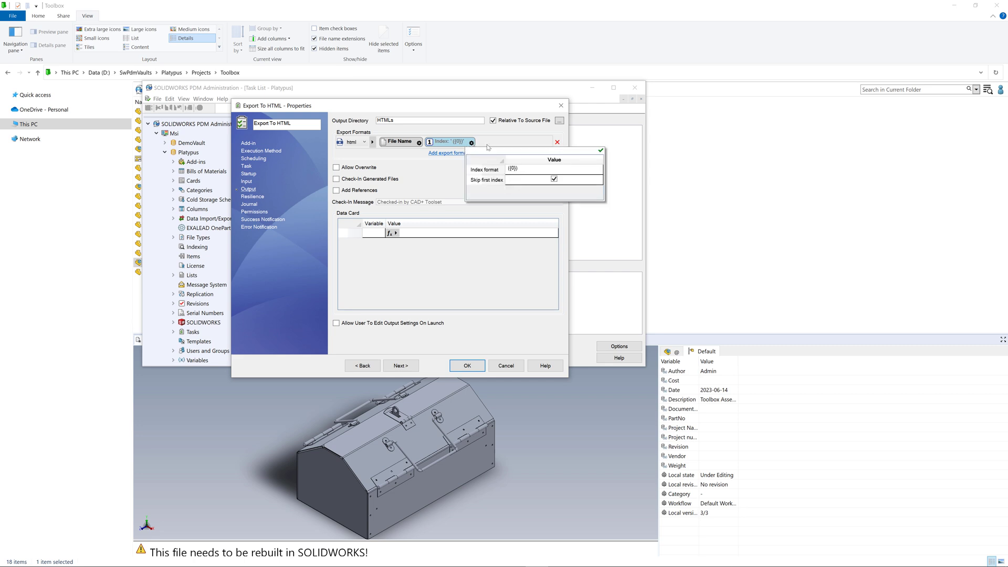
pyautogui.click(487, 142)
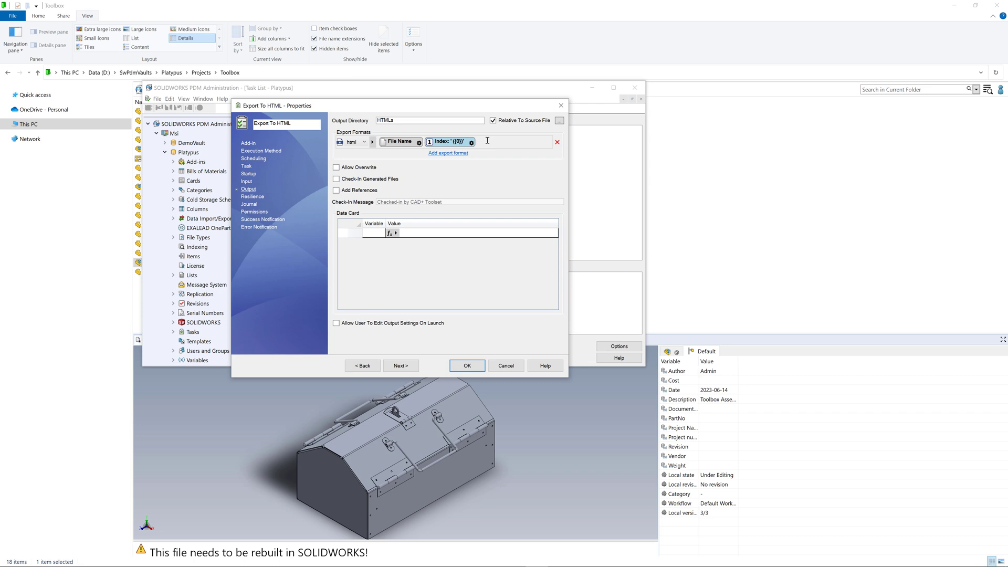
# Add the Version token to the html output name and enable Check-In Generated Files.
pyautogui.click(372, 142)
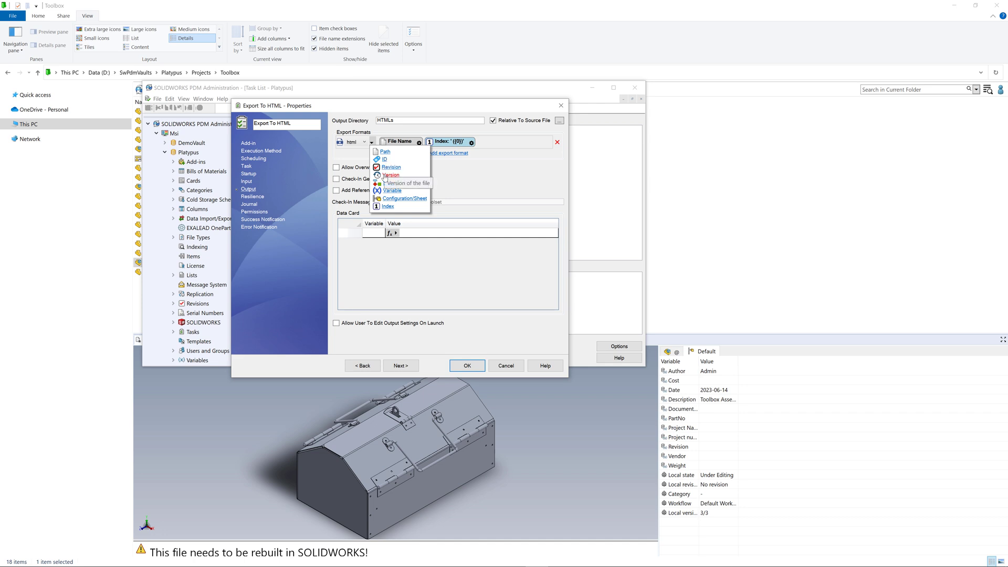
pyautogui.click(391, 175)
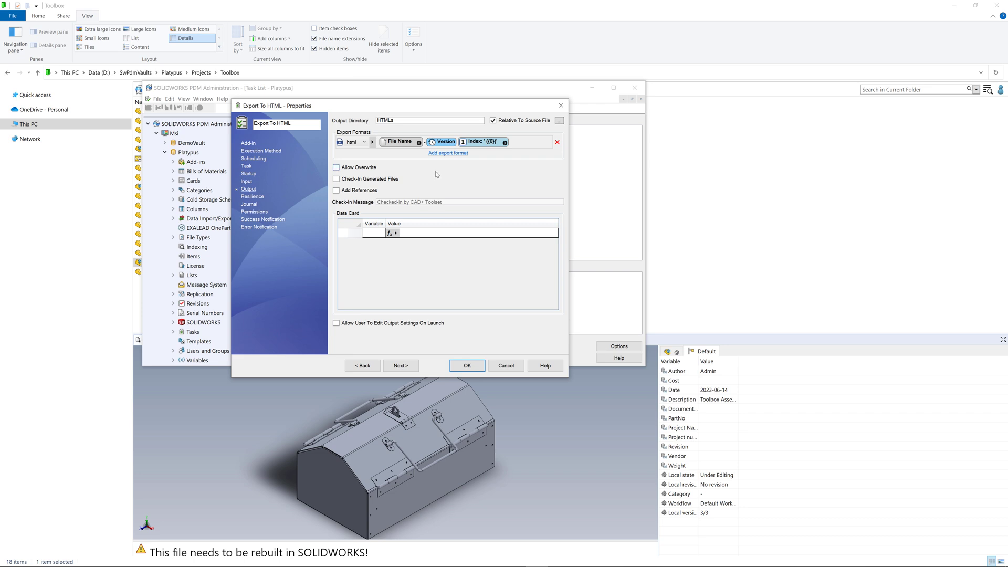
pyautogui.click(381, 183)
# Add a data card row setting PartNo to the PartNo variable.
pyautogui.click(369, 218)
pyautogui.click(372, 219)
pyautogui.scroll(-8, 372, 222)
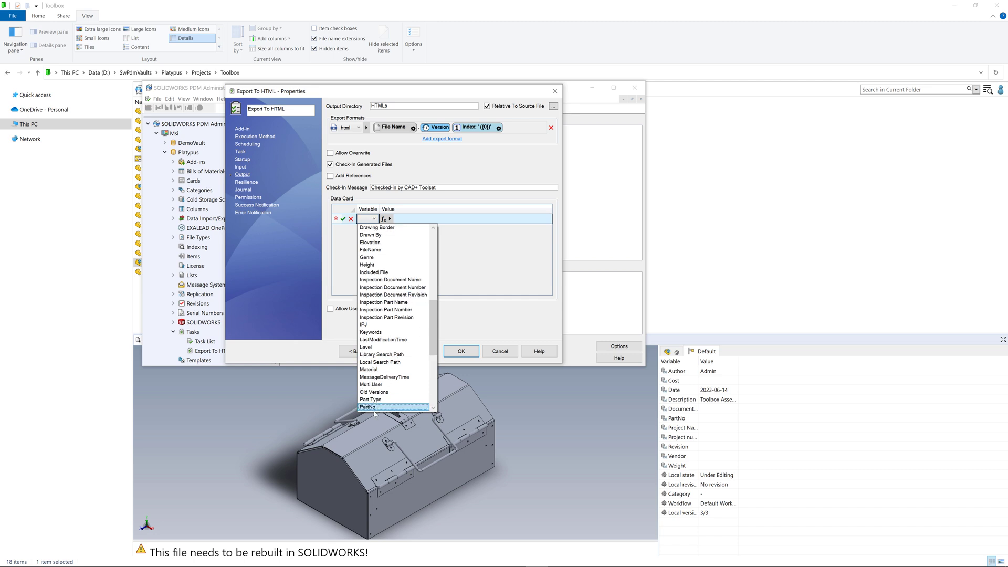
pyautogui.scroll(-2, 377, 404)
pyautogui.click(376, 377)
pyautogui.click(407, 220)
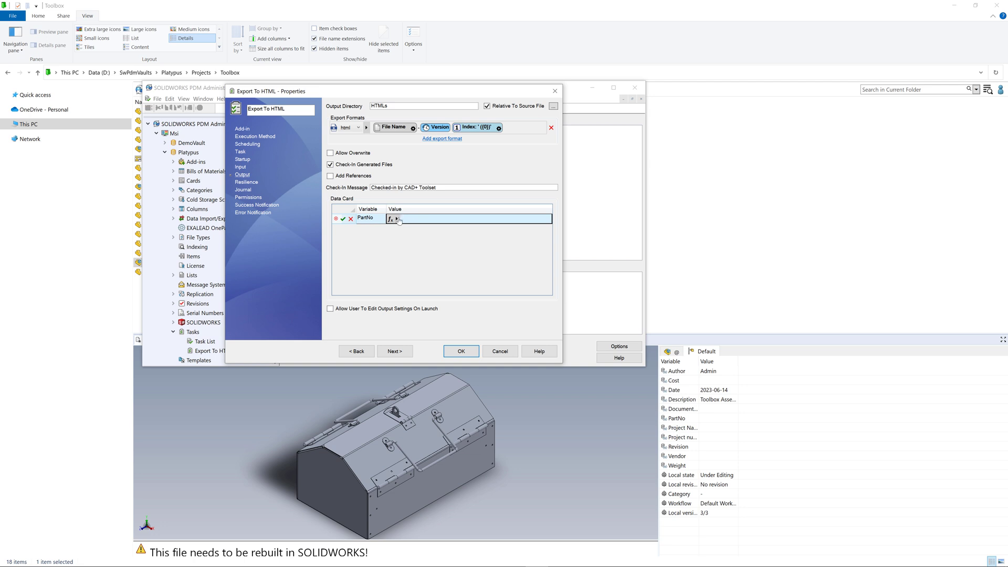
pyautogui.click(397, 219)
pyautogui.click(415, 268)
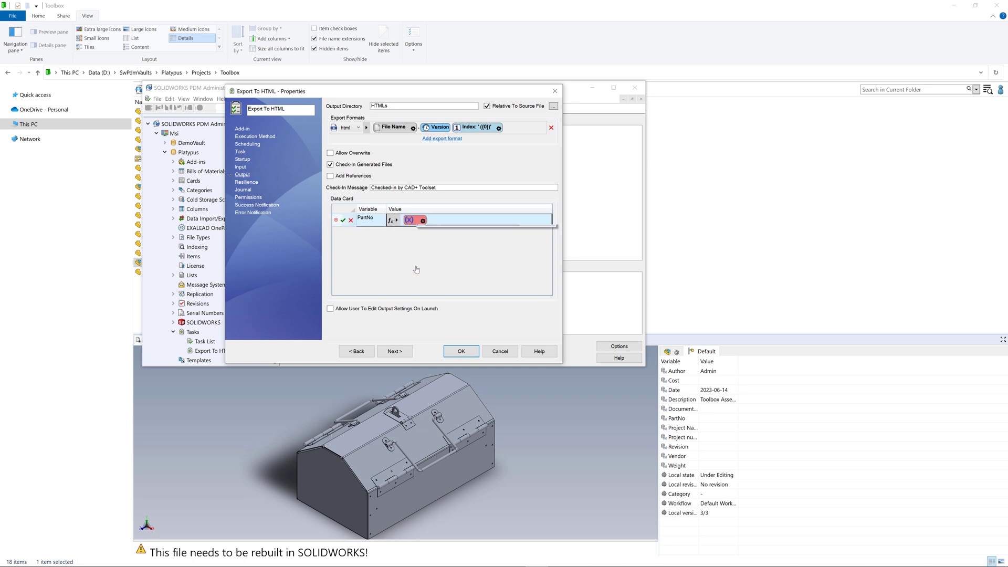
pyautogui.click(488, 248)
pyautogui.press('p')
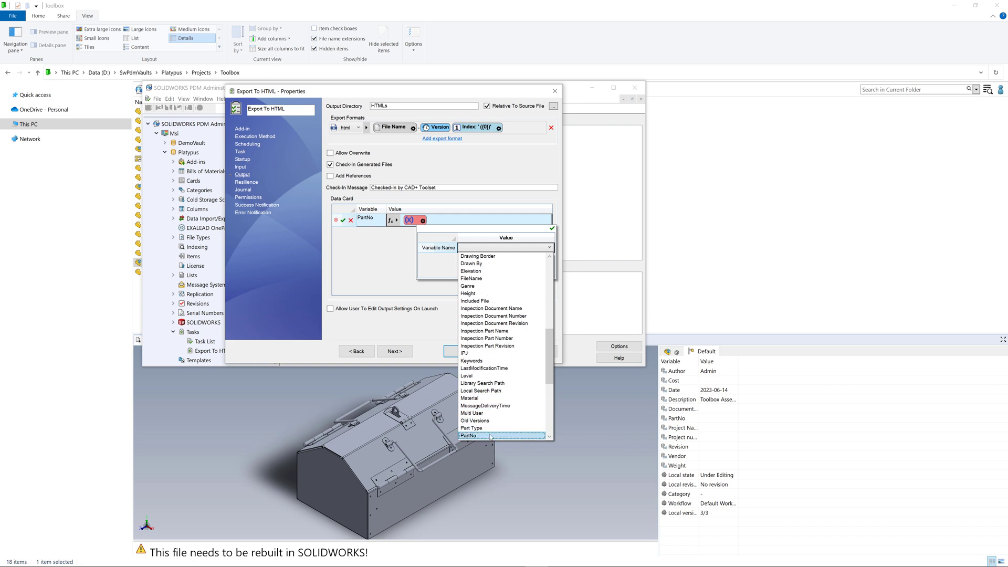
pyautogui.click(489, 436)
pyautogui.click(552, 228)
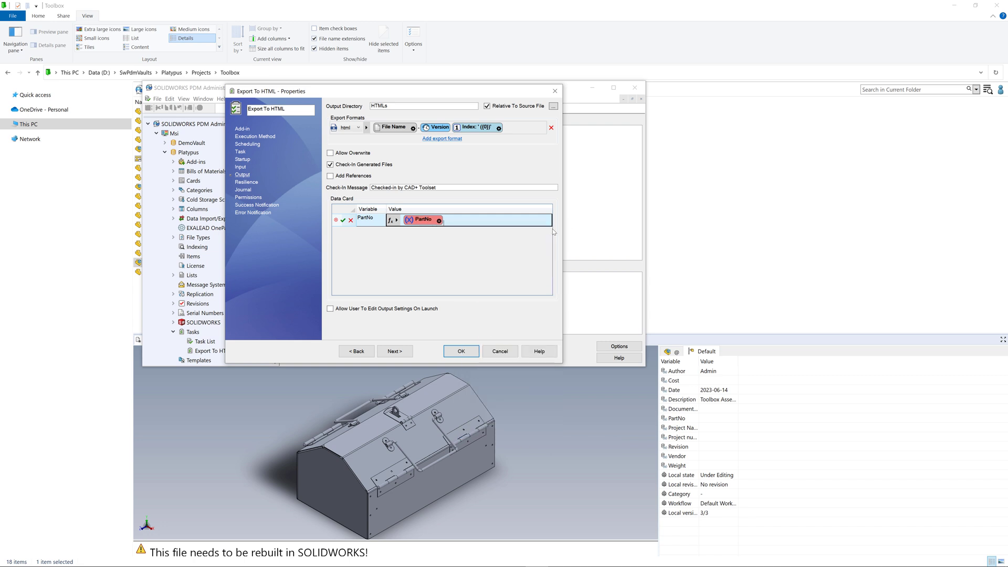
pyautogui.click(343, 221)
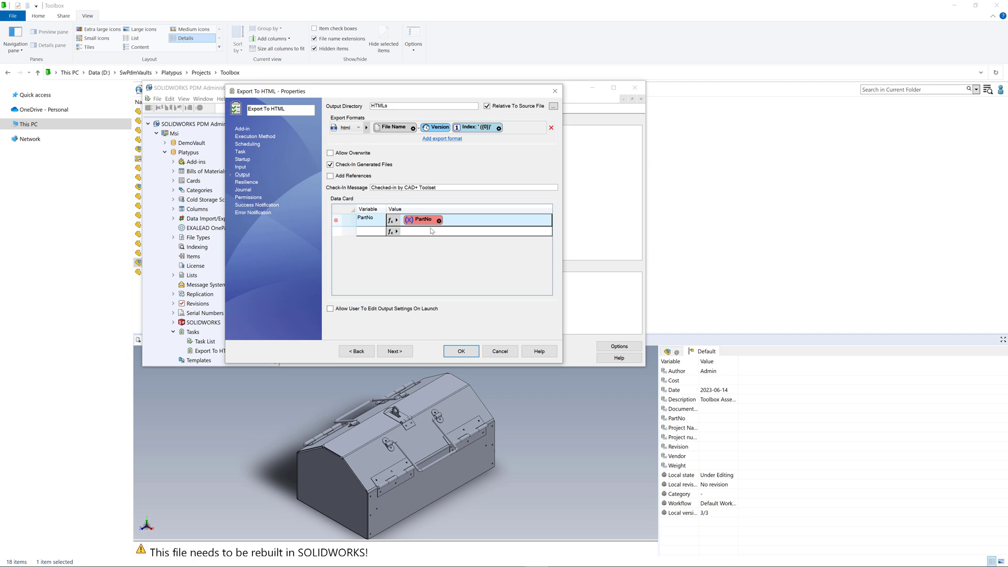
# Enable detailed journal reports in the Logs folder with Store Detailed Log, and save the task.
pyautogui.click(242, 182)
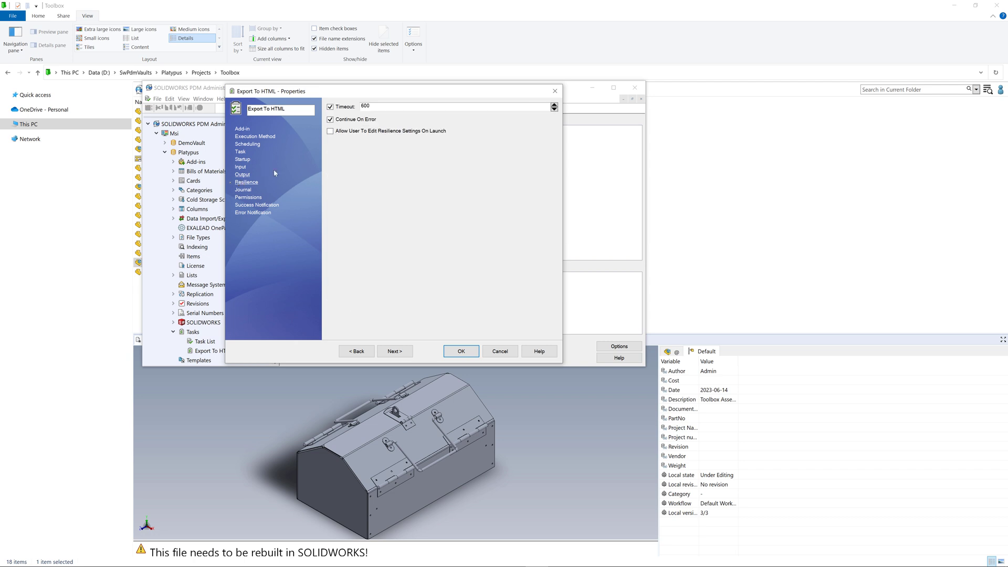
pyautogui.click(244, 190)
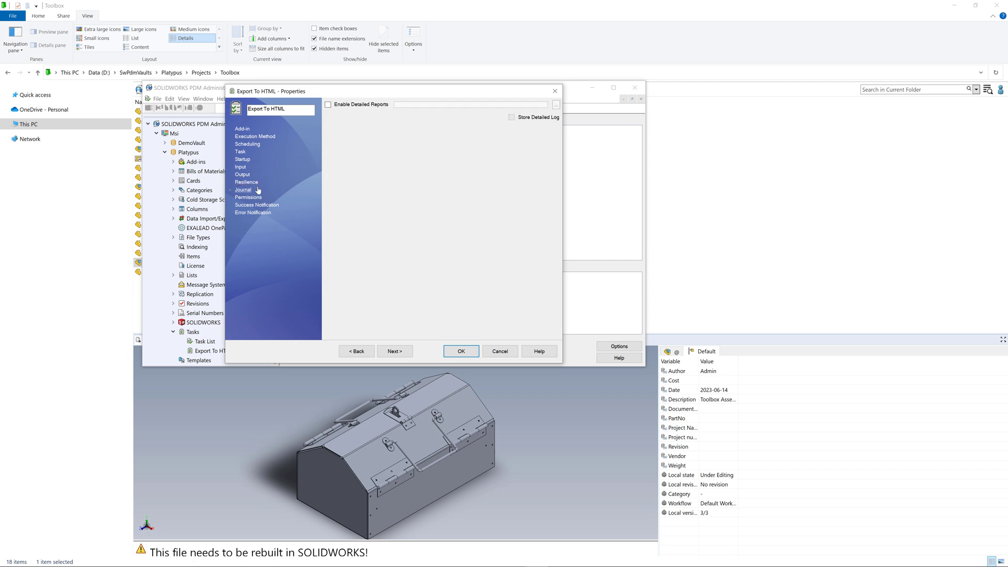
pyautogui.click(363, 106)
pyautogui.click(556, 105)
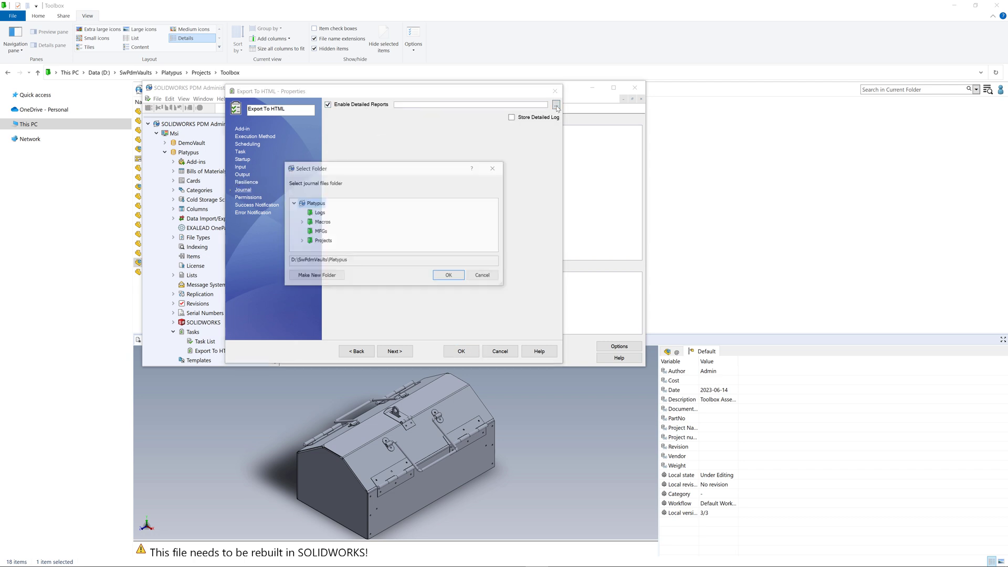
pyautogui.click(319, 212)
pyautogui.click(450, 276)
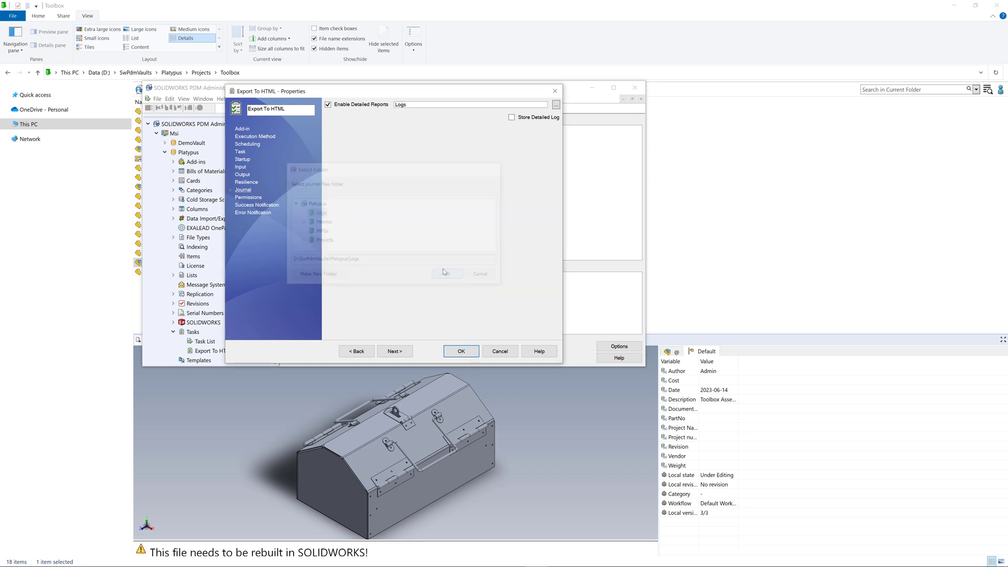
pyautogui.click(512, 119)
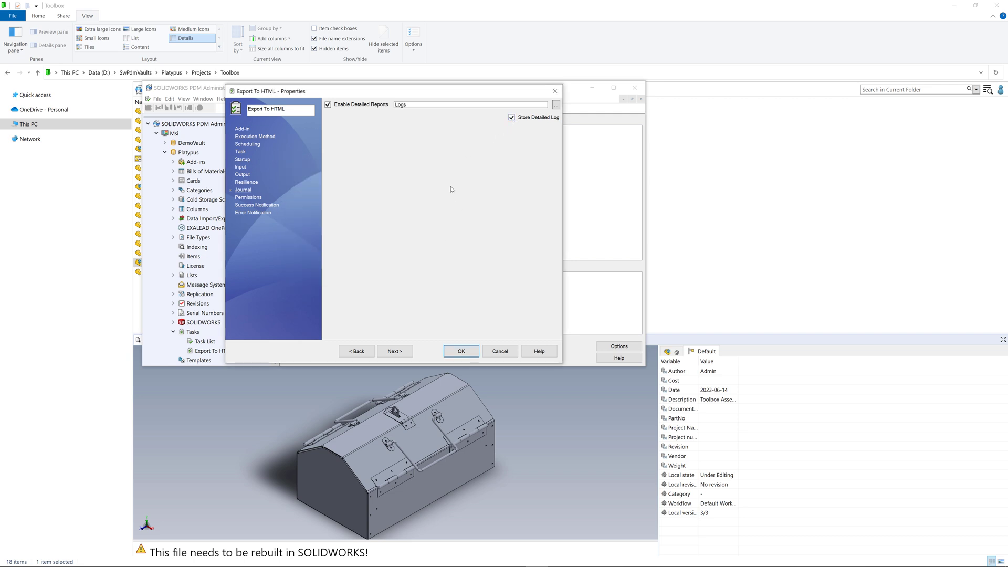
pyautogui.click(461, 351)
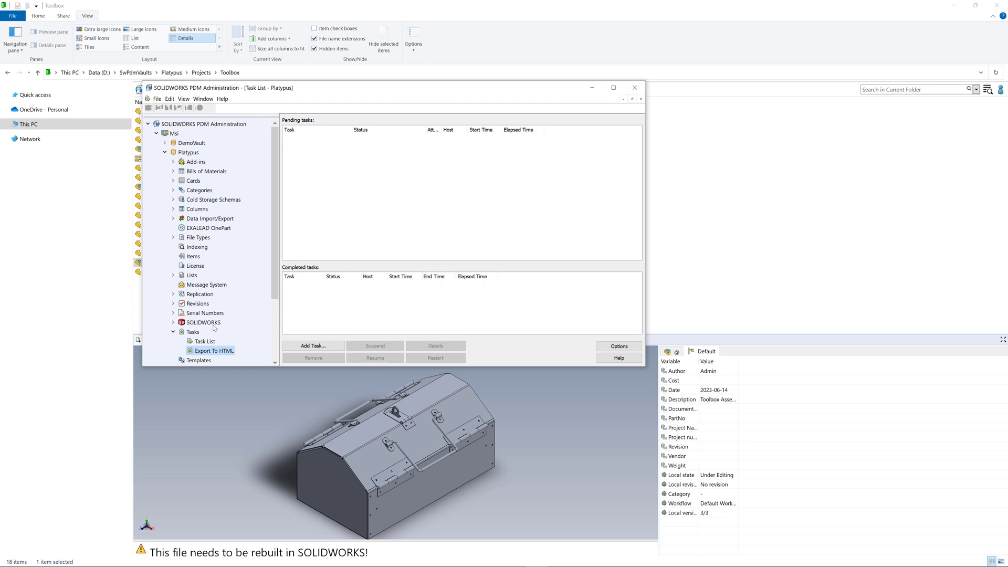
# Give the Default Workflow's Passed Approval transition an 'html' Execute task action running Export To HTML.
pyautogui.scroll(-2, 215, 331)
pyautogui.click(174, 332)
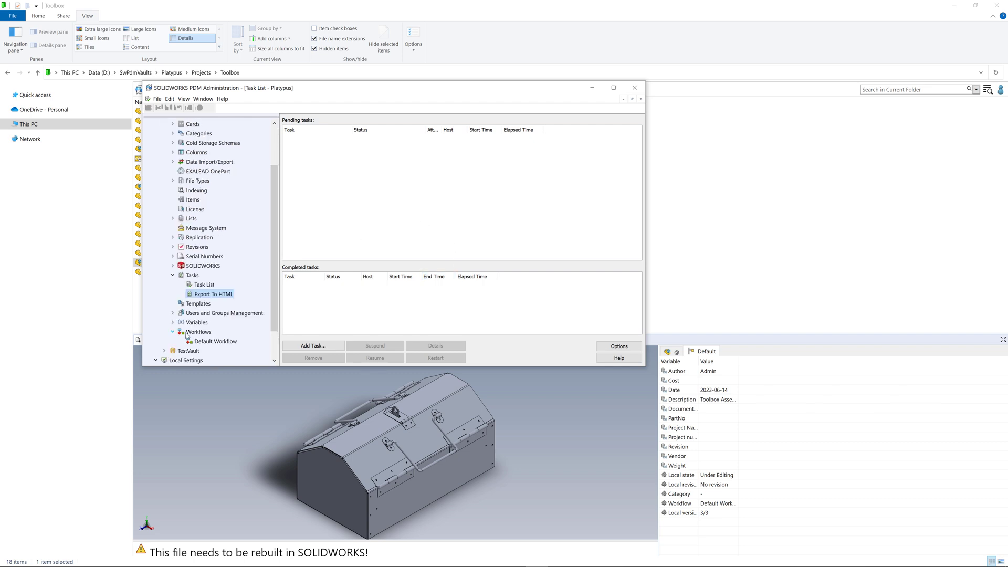
pyautogui.click(215, 341)
pyautogui.doubleClick(380, 200)
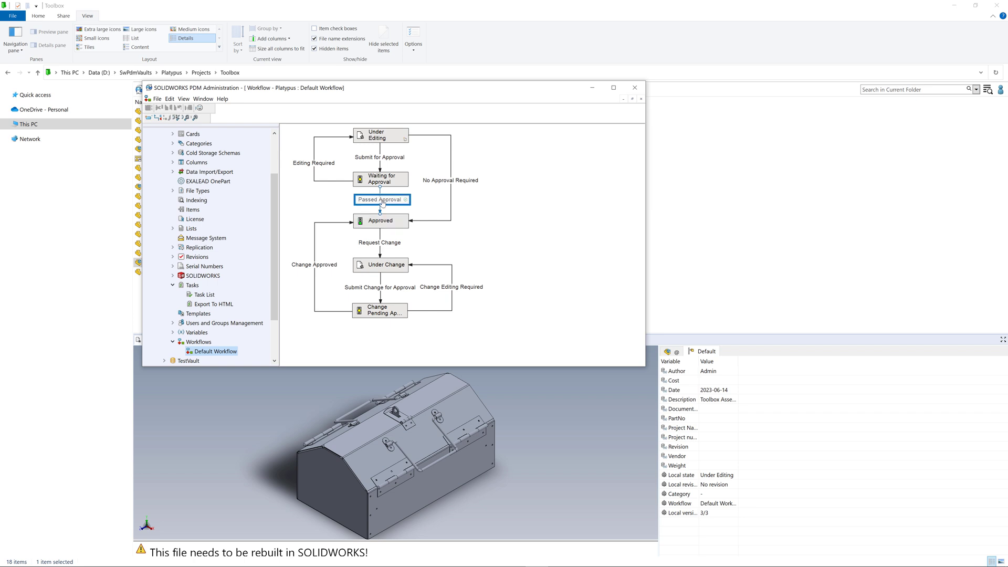
pyautogui.click(414, 230)
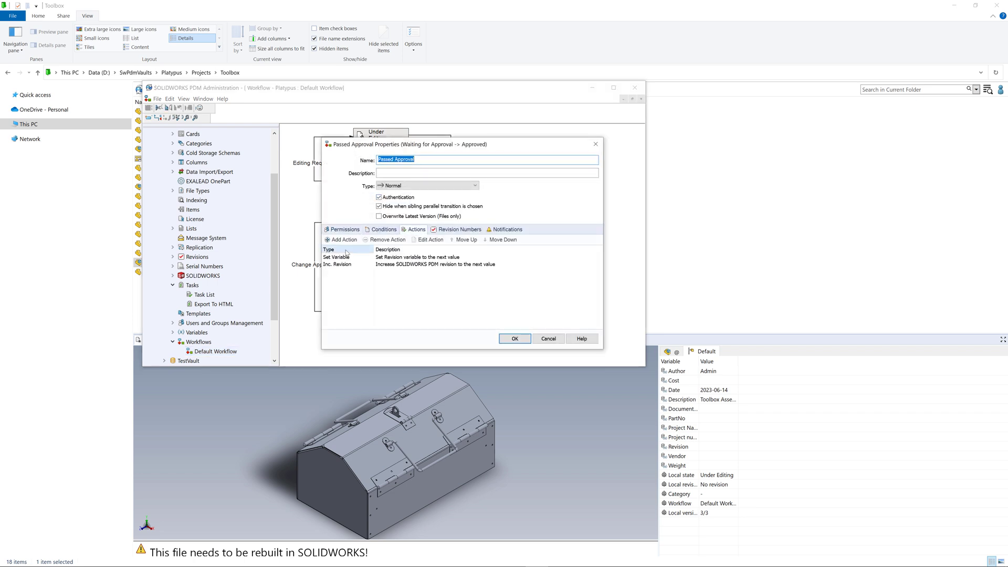
pyautogui.click(339, 241)
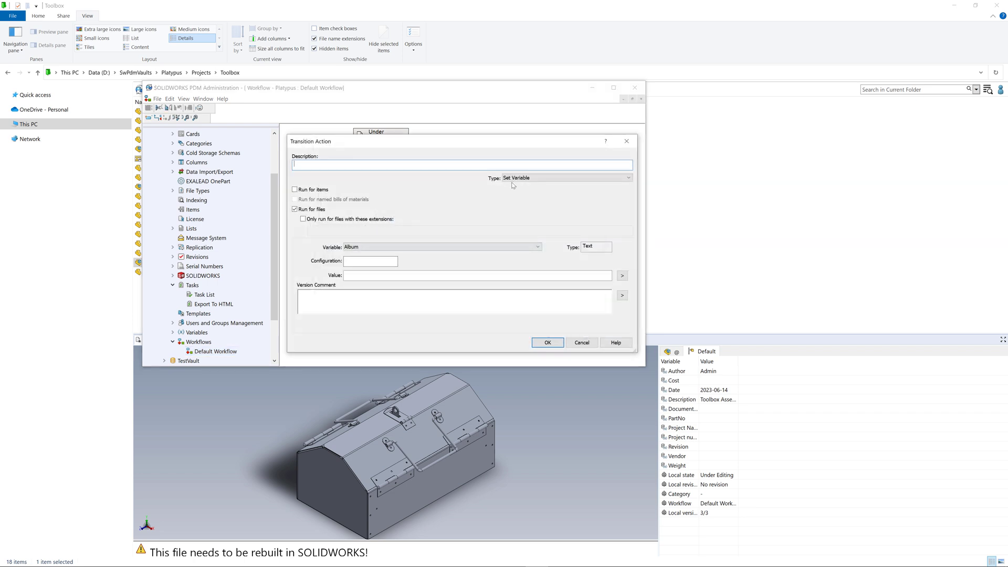
pyautogui.click(515, 179)
pyautogui.click(520, 193)
pyautogui.click(320, 164)
pyautogui.write('html')
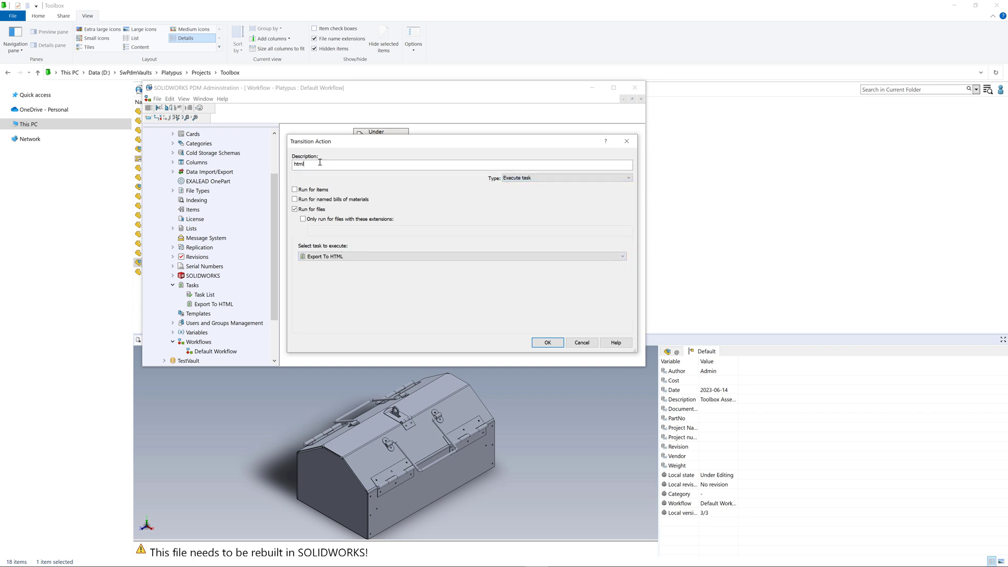
pyautogui.click(542, 342)
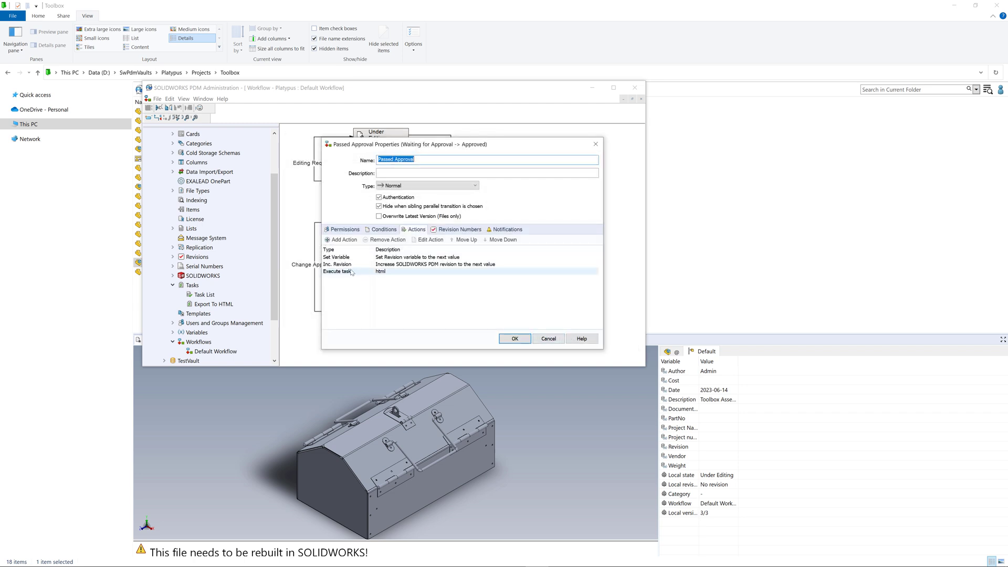
pyautogui.click(515, 340)
# Add the same 'html' Export To HTML action to the Change Approved transition.
pyautogui.doubleClick(316, 265)
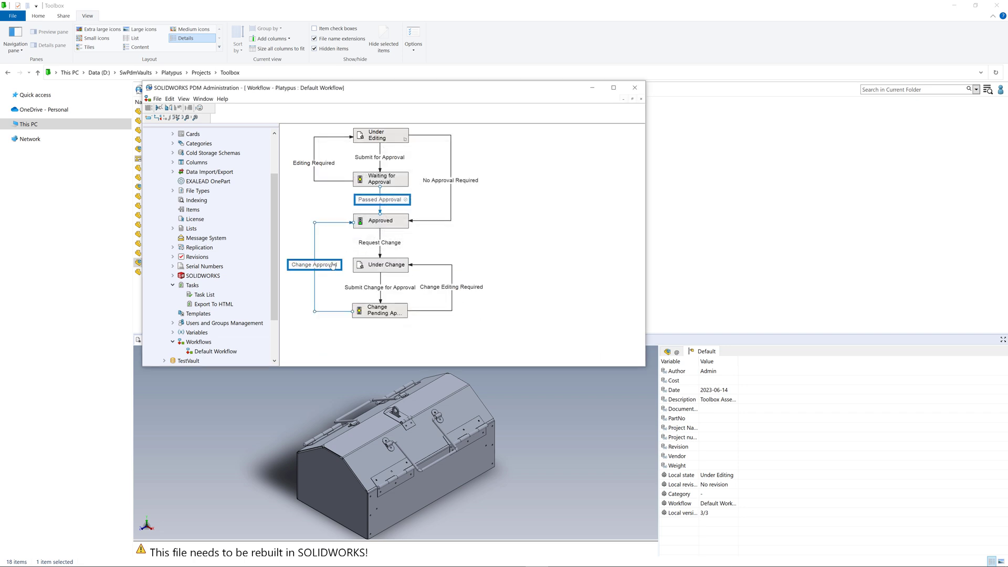
pyautogui.click(414, 230)
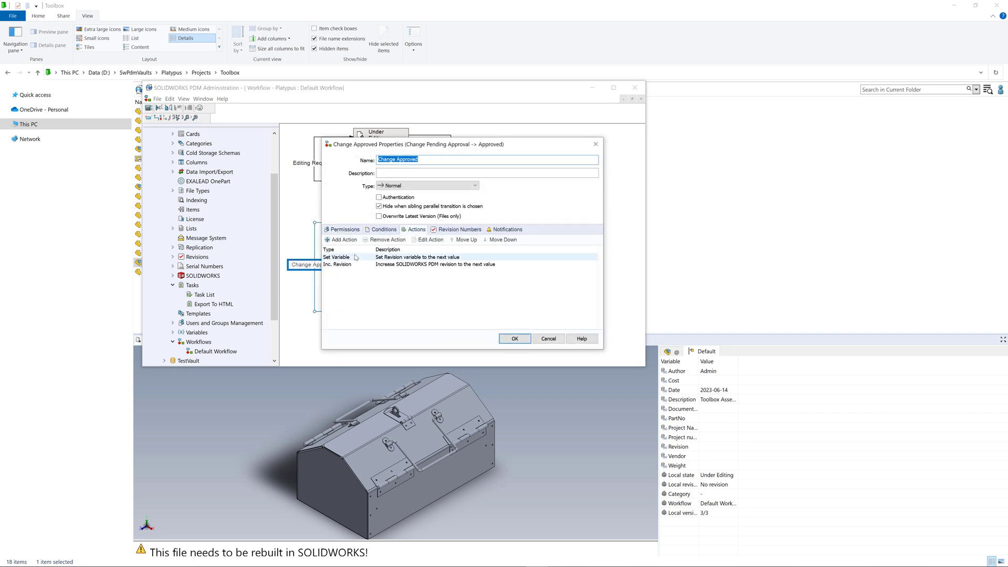
pyautogui.click(341, 239)
pyautogui.click(517, 179)
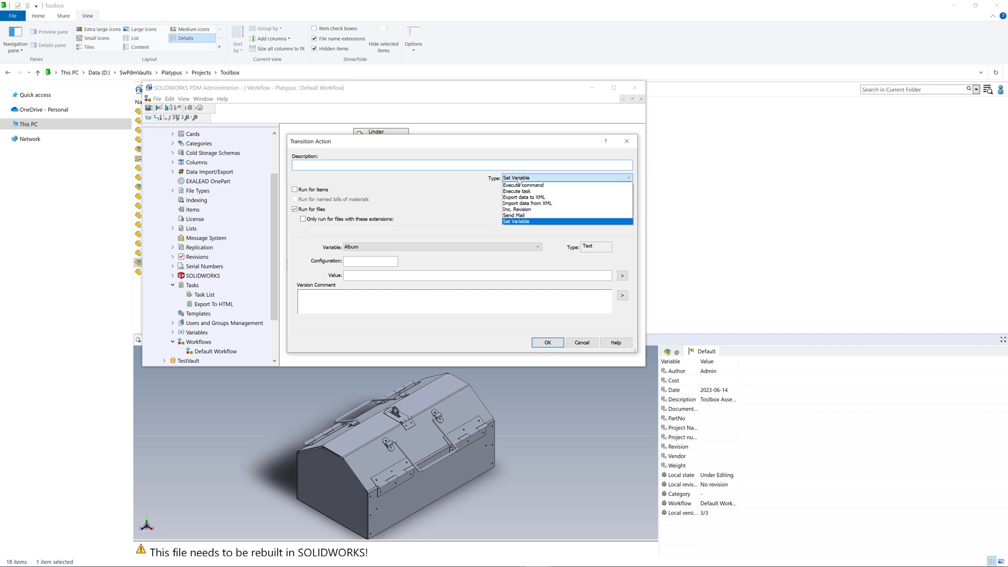
pyautogui.click(520, 189)
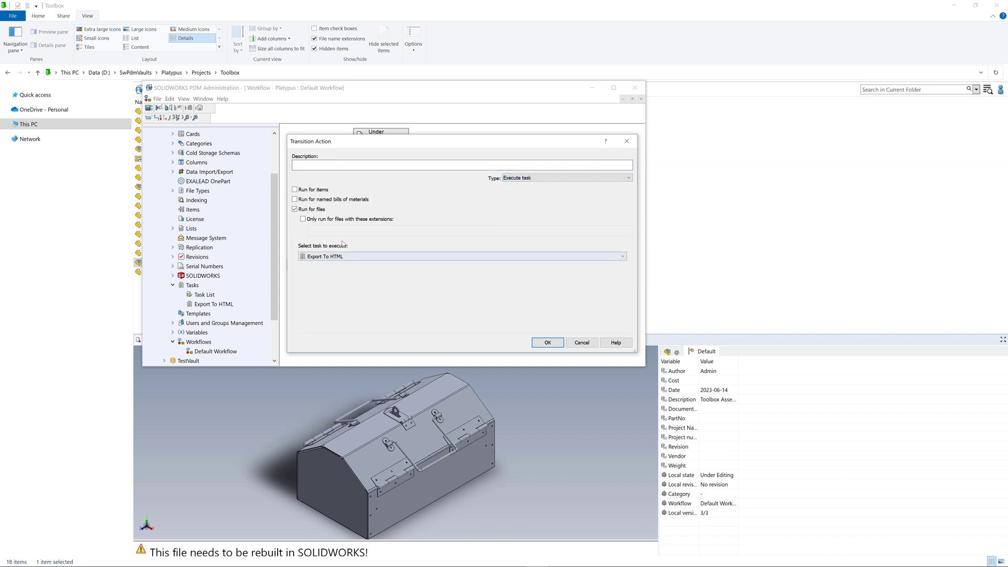
pyautogui.click(332, 165)
pyautogui.write('html')
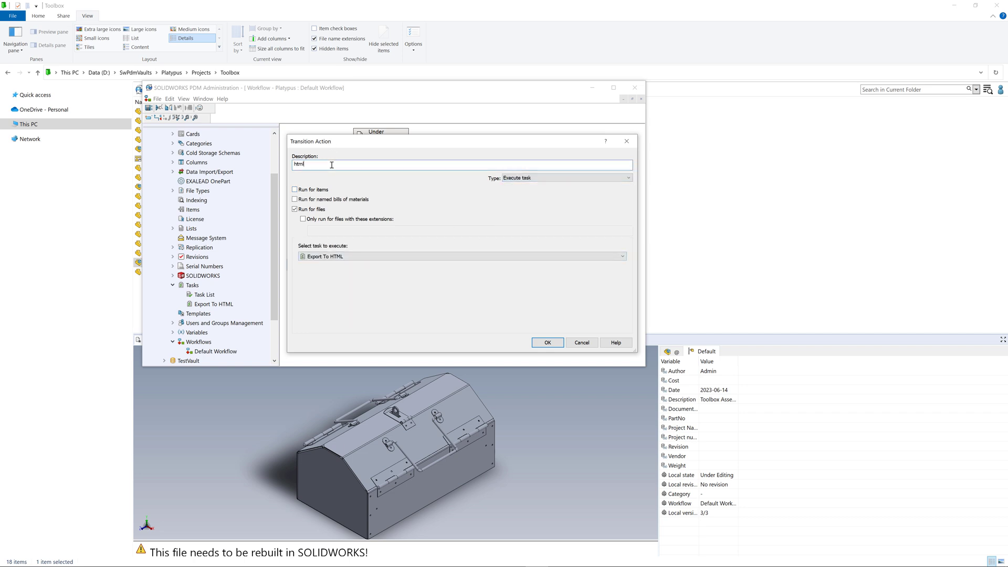
pyautogui.click(548, 343)
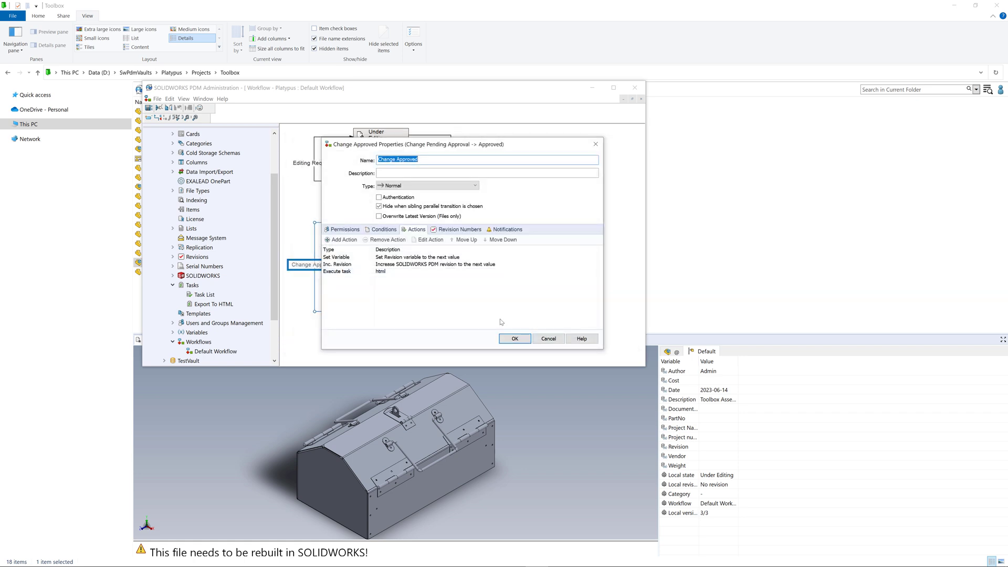
pyautogui.click(514, 339)
# Save the workflow and send the five pending parts, Base to HingeCore, through Change Approved.
pyautogui.click(149, 108)
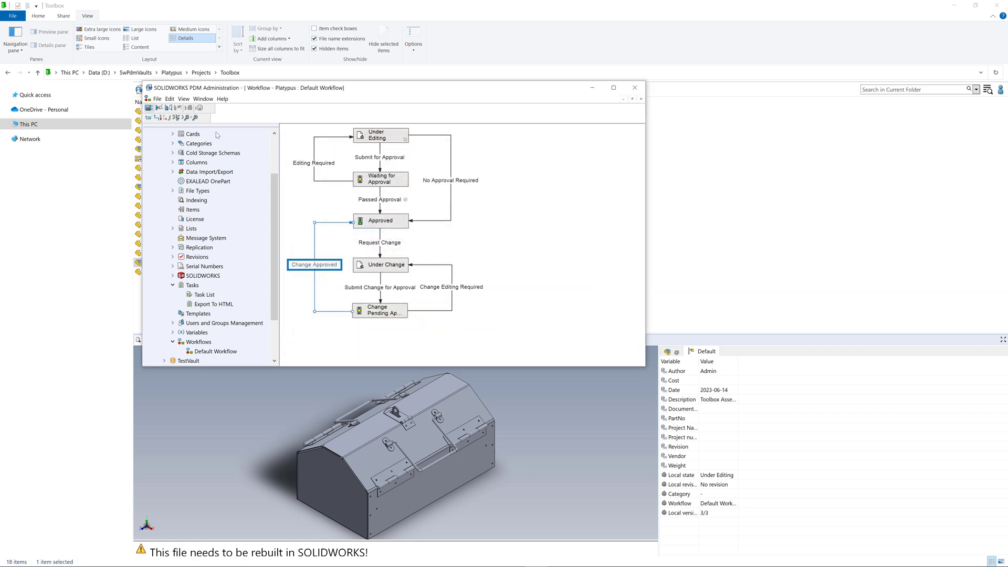
pyautogui.click(383, 102)
pyautogui.moveTo(168, 111); pyautogui.dragTo(167, 152)
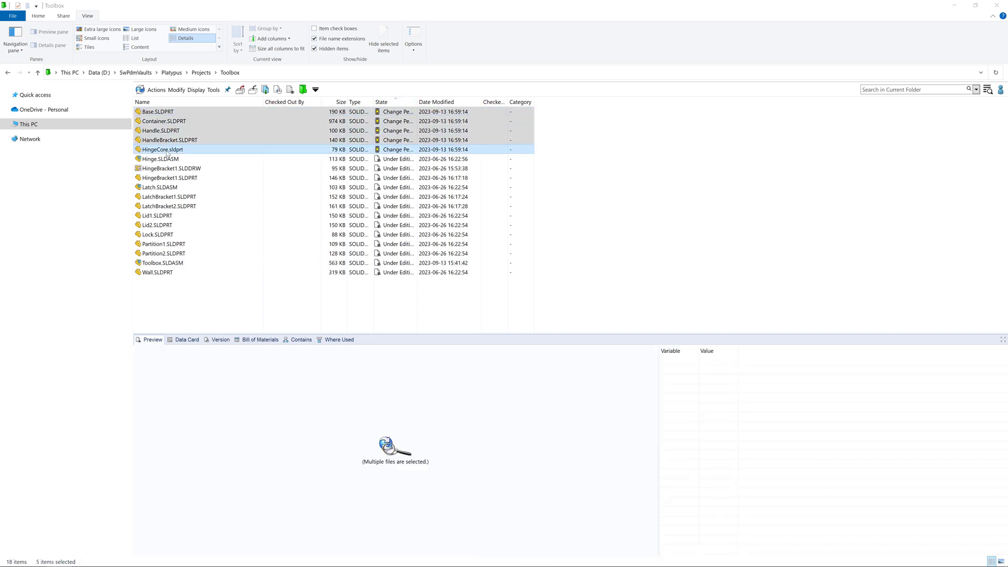
pyautogui.rightClick(167, 152)
pyautogui.moveTo(231, 336)
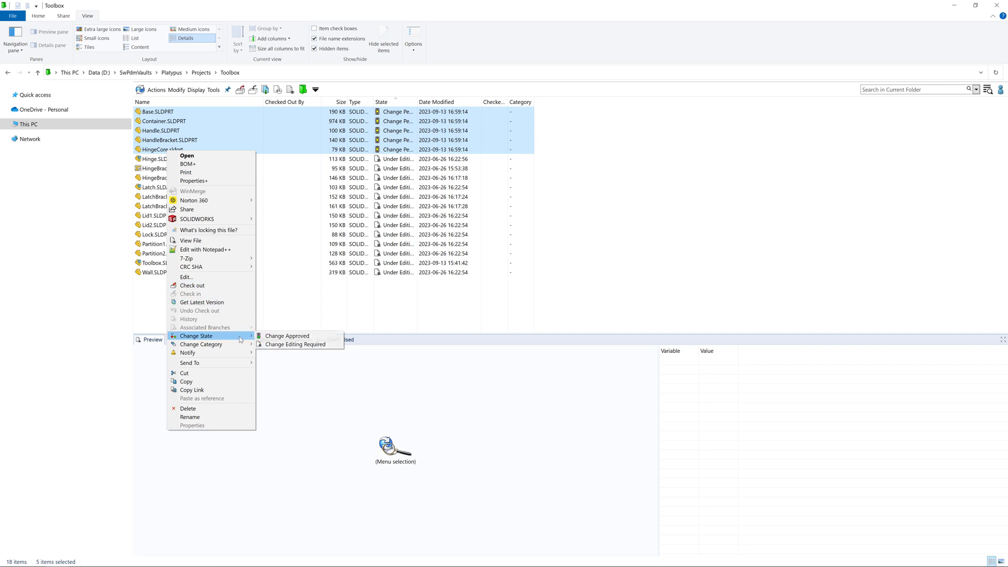
pyautogui.click(294, 335)
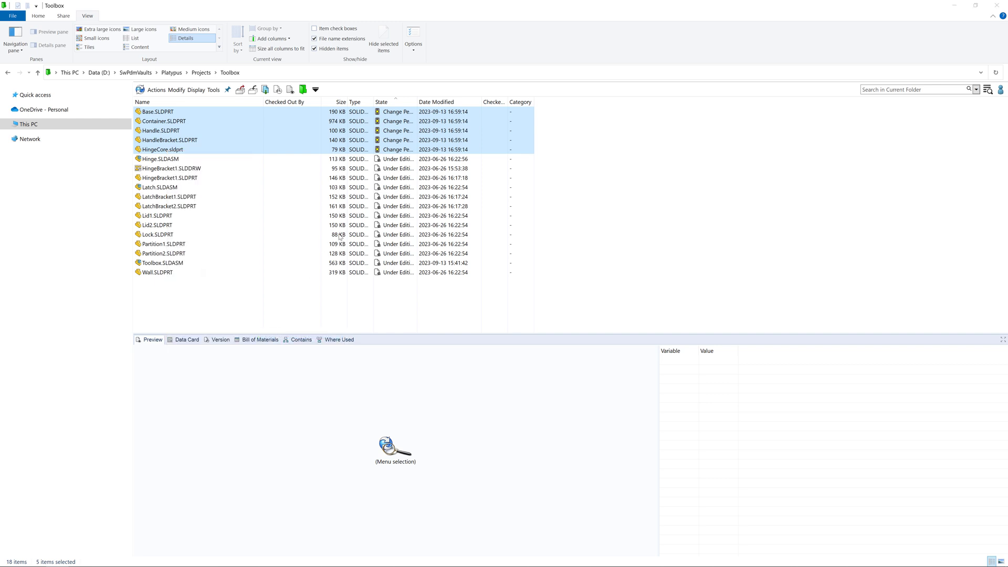
# Confirm the state change that moves the five parts to Approved.
pyautogui.click(423, 260)
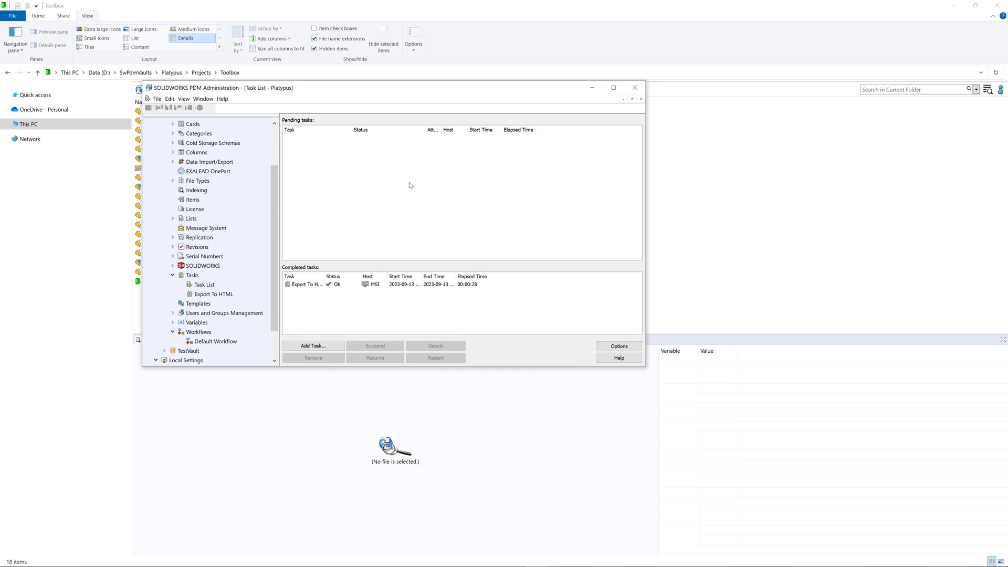
# Review the completed Export To HTML task's summary, report and log, then close Administration.
pyautogui.click(303, 287)
pyautogui.click(440, 344)
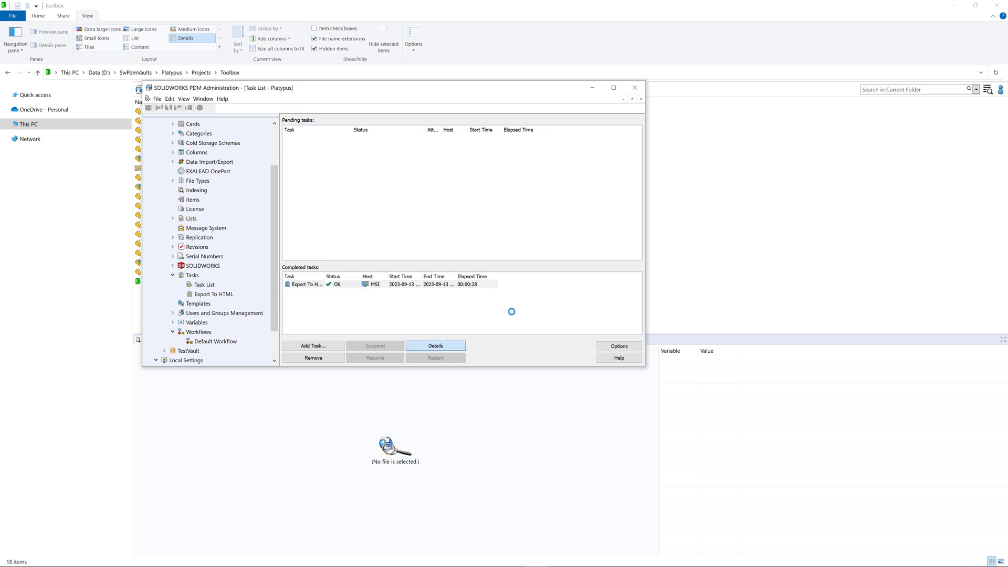
pyautogui.click(331, 135)
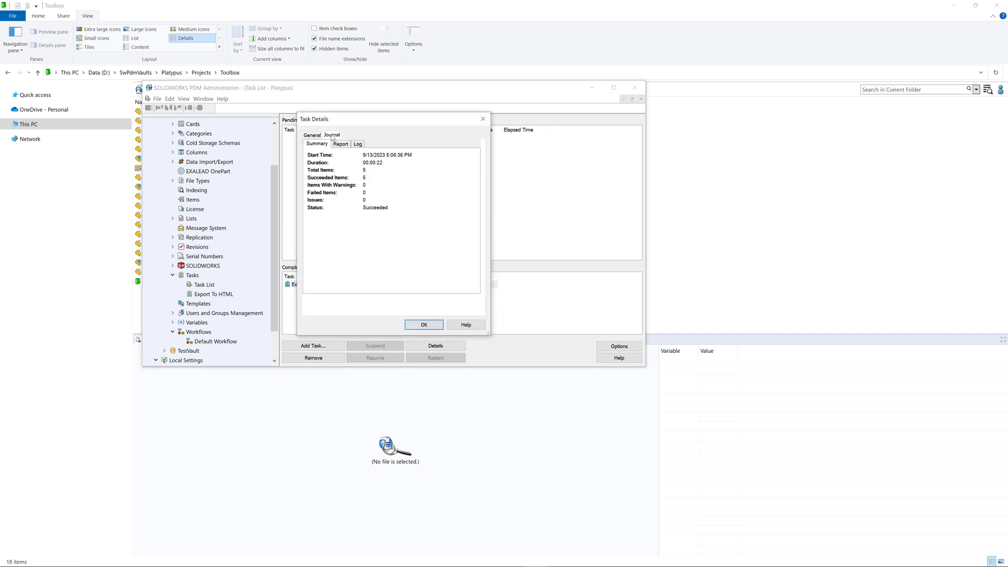
pyautogui.click(340, 144)
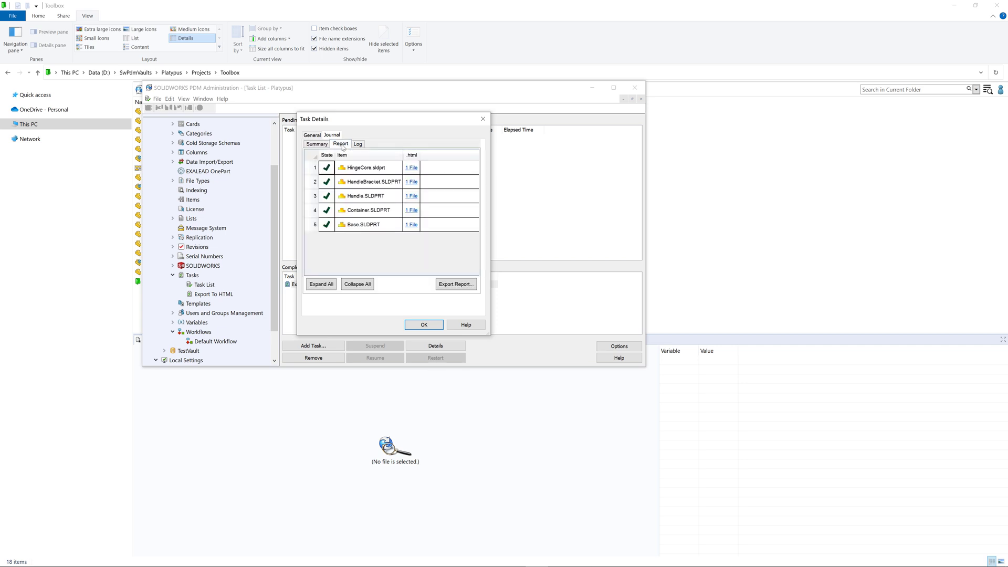
pyautogui.click(413, 196)
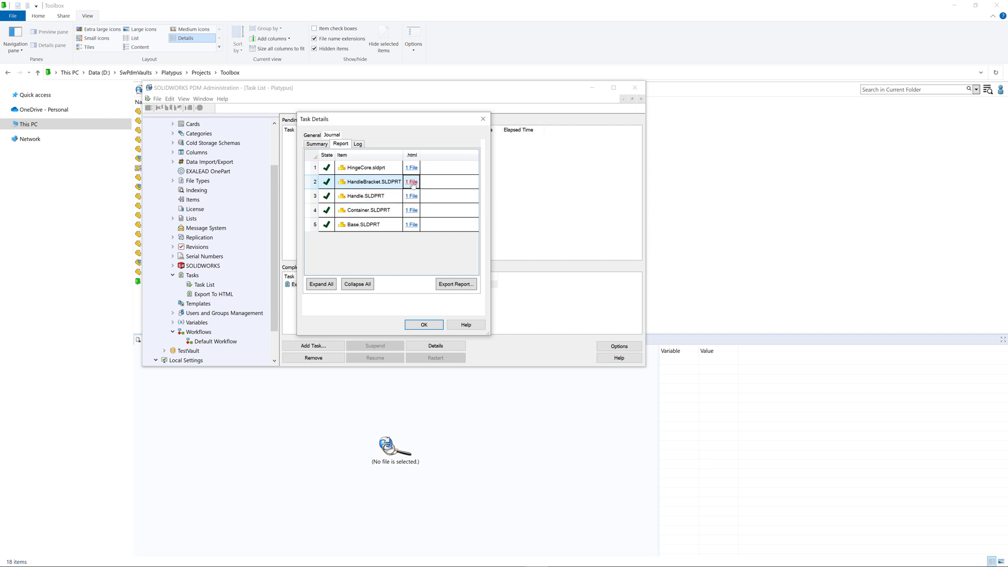
pyautogui.click(358, 145)
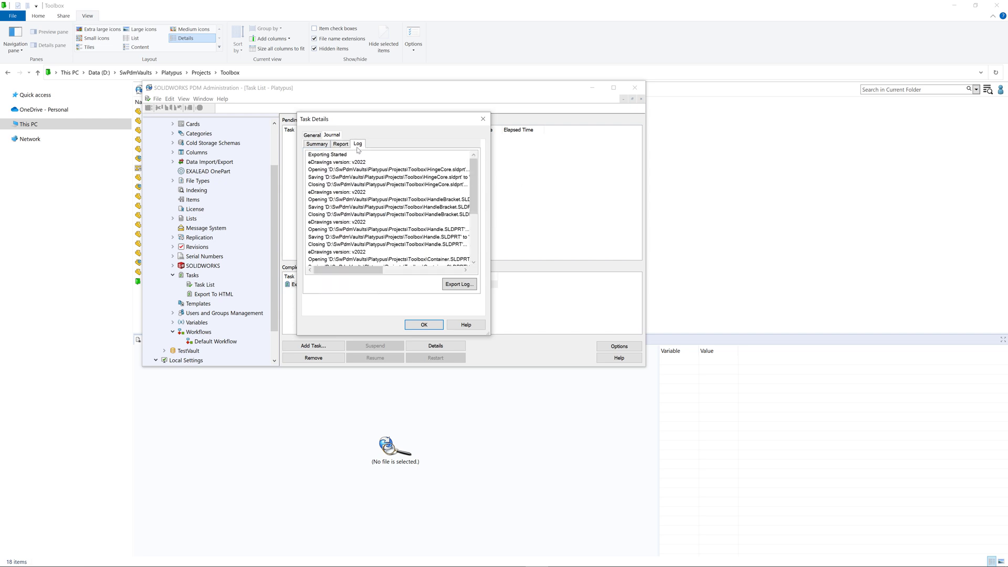
pyautogui.click(312, 135)
pyautogui.click(425, 325)
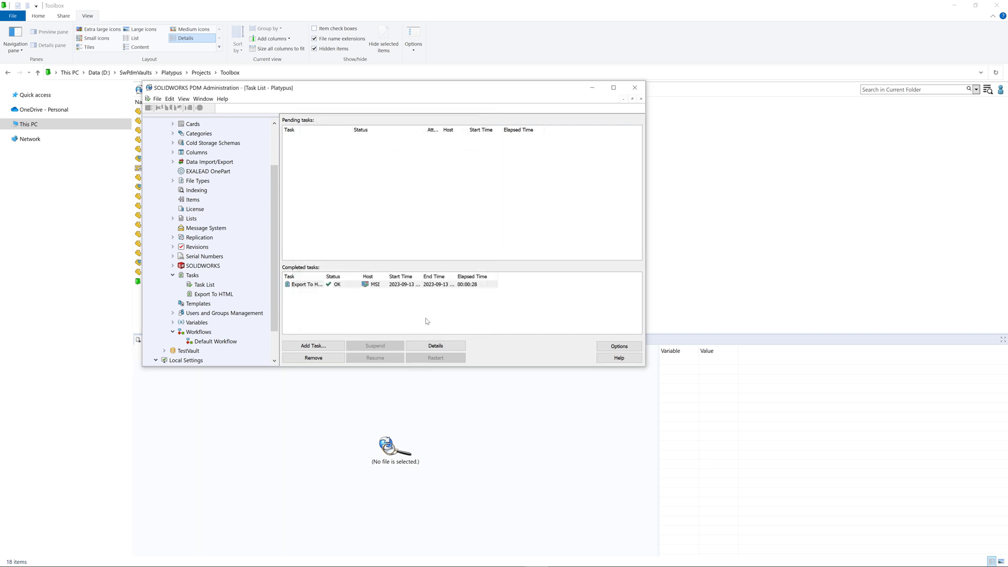
pyautogui.click(635, 88)
# Open the HTMLs folder and check each html file's preview and data card, e.g. Container-9's PartNo M-003.
pyautogui.click(161, 282)
pyautogui.doubleClick(161, 283)
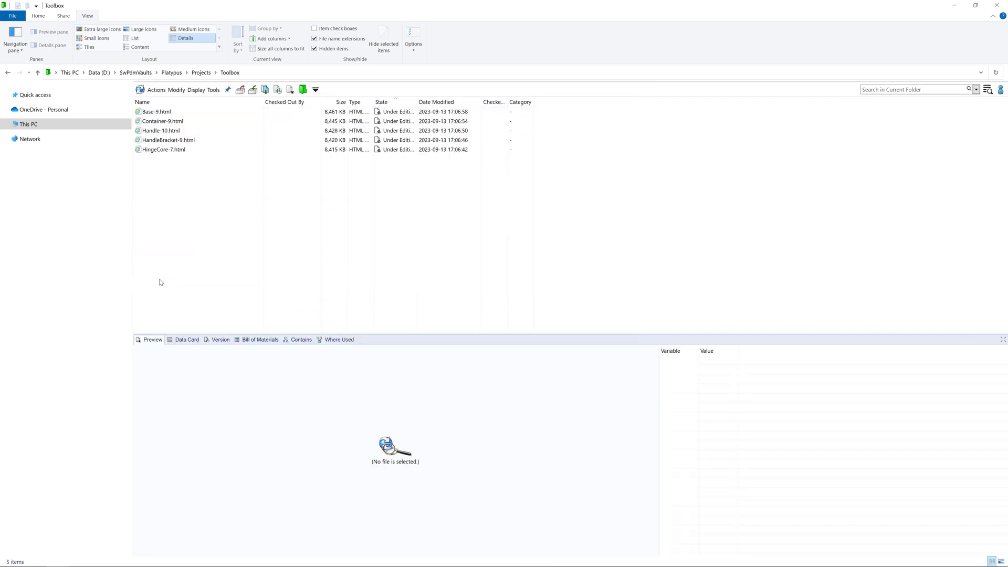
pyautogui.click(161, 110)
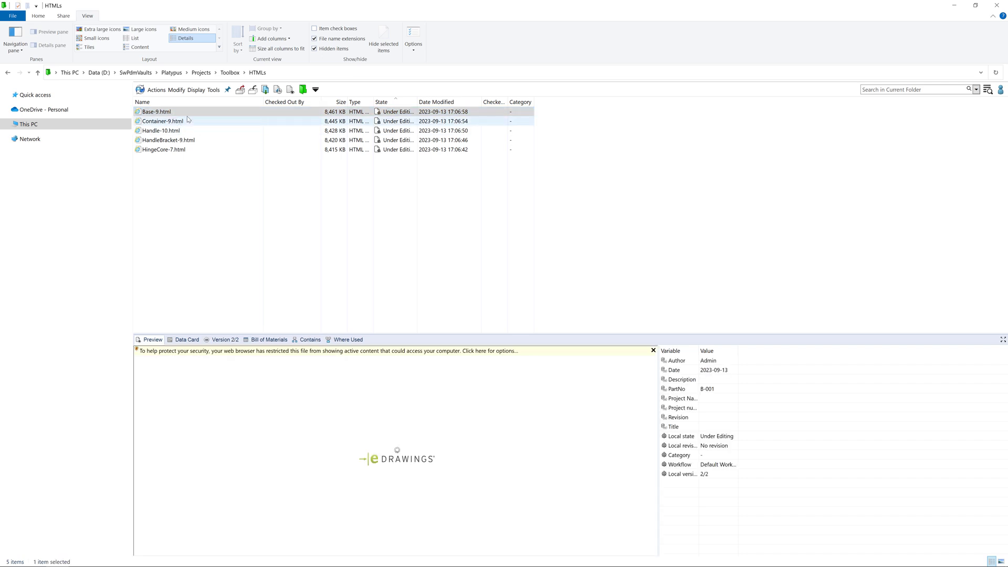
pyautogui.click(181, 122)
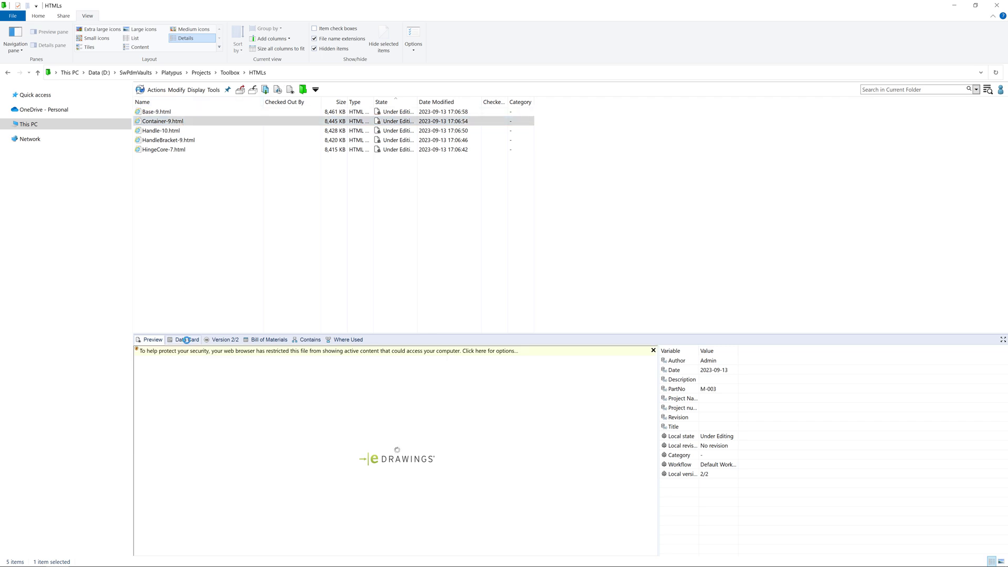
pyautogui.click(186, 339)
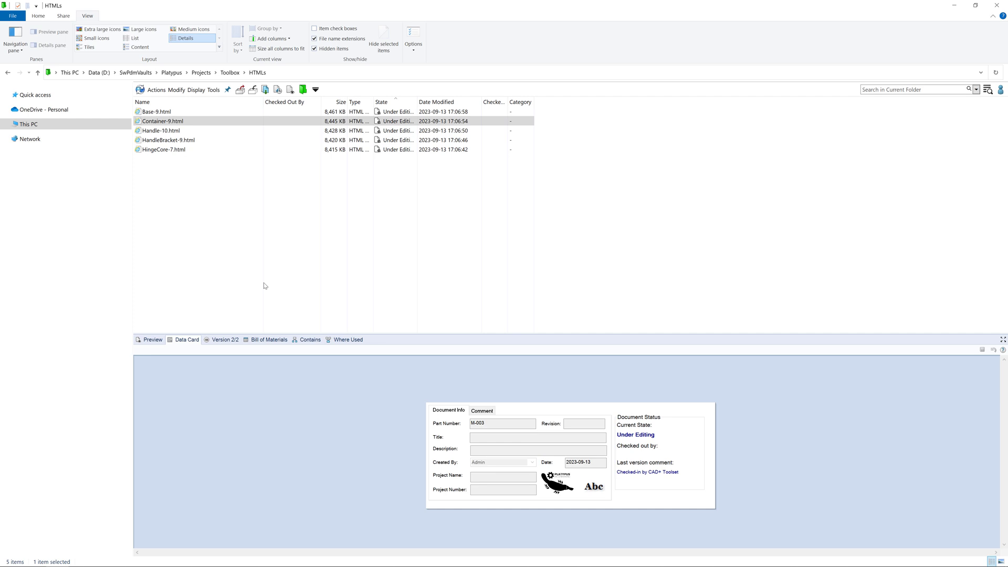
pyautogui.click(171, 132)
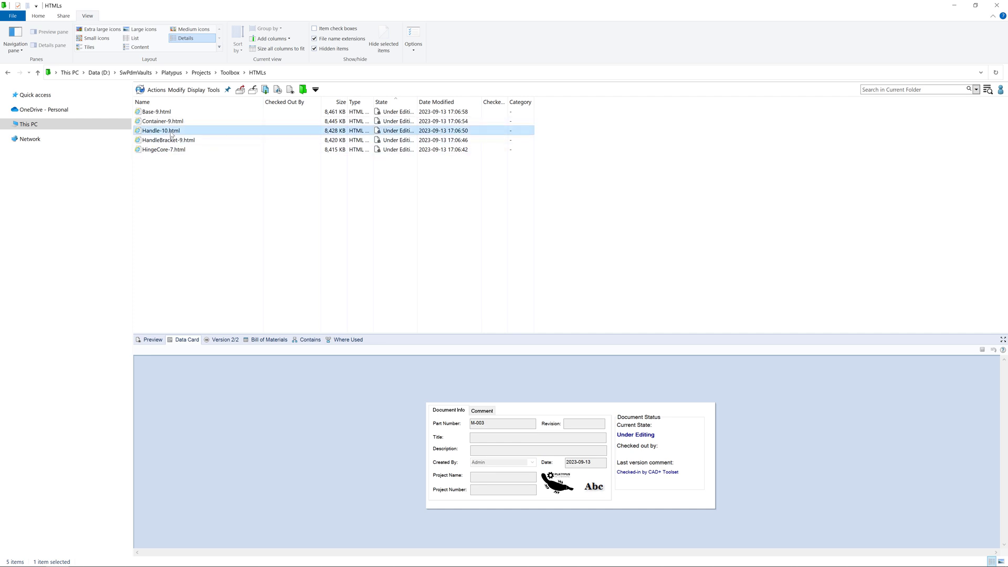
pyautogui.click(172, 141)
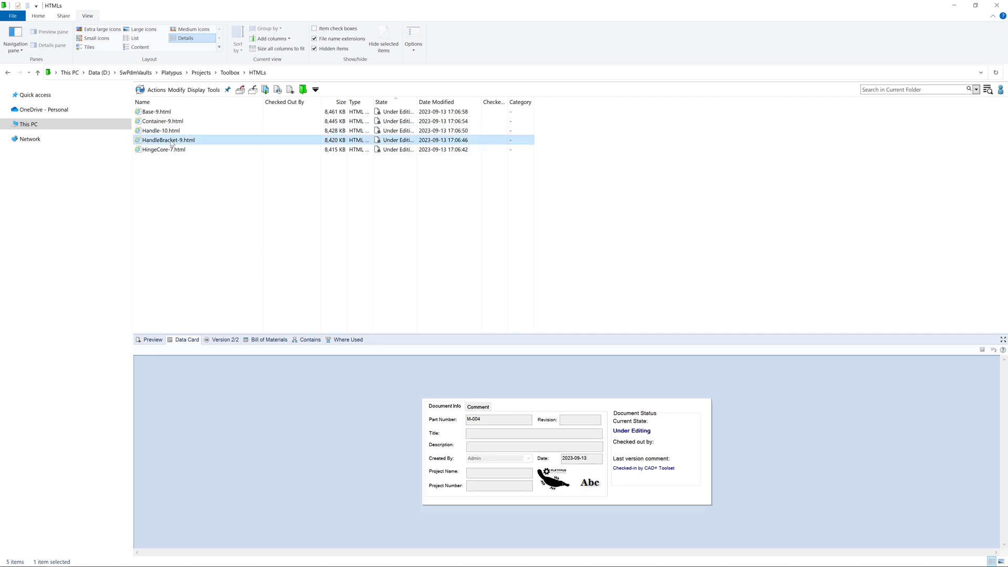
pyautogui.click(179, 122)
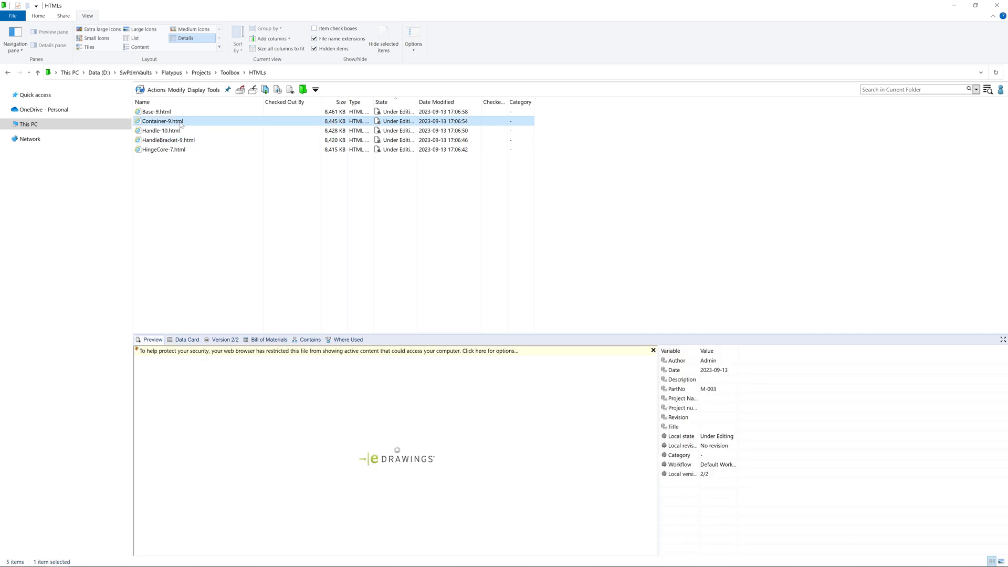
pyautogui.rightClick(180, 124)
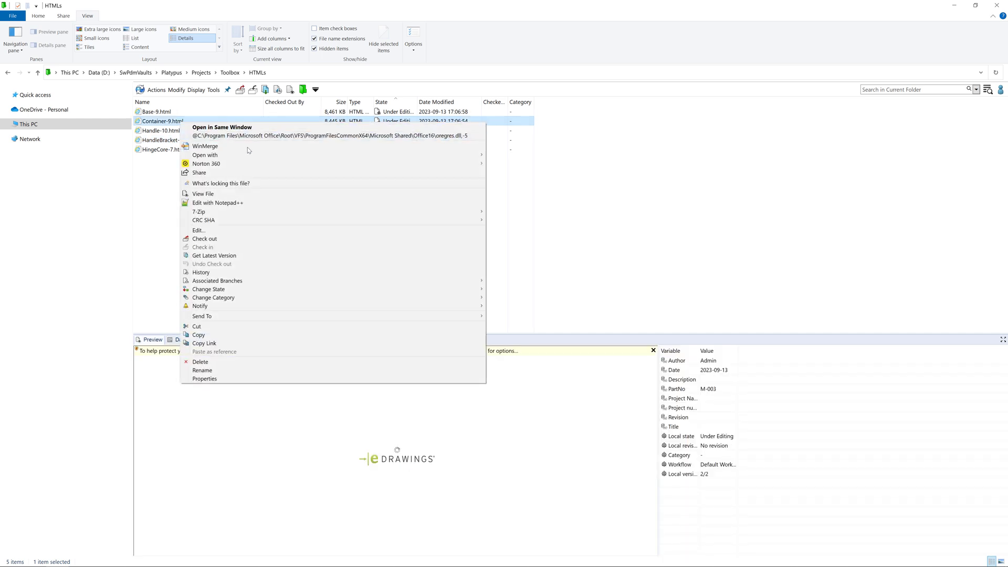
pyautogui.moveTo(252, 155)
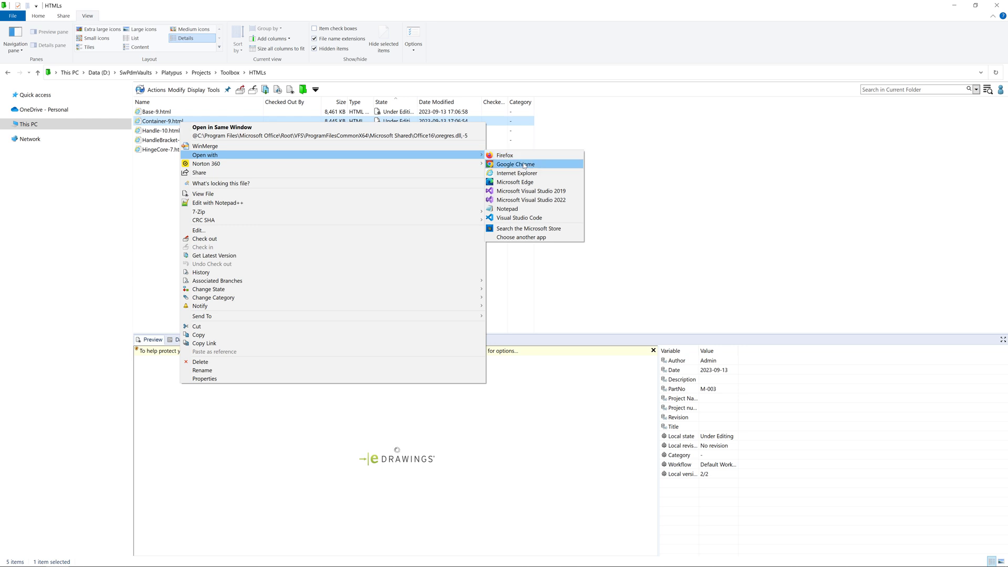
pyautogui.click(514, 165)
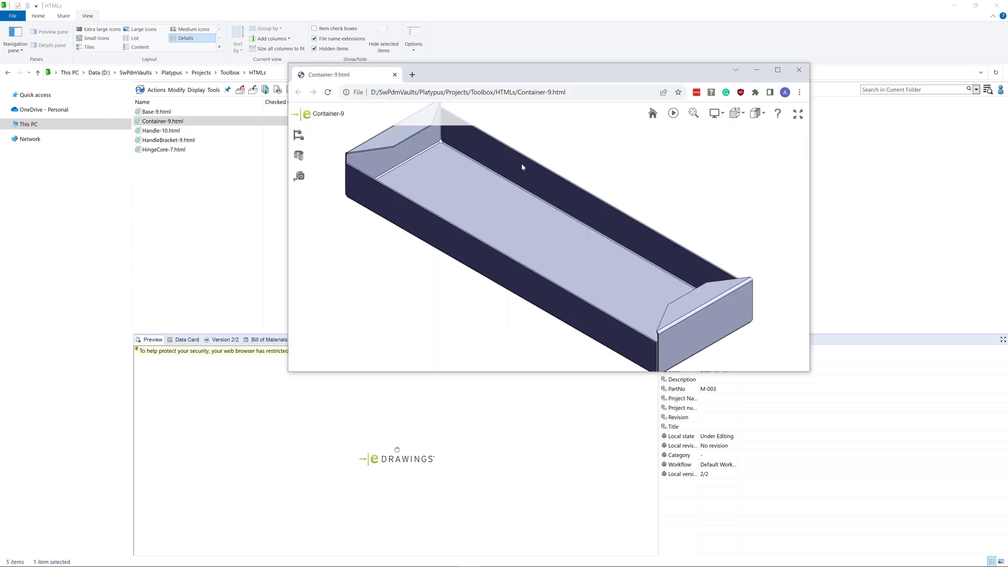
pyautogui.click(298, 137)
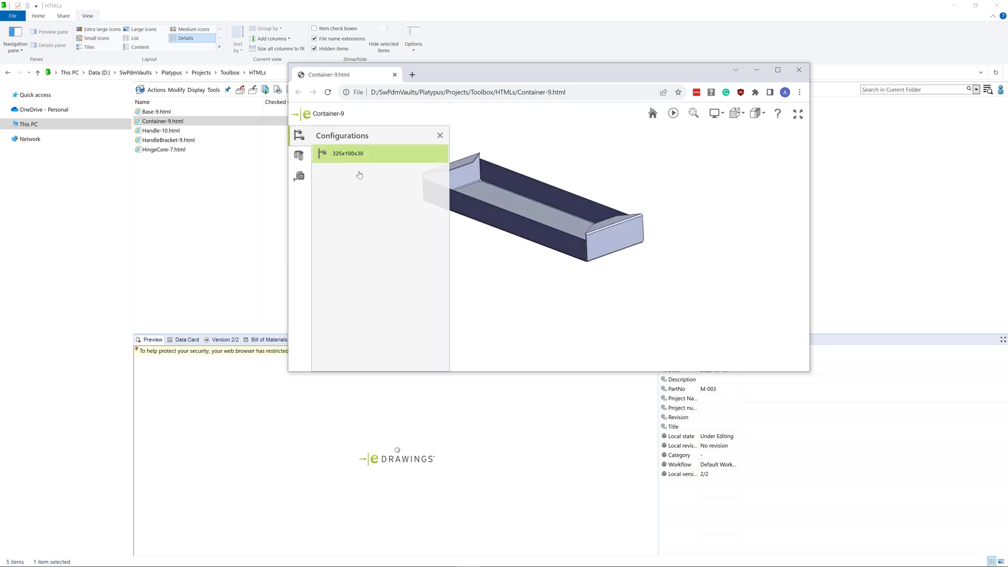
pyautogui.moveTo(612, 223); pyautogui.dragTo(638, 178)
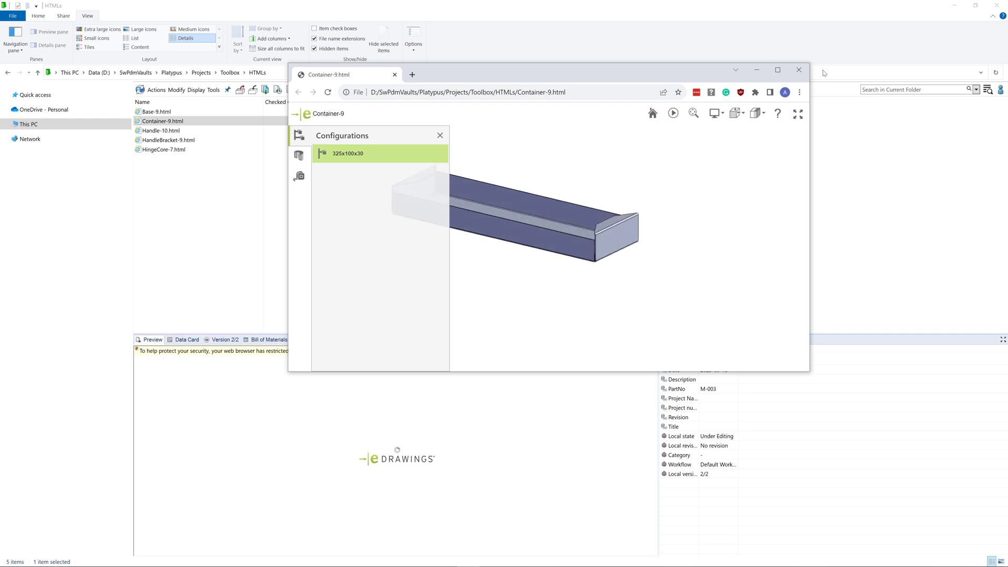
pyautogui.click(799, 70)
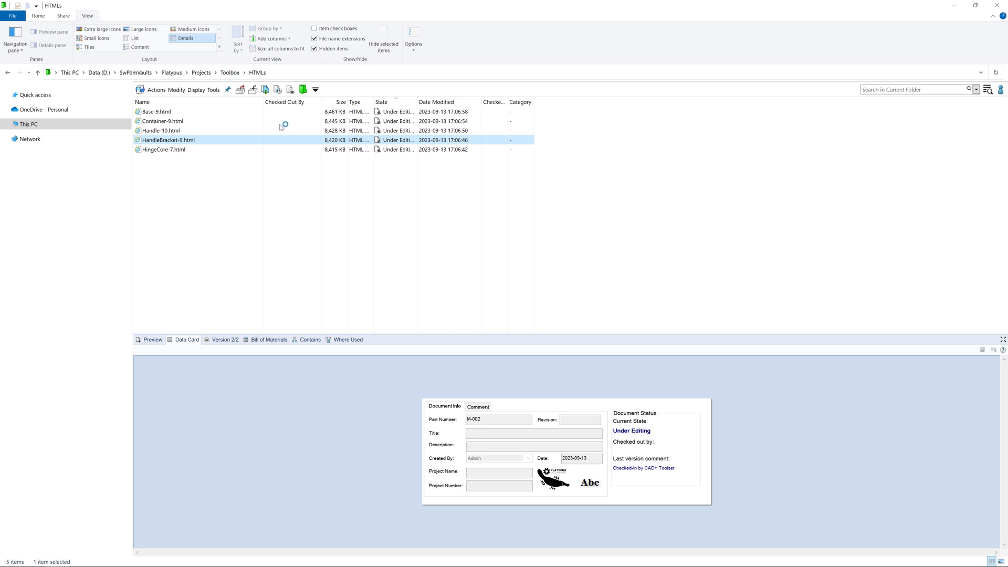
# Return to the Toolbox folder and compare Container's 300x80x30 and 325x100x30 data cards.
pyautogui.press('BackSpace')
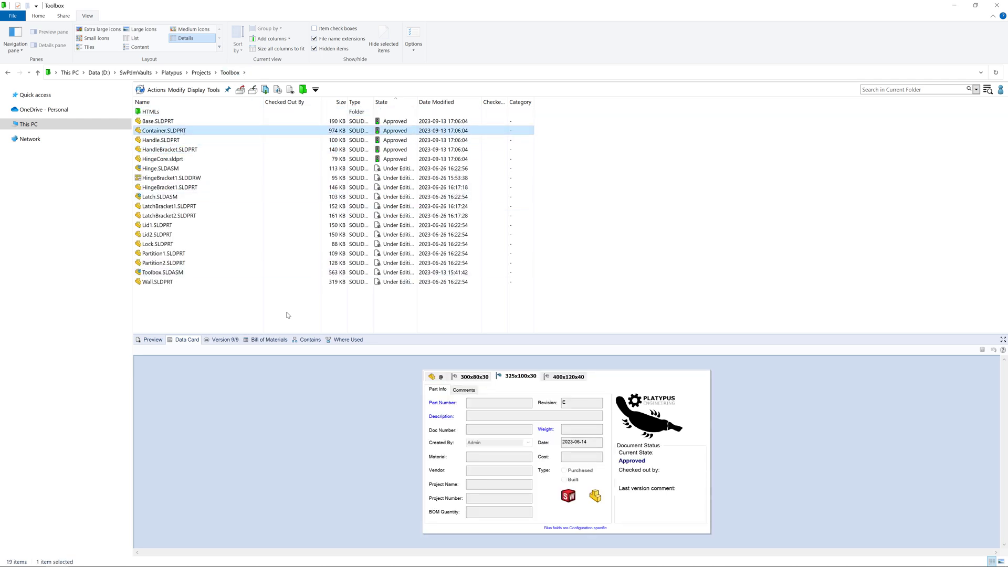
pyautogui.click(482, 378)
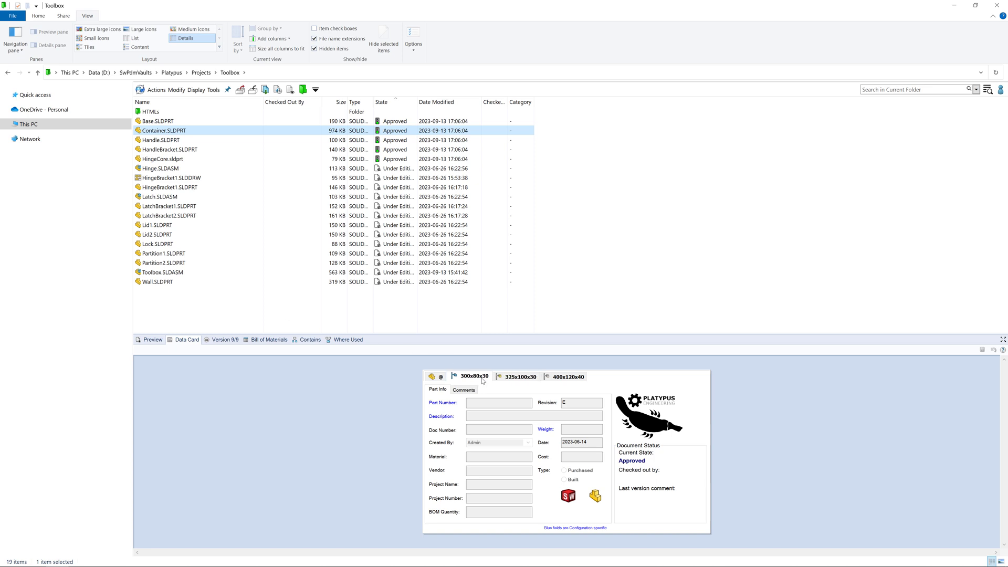
pyautogui.click(518, 379)
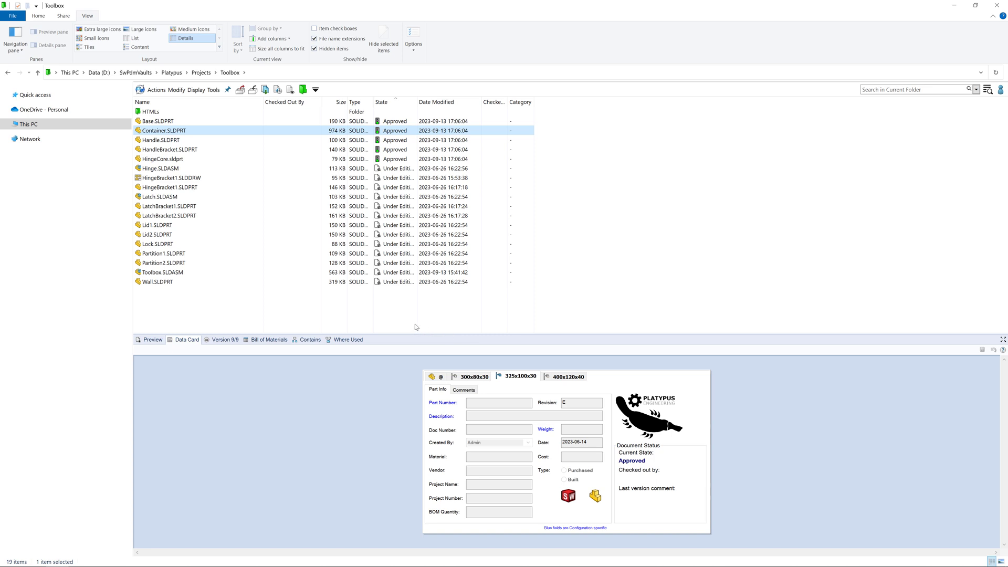
# Preview Container.SLDPRT in eDrawings, then open it in SOLIDWORKS.
pyautogui.press('Return')
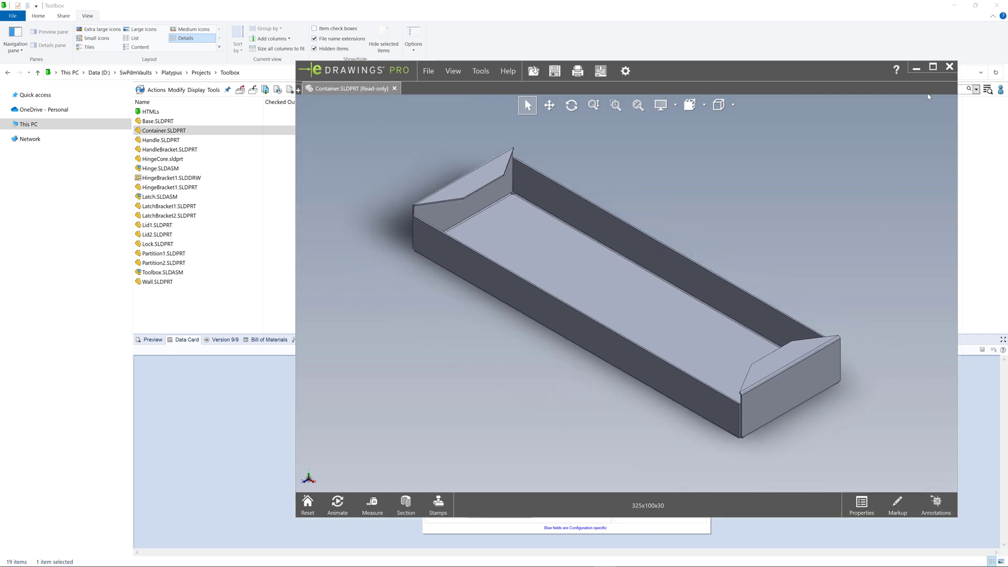
pyautogui.click(949, 67)
pyautogui.doubleClick(171, 132)
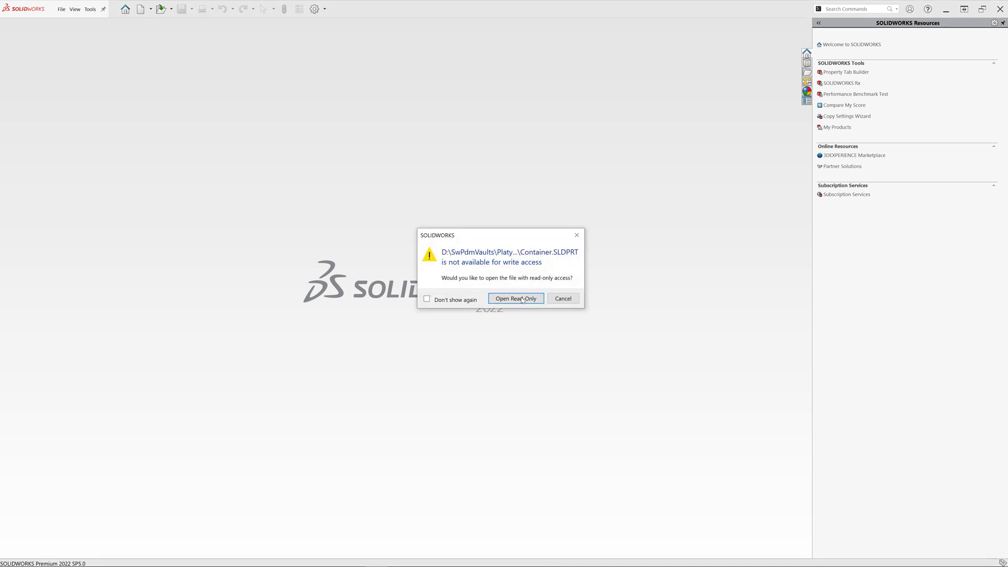
# Open Container read-only, inspect its 300x80x30 configuration, then close it and minimize SOLIDWORKS.
pyautogui.click(523, 300)
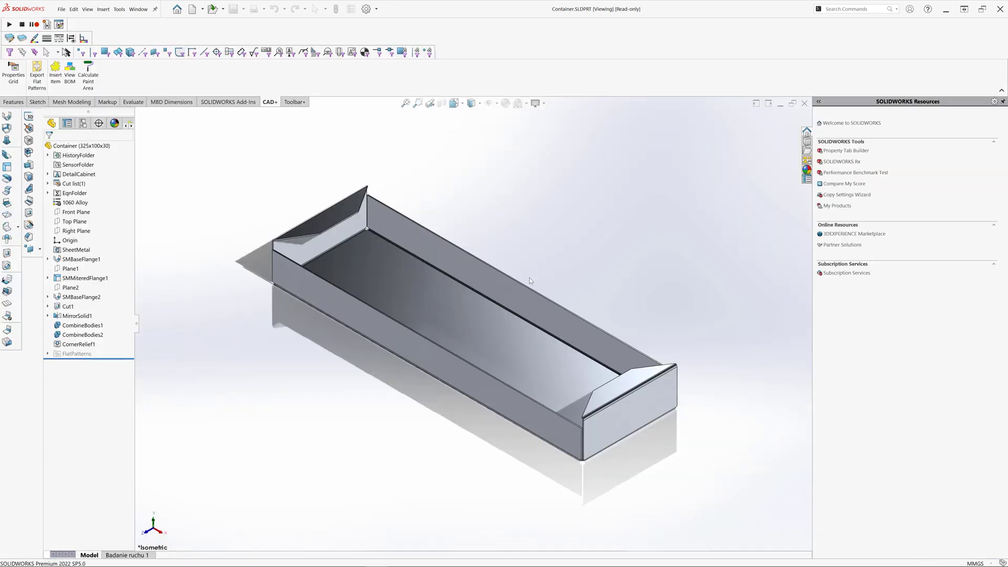
pyautogui.click(83, 122)
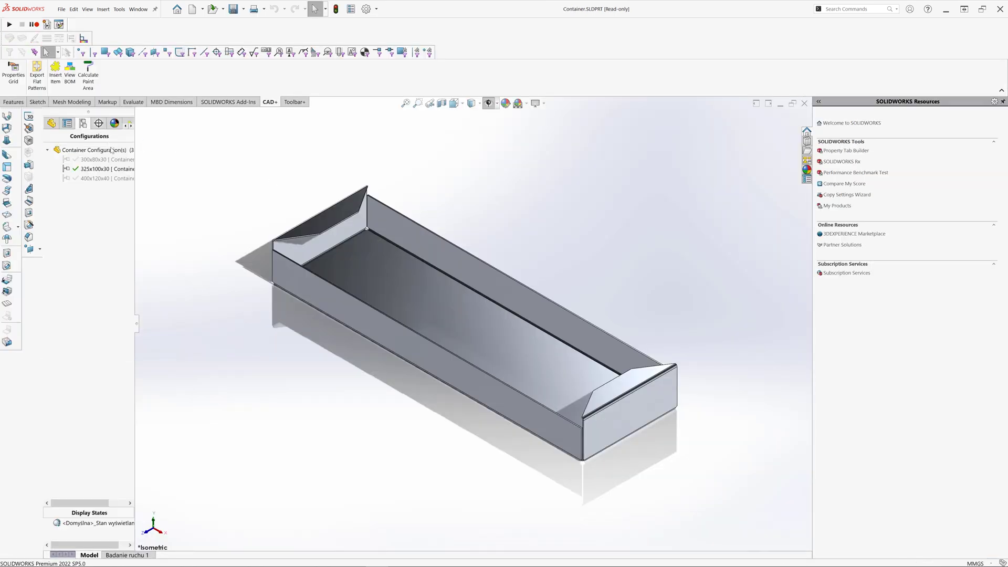
pyautogui.rightClick(112, 161)
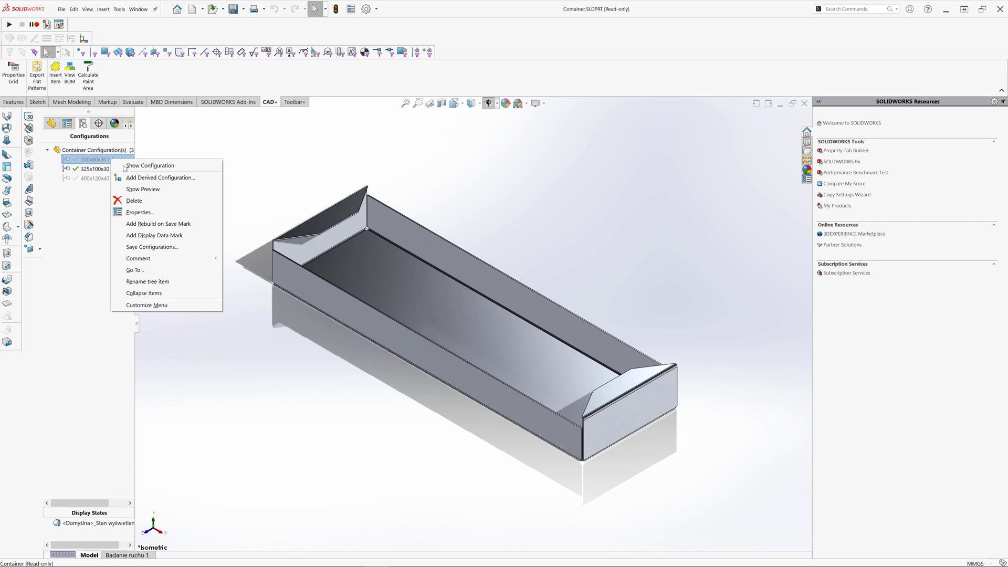
pyautogui.click(414, 180)
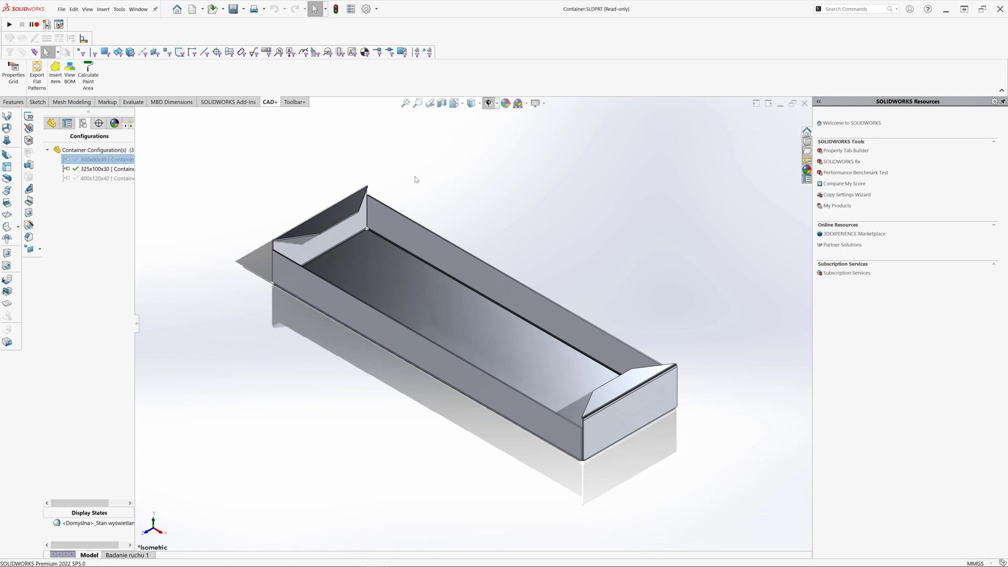
pyautogui.click(805, 103)
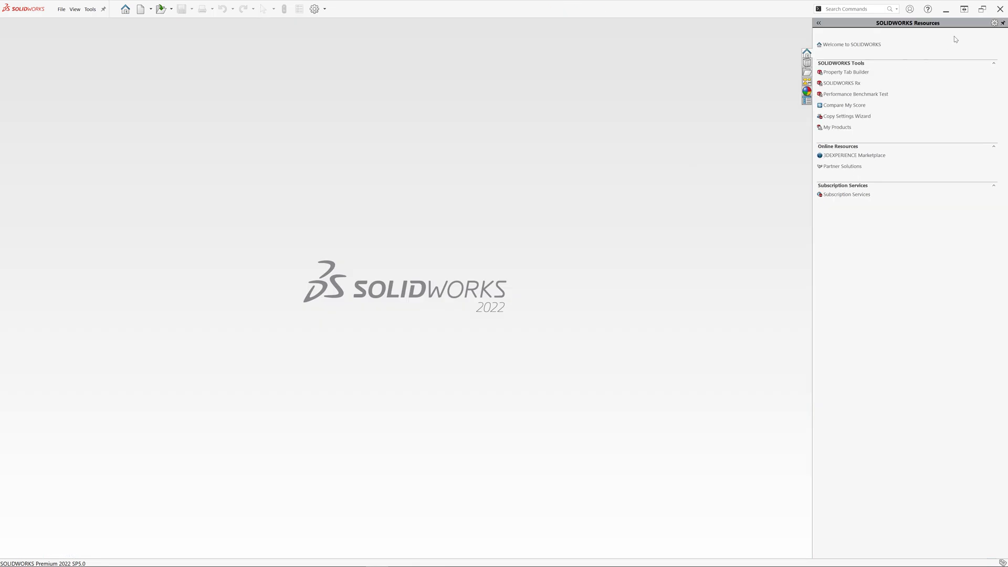
pyautogui.click(948, 14)
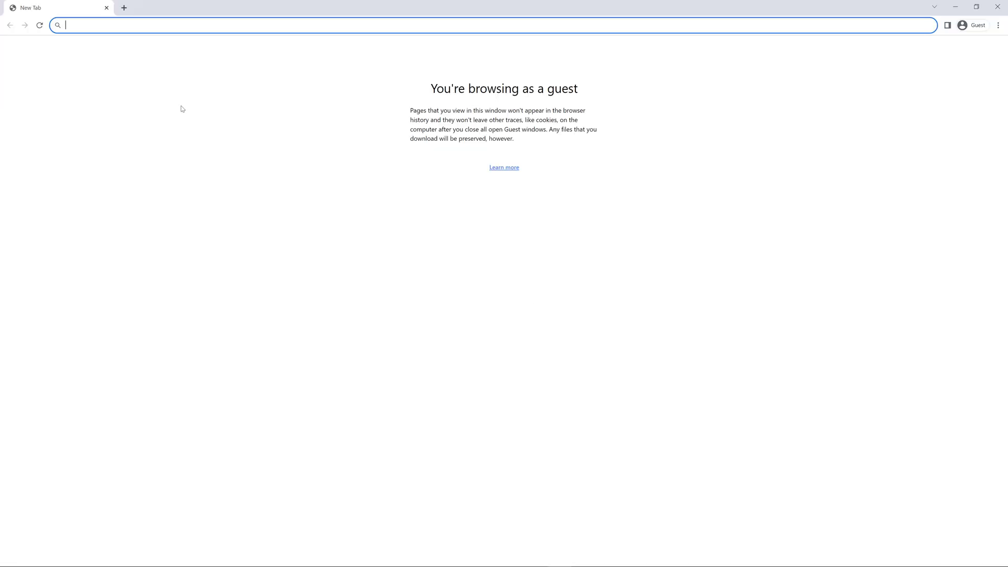
# Search 'add display data mark solidworks' and read the VBA code in CodeStack's macro article.
pyautogui.write('add display data mark solidworks')
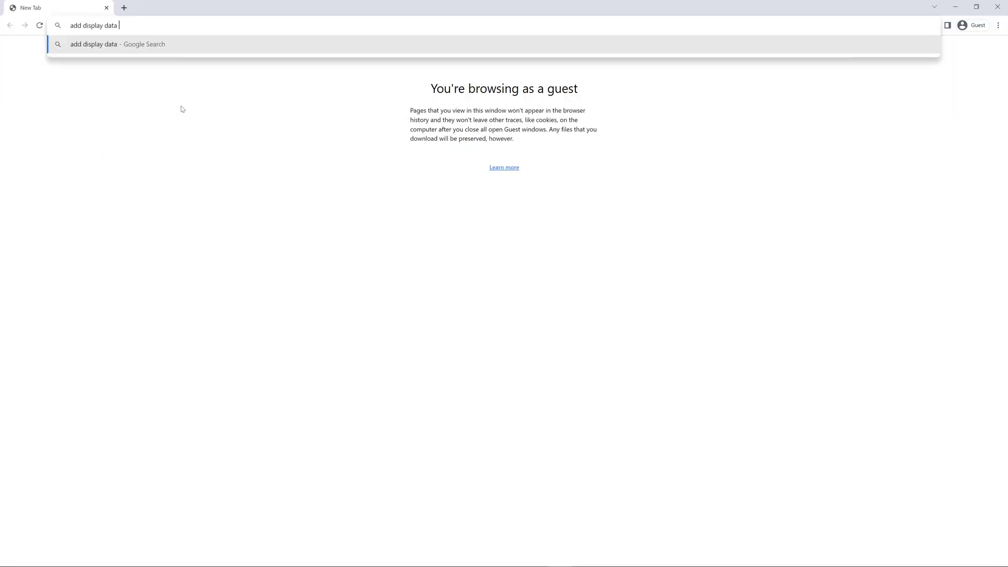
pyautogui.press('Return')
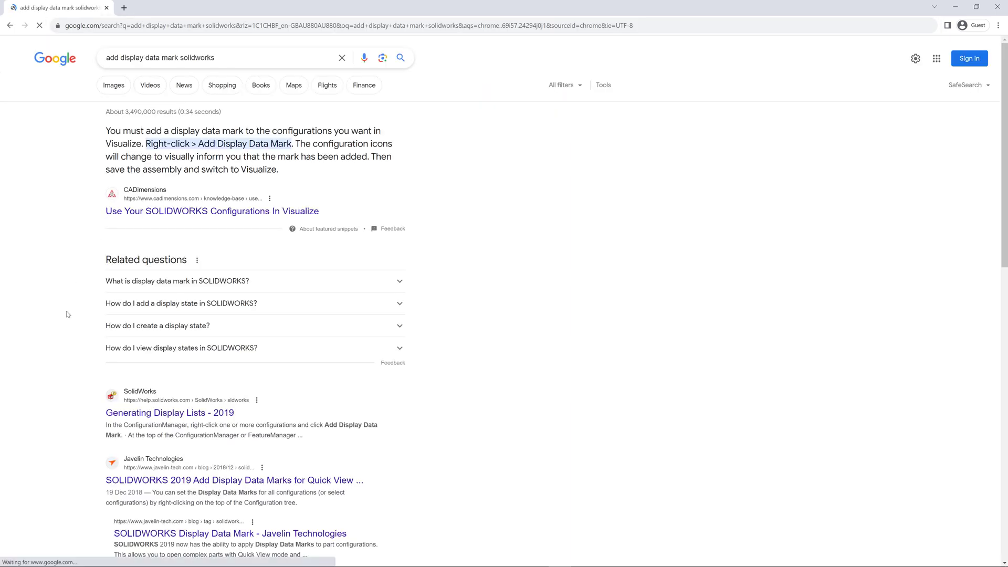
pyautogui.scroll(-1, 67, 316)
pyautogui.scroll(-1, 68, 321)
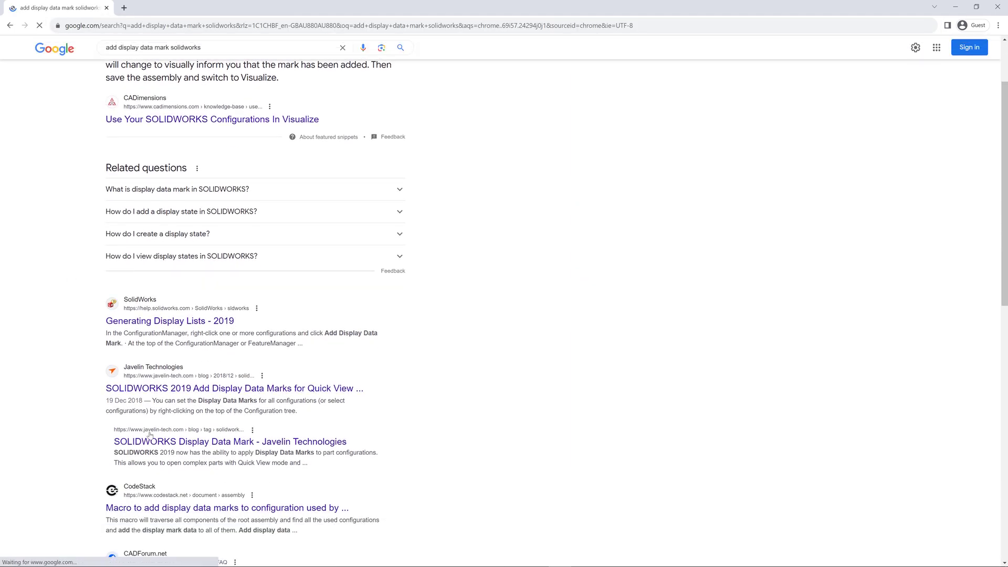
pyautogui.click(238, 508)
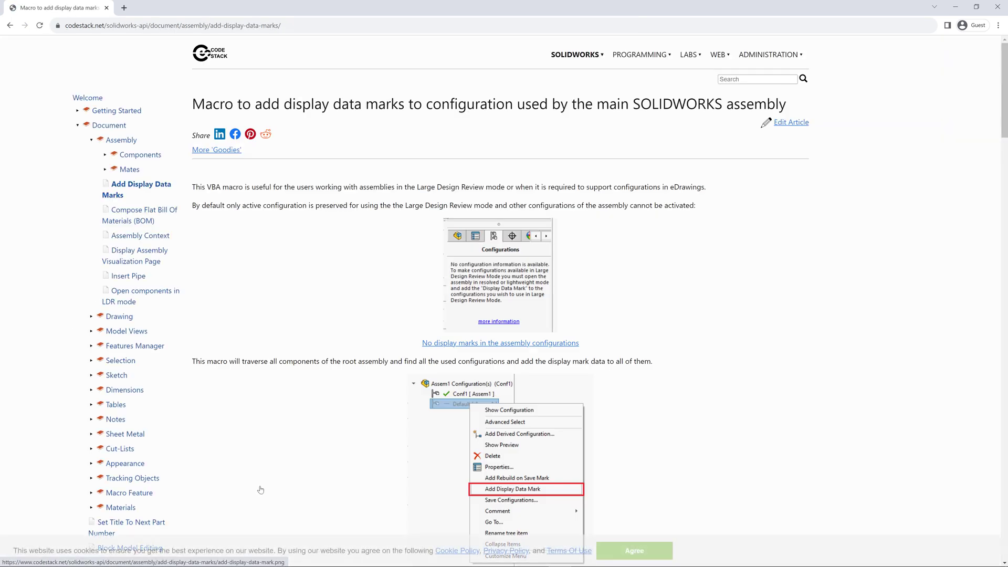
pyautogui.scroll(-2, 351, 368)
pyautogui.scroll(-14, 351, 368)
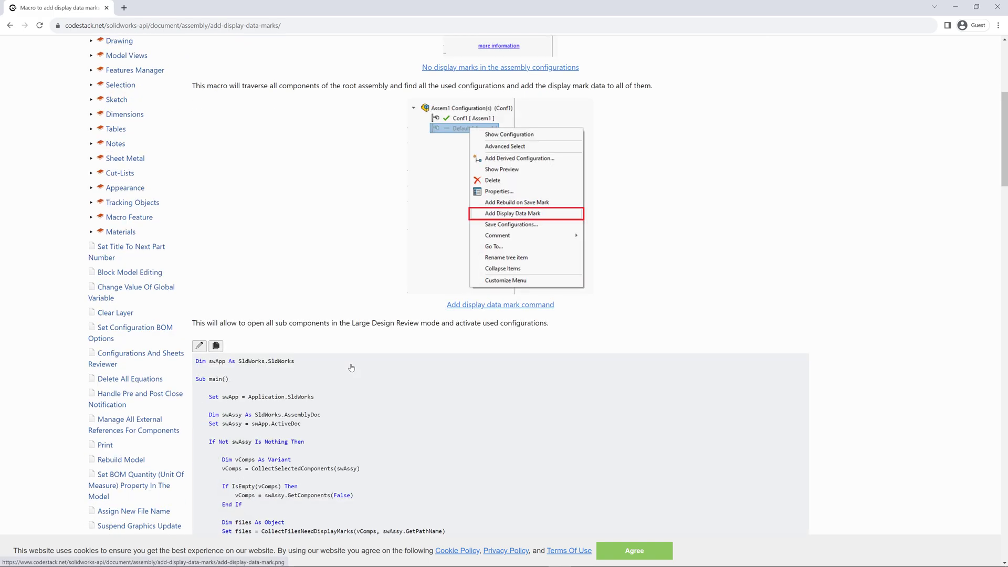
pyautogui.scroll(-15, 351, 368)
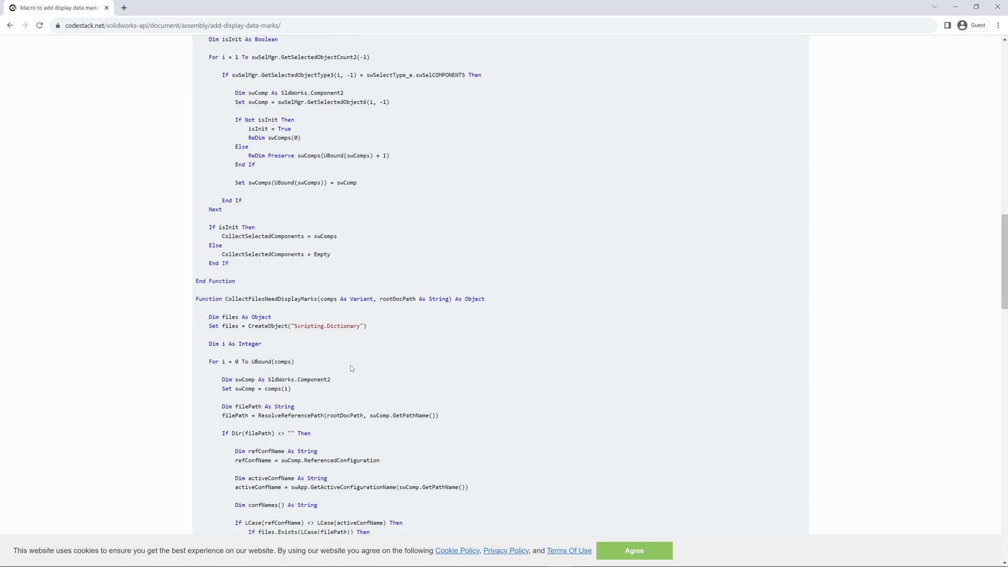
pyautogui.scroll(-2, 352, 373)
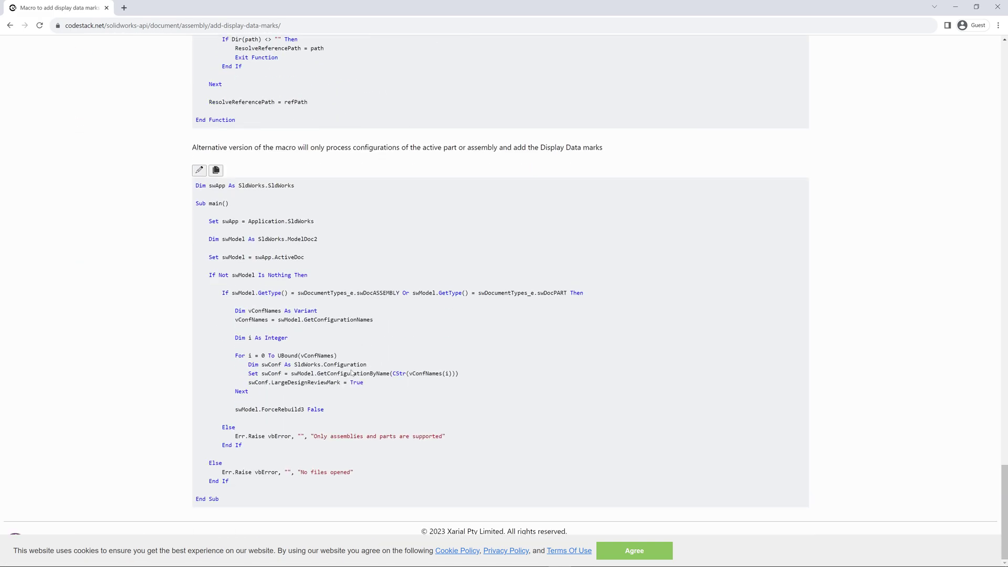
pyautogui.click(957, 6)
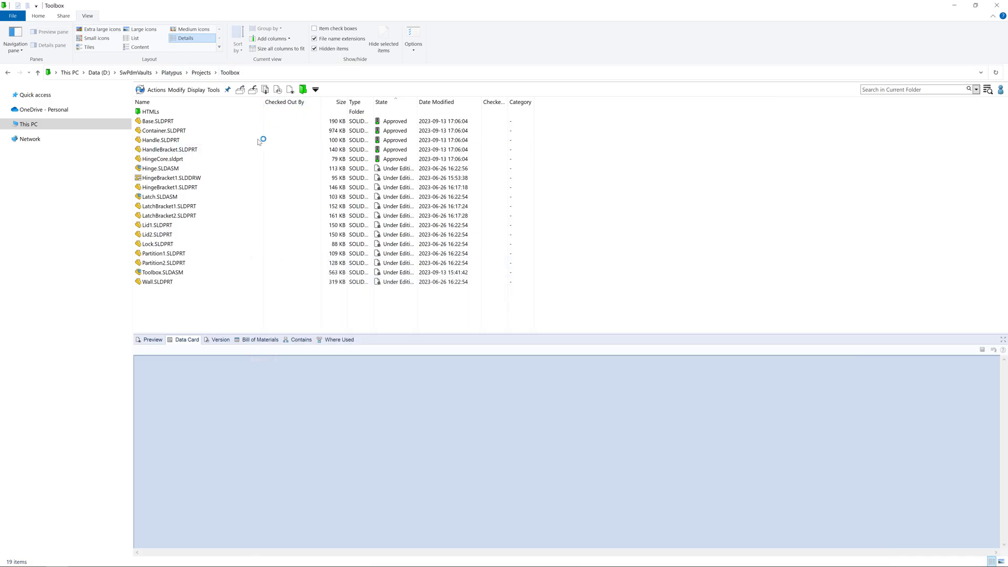
# Check that the Platypus vault's Macros folder holds AddDisplayDataMark.swp, then return to Platypus.
pyautogui.click(158, 122)
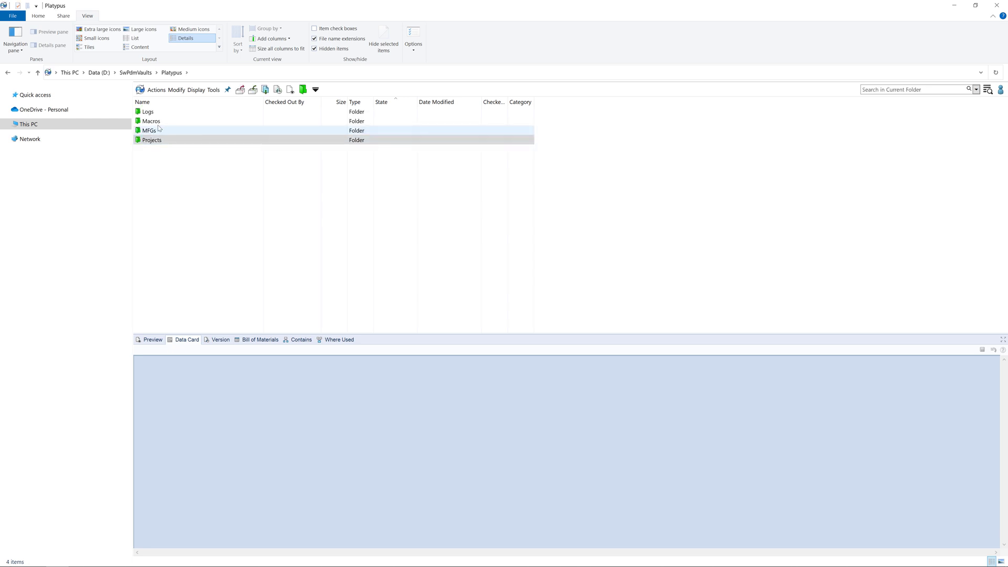
pyautogui.doubleClick(157, 123)
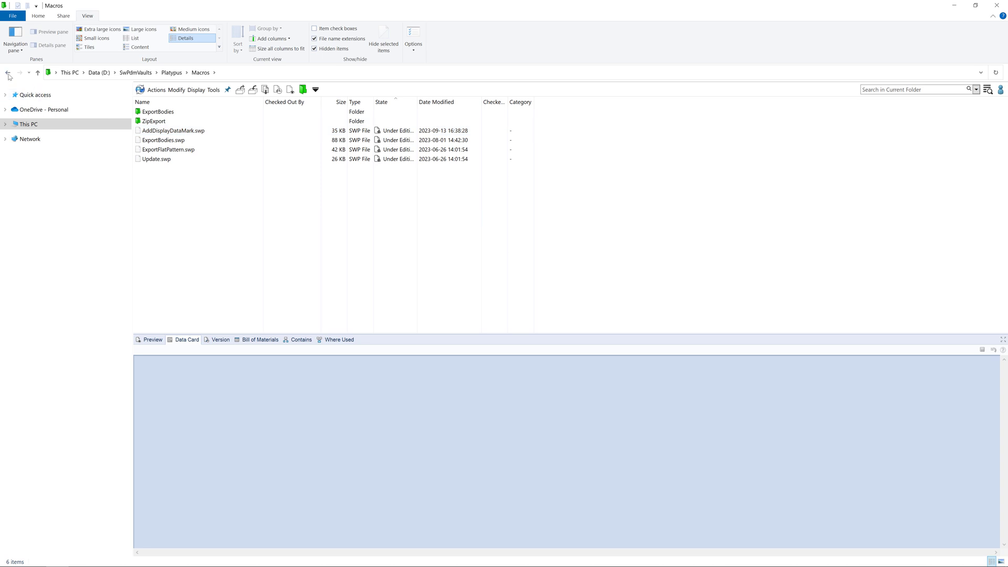
pyautogui.press('BackSpace')
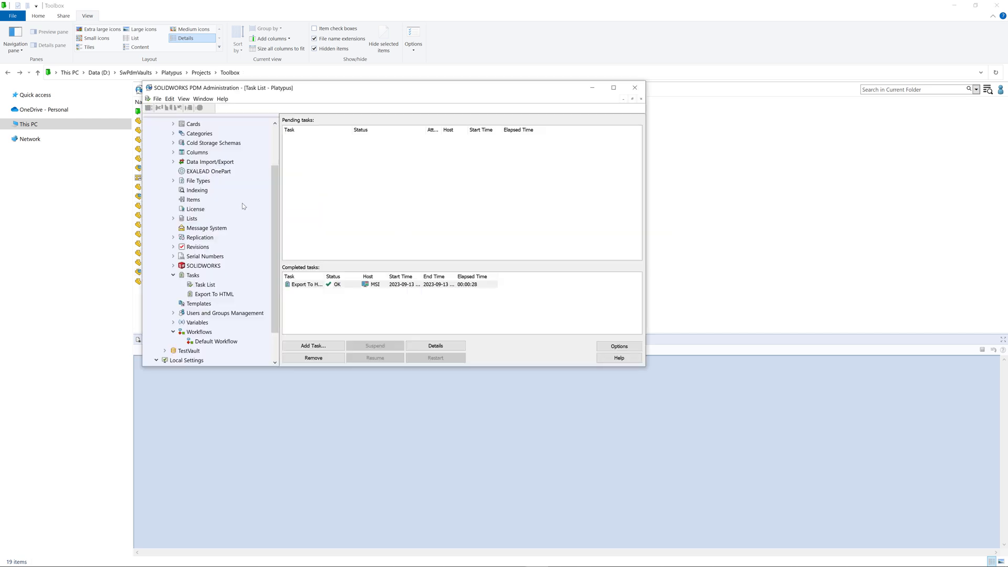
# Create a CAD+ Toolset Batch+ task named 'Add Display Data Mark'.
pyautogui.click(199, 275)
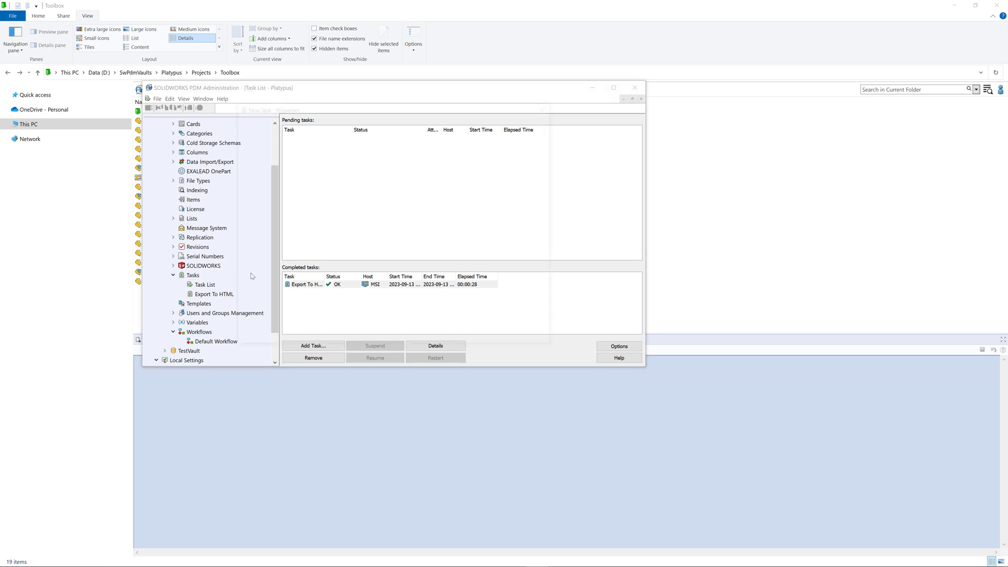
pyautogui.click(471, 162)
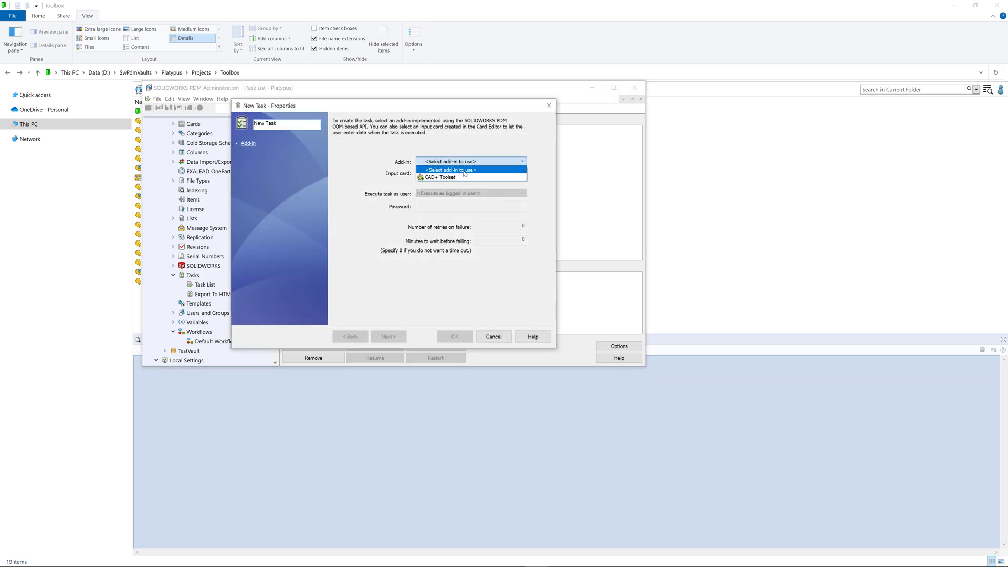
pyautogui.click(457, 174)
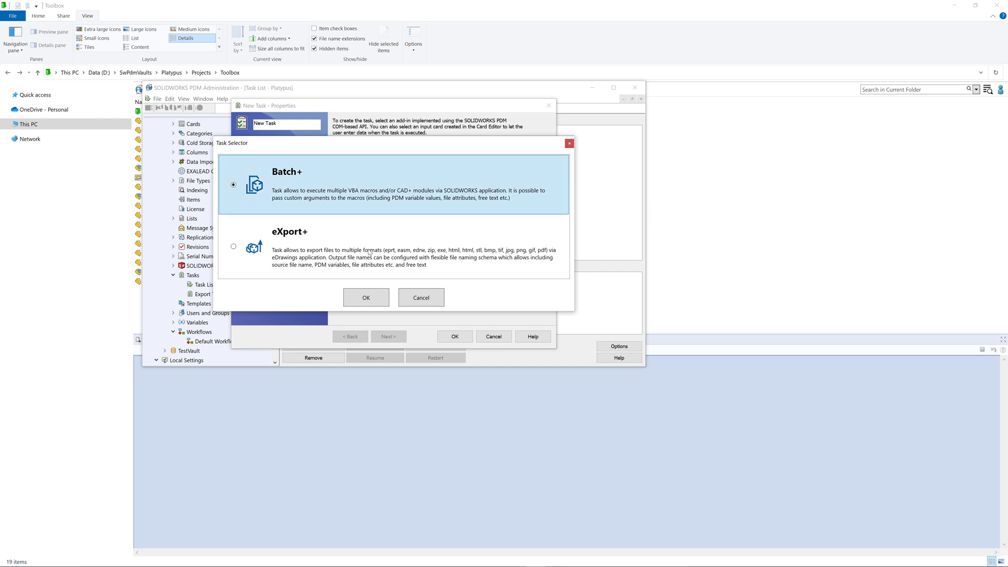
pyautogui.click(376, 297)
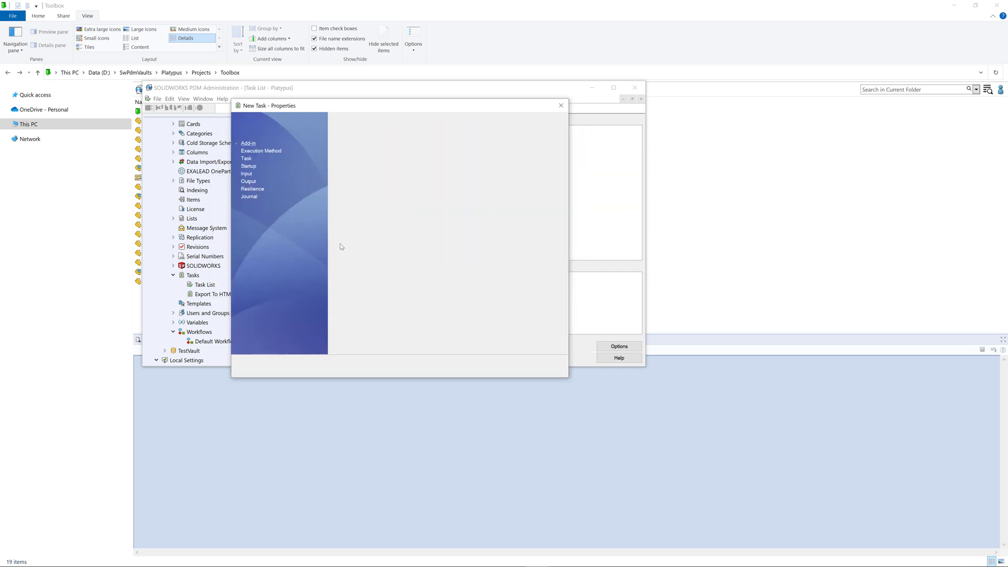
pyautogui.hotkey('shift', 'Home')
pyautogui.write('Add Display Data Mark')
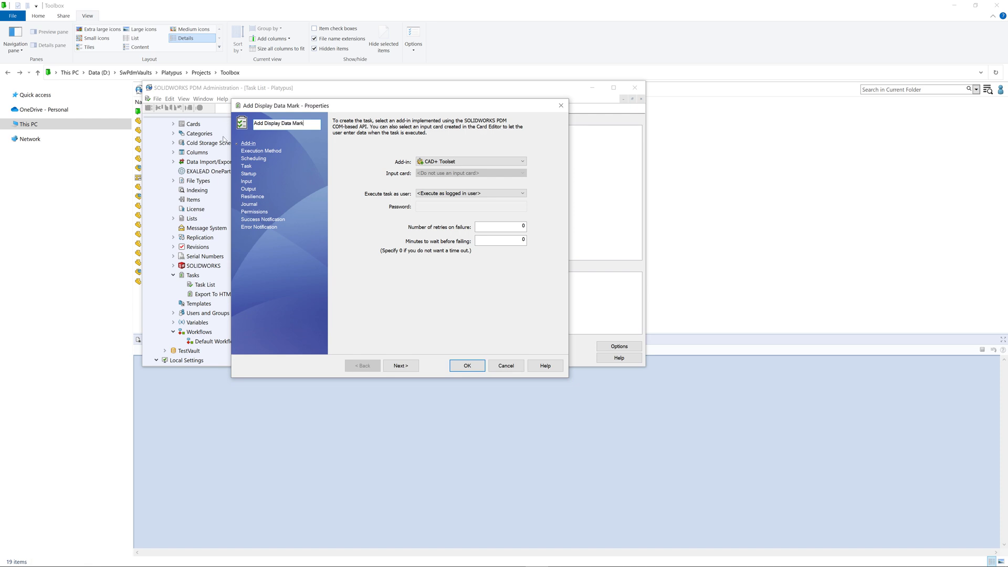
# Assign the MSI computer as the task's execution host.
pyautogui.click(247, 151)
pyautogui.click(336, 195)
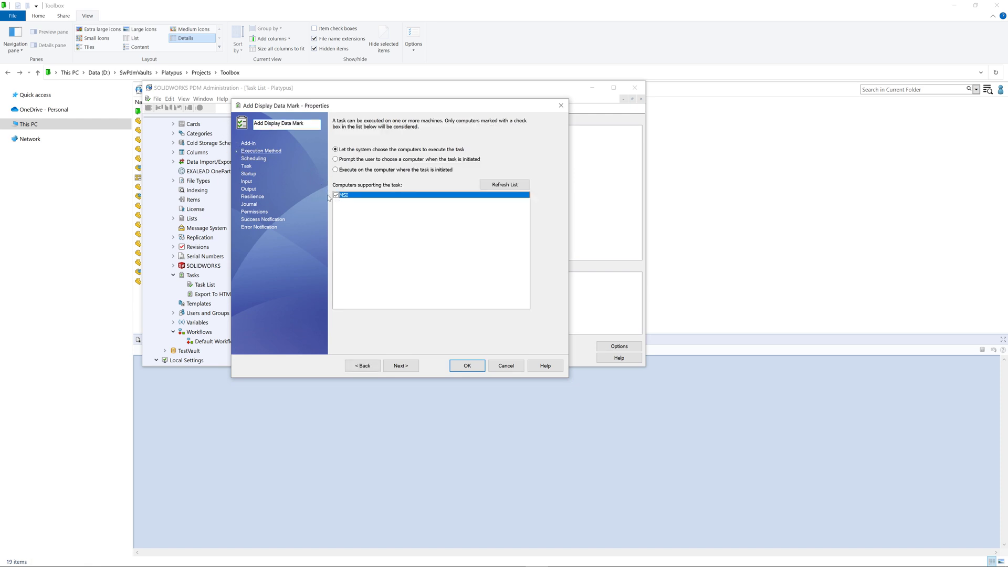
pyautogui.click(247, 165)
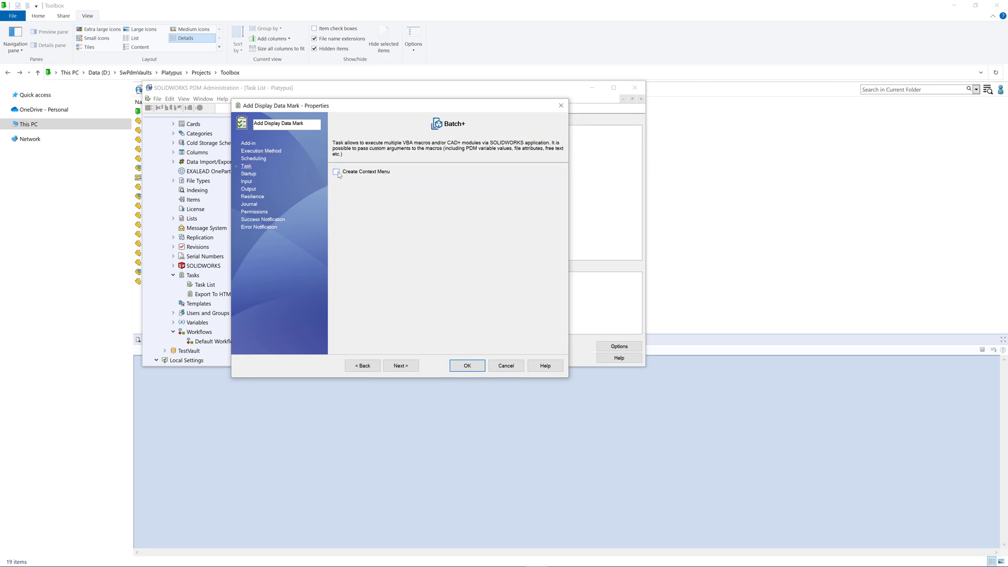
pyautogui.click(249, 175)
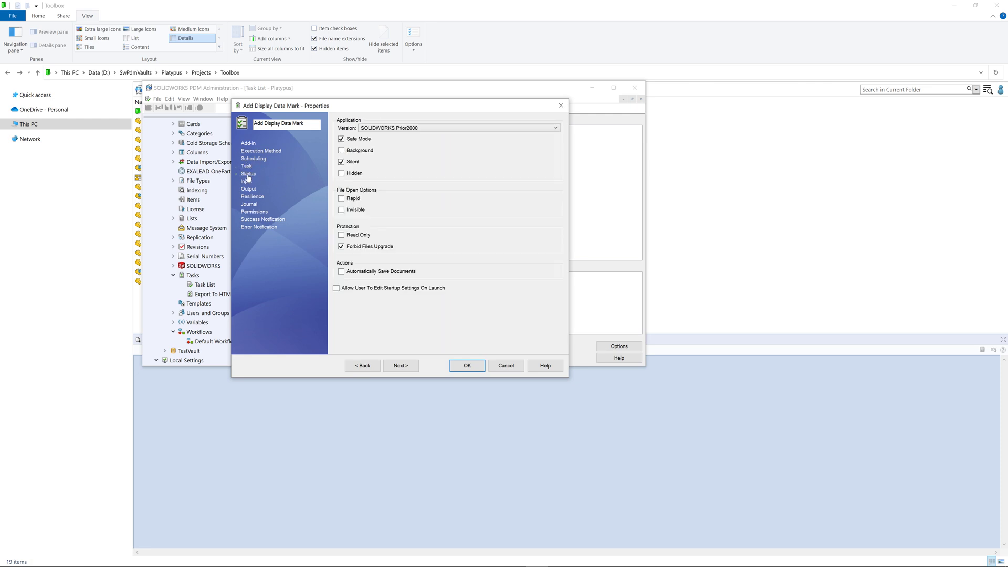
# Set the task's startup version to SOLIDWORKS 2022 with Automatically Save Documents enabled.
pyautogui.click(461, 127)
pyautogui.scroll(-1, 554, 202)
pyautogui.click(414, 300)
pyautogui.click(384, 276)
pyautogui.click(248, 182)
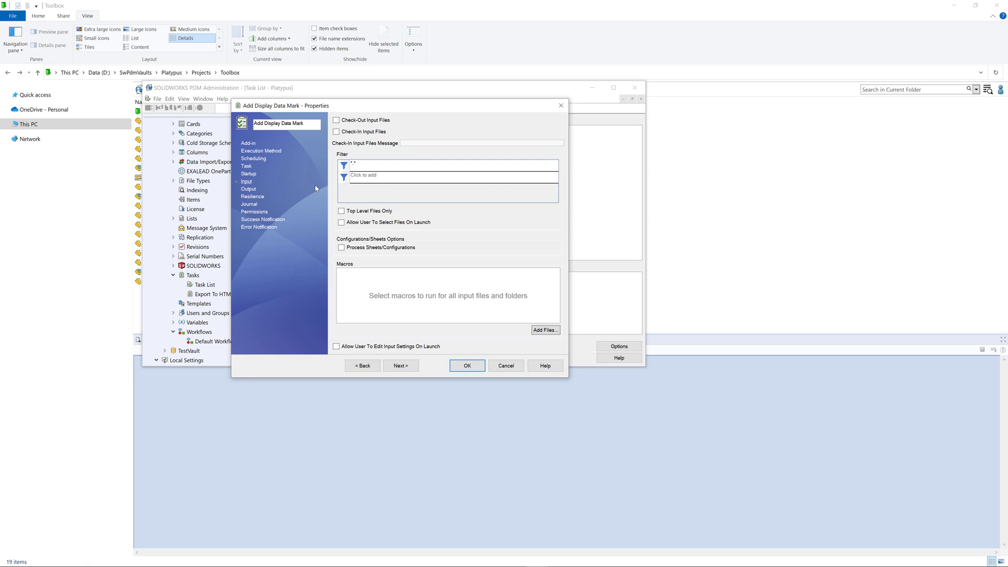
# Set the task's input file filters to *.sldprt and *.sldasm.
pyautogui.click(376, 165)
pyautogui.write('*.sld')
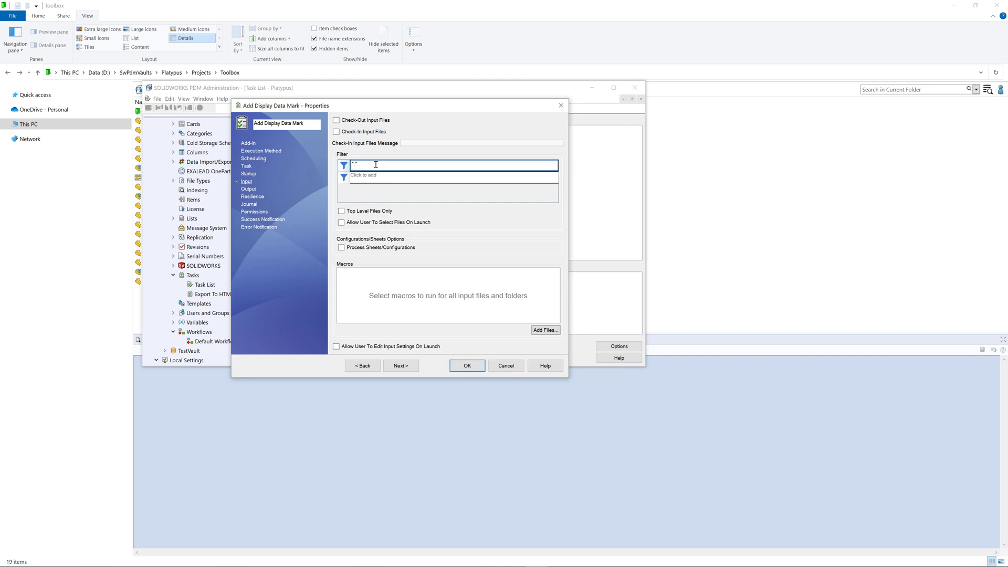
pyautogui.write('prt')
pyautogui.click(366, 177)
pyautogui.press('BackSpace')
pyautogui.write('sldasm')
pyautogui.click(380, 163)
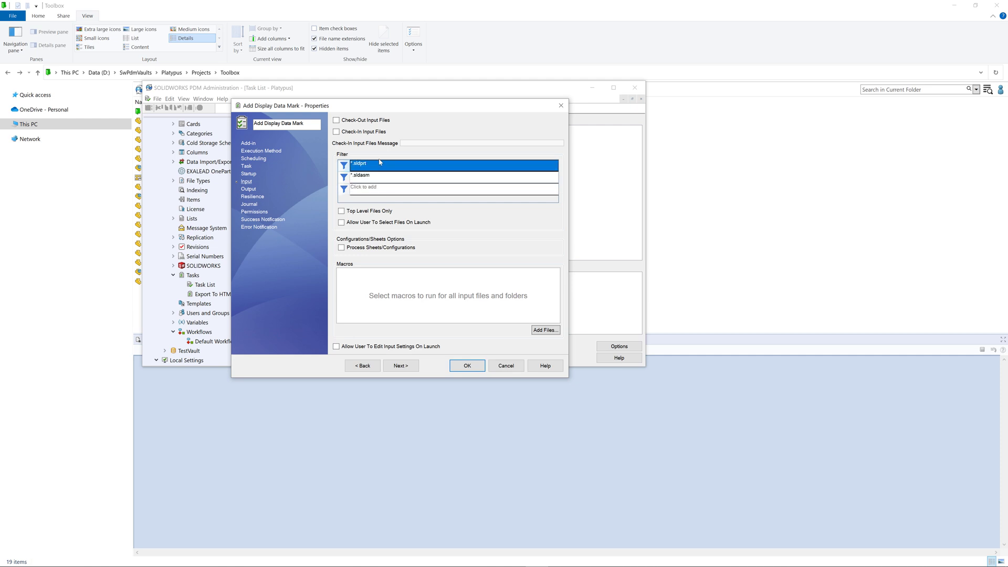
# Enable check-out/check-in with message 'Added Display Data Mark' and user file selection on launch.
pyautogui.click(336, 120)
pyautogui.click(337, 132)
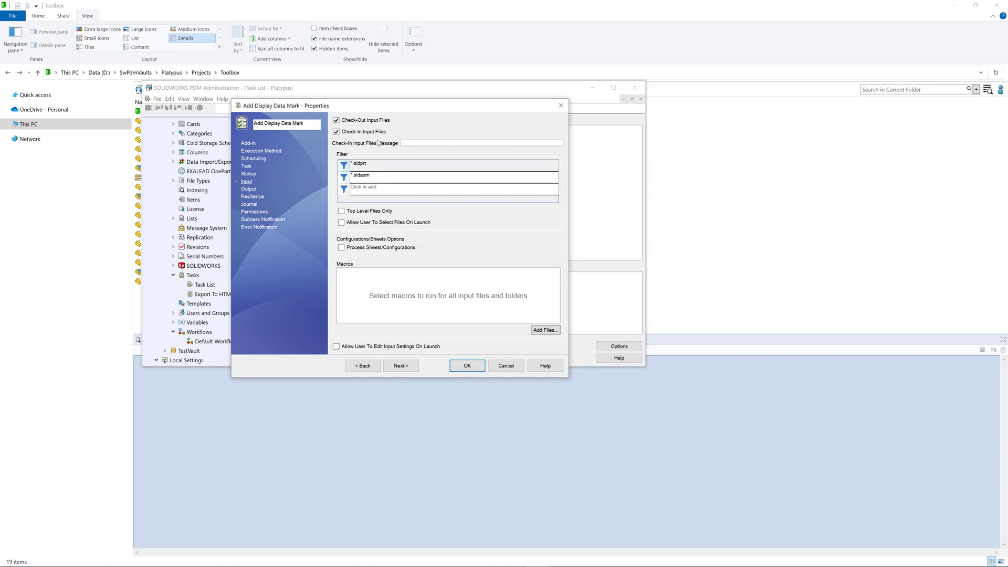
pyautogui.click(412, 144)
pyautogui.write('Added Display Data Mark')
pyautogui.click(413, 224)
pyautogui.click(540, 328)
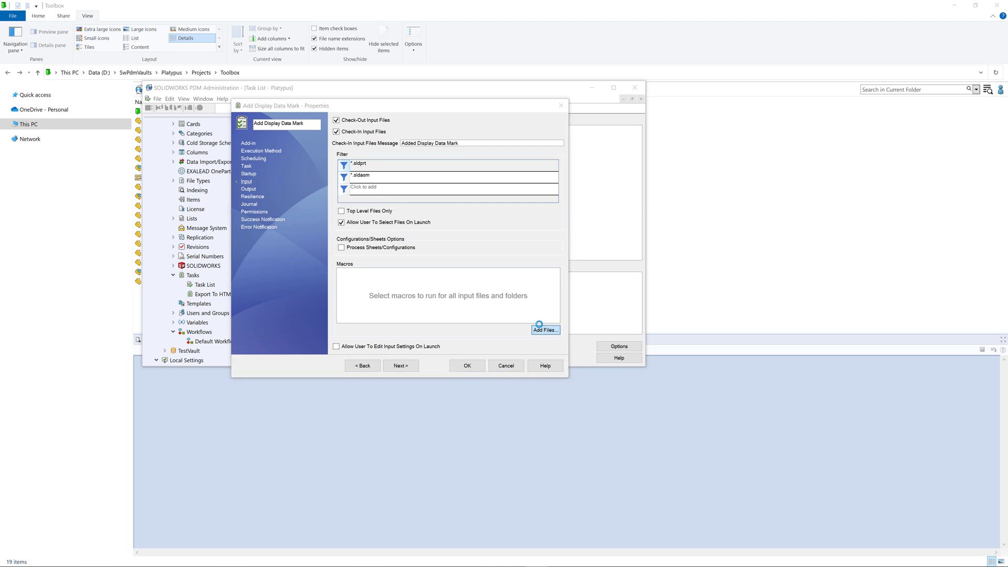
# Add AddDisplayDataMark.swp from the Macros folder as the task's macro.
pyautogui.doubleClick(267, 178)
pyautogui.click(277, 188)
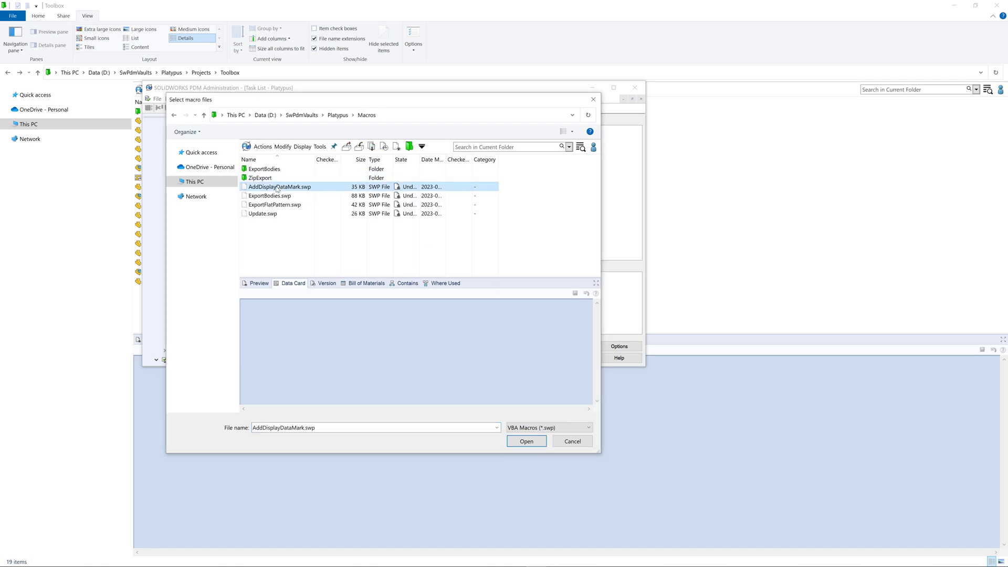
pyautogui.click(523, 445)
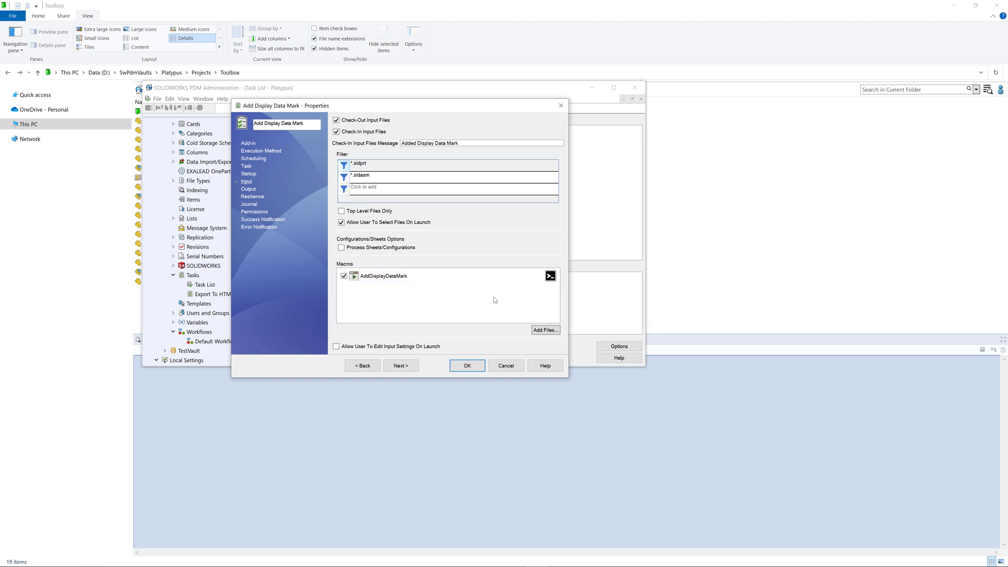
pyautogui.click(249, 190)
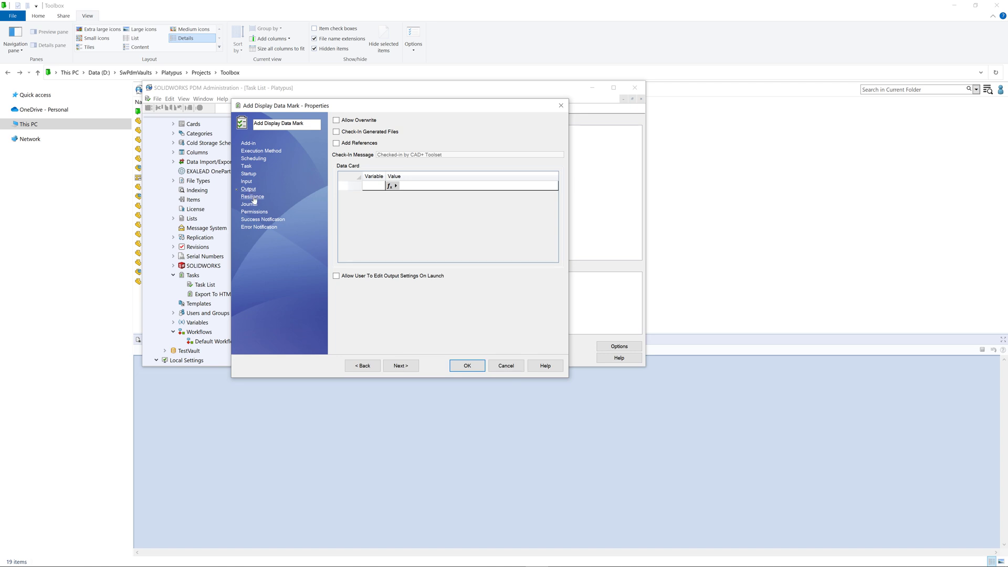
# Enable detailed reports and a detailed log stored in Logs, then save the task.
pyautogui.click(253, 197)
pyautogui.click(250, 204)
pyautogui.click(362, 120)
pyautogui.click(518, 131)
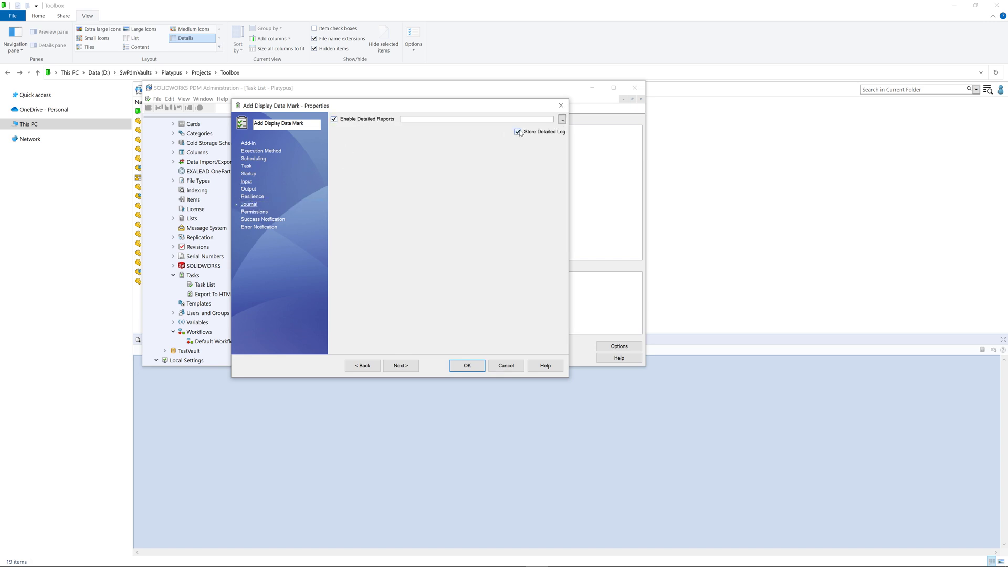
pyautogui.click(563, 120)
pyautogui.click(325, 227)
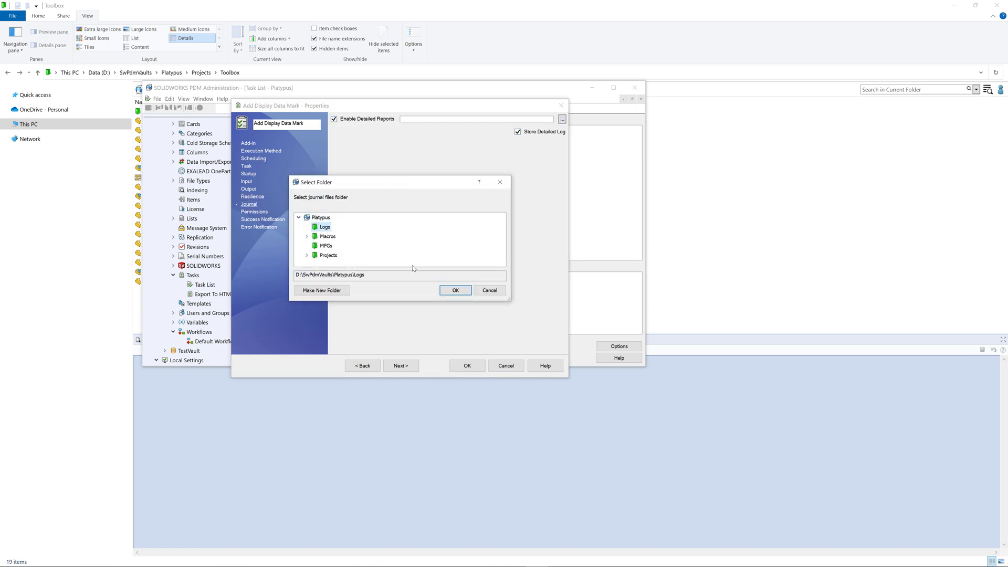
pyautogui.click(456, 290)
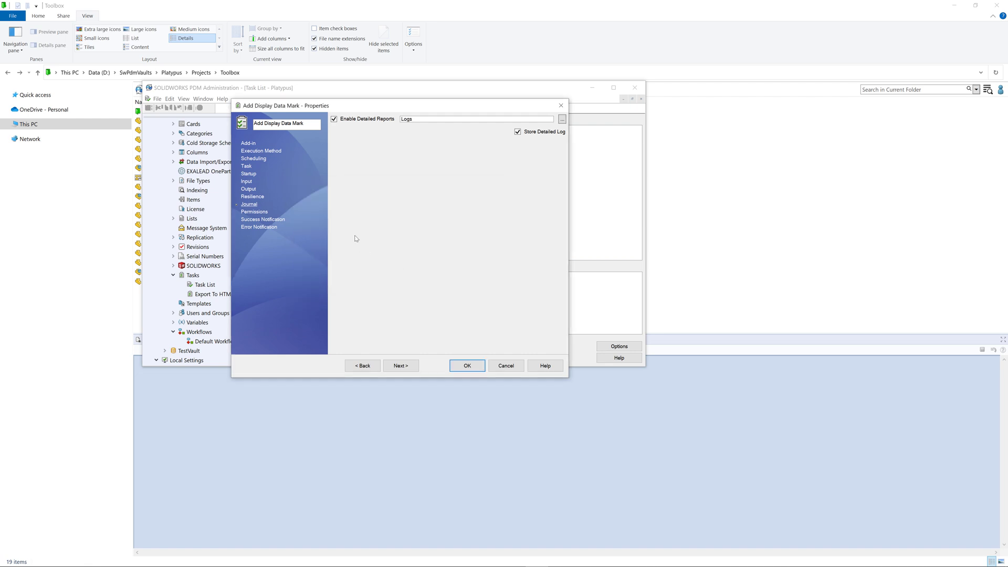
pyautogui.click(463, 364)
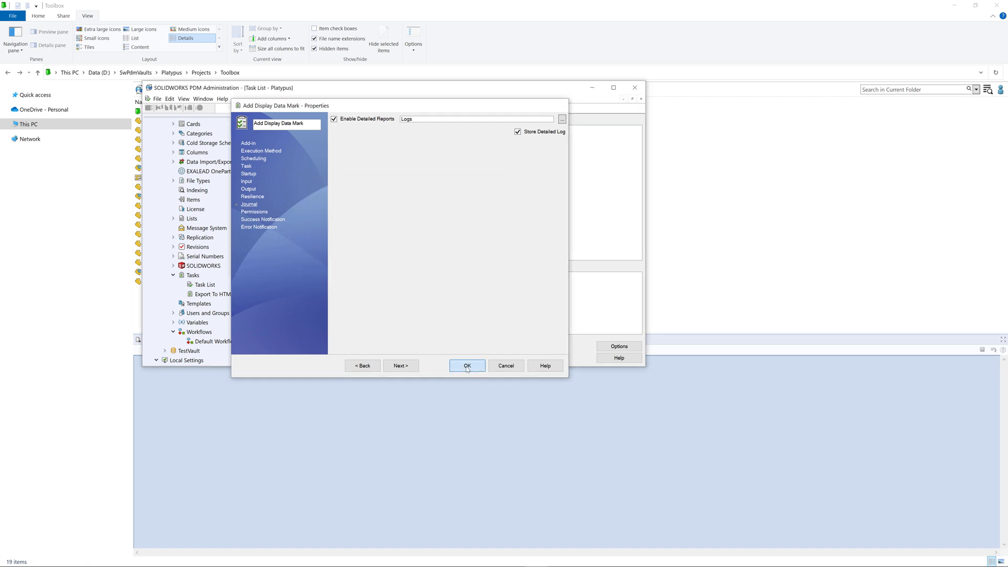
pyautogui.click(595, 92)
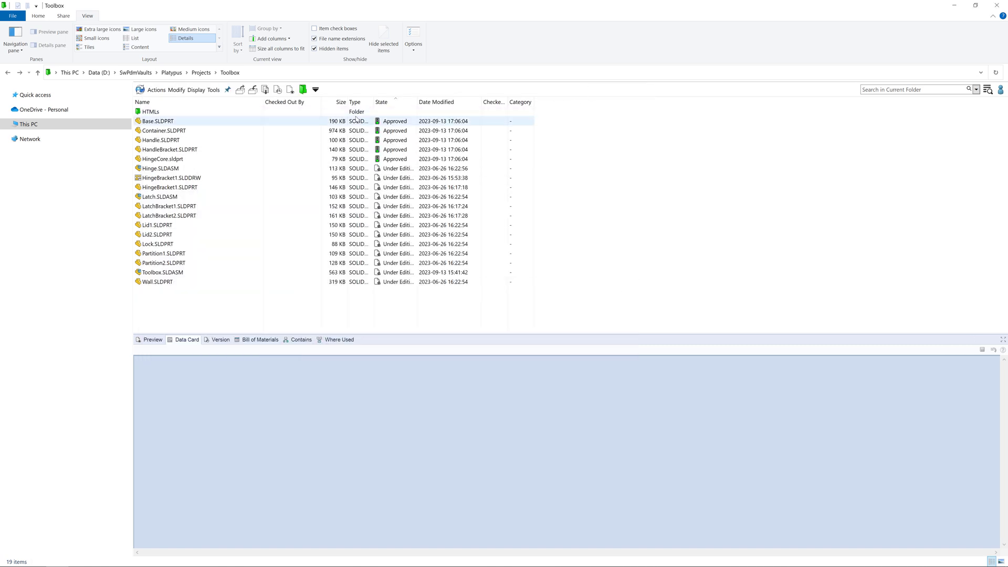
# Launch Add Display Data Mark on the parts from Base.SLDPRT through HingeCore.sldprt.
pyautogui.click(152, 122)
pyautogui.keyDown('ctrl'); pyautogui.click(158, 140); pyautogui.keyUp('ctrl')
pyautogui.keyDown('shift'); pyautogui.click(167, 160); pyautogui.keyUp('shift')
pyautogui.rightClick(167, 161)
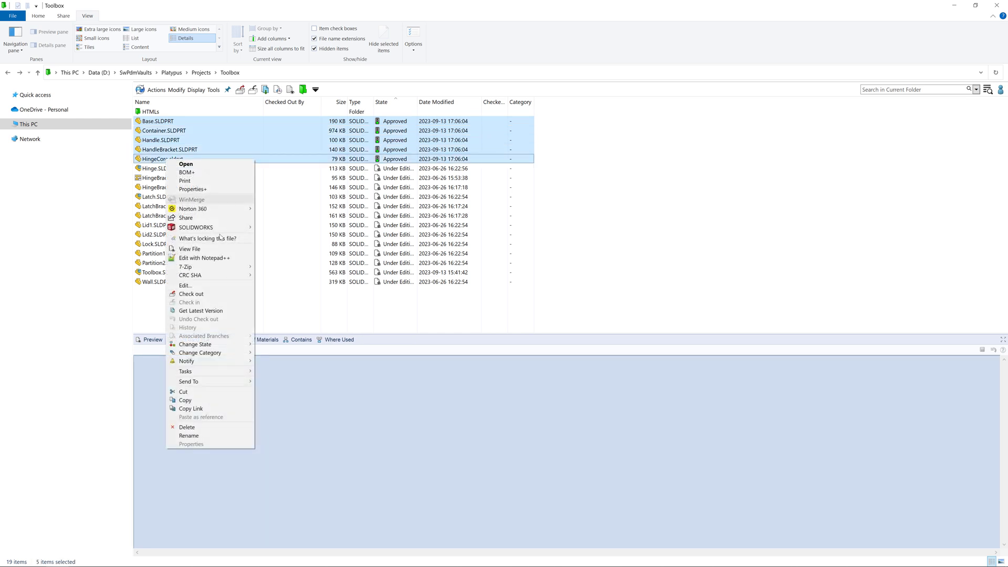
pyautogui.moveTo(247, 371)
pyautogui.moveTo(294, 372)
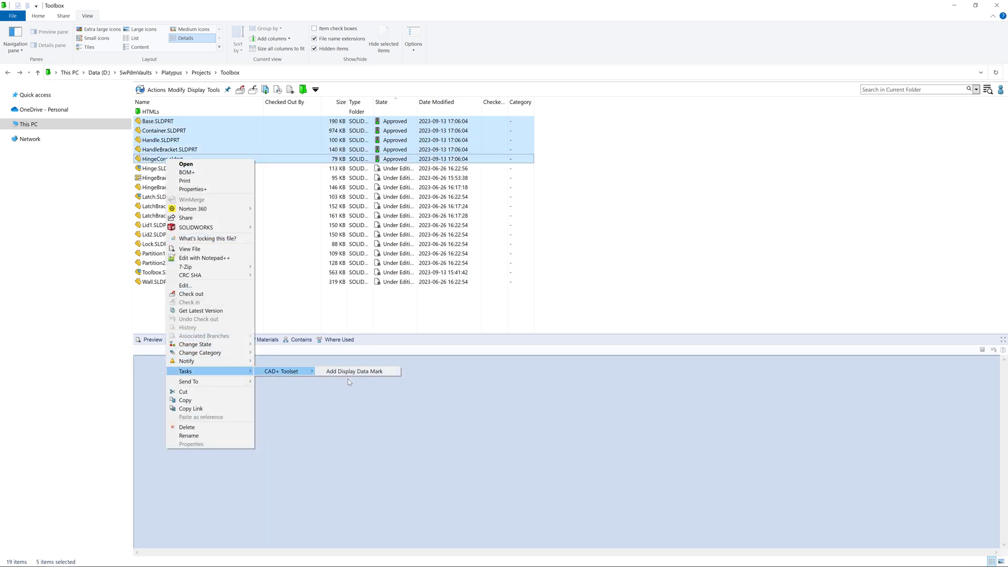
pyautogui.click(367, 370)
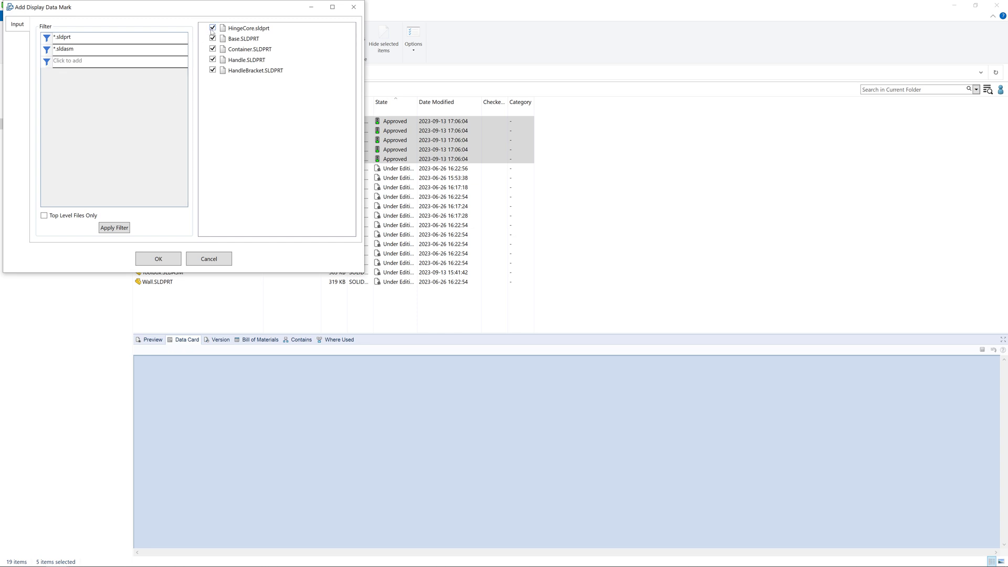
# Exclude HingeCore, Base, Handle and HandleBracket, running the task on Container.SLDPRT only.
pyautogui.click(212, 28)
pyautogui.click(213, 38)
pyautogui.click(213, 59)
pyautogui.click(213, 70)
pyautogui.click(170, 261)
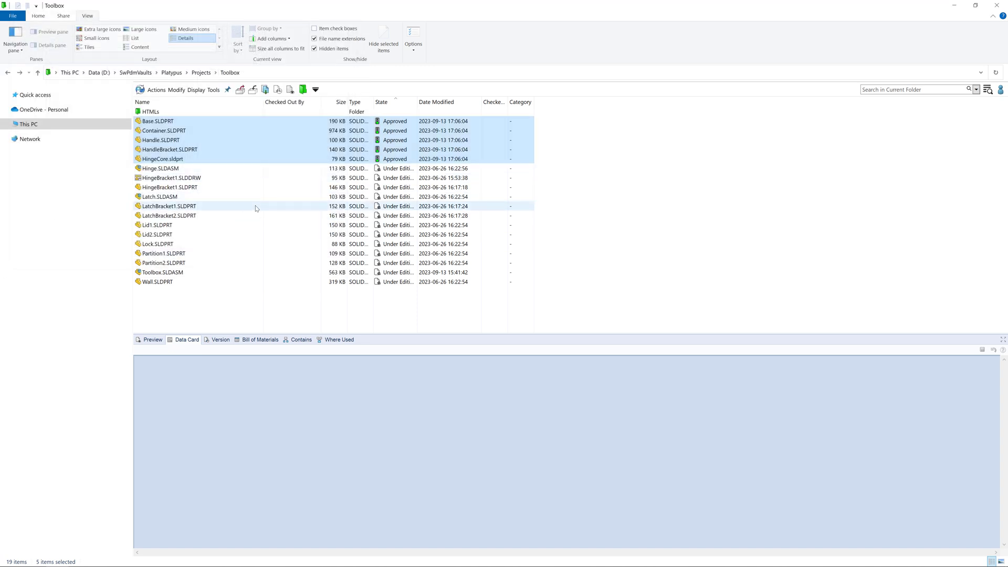
pyautogui.click(266, 295)
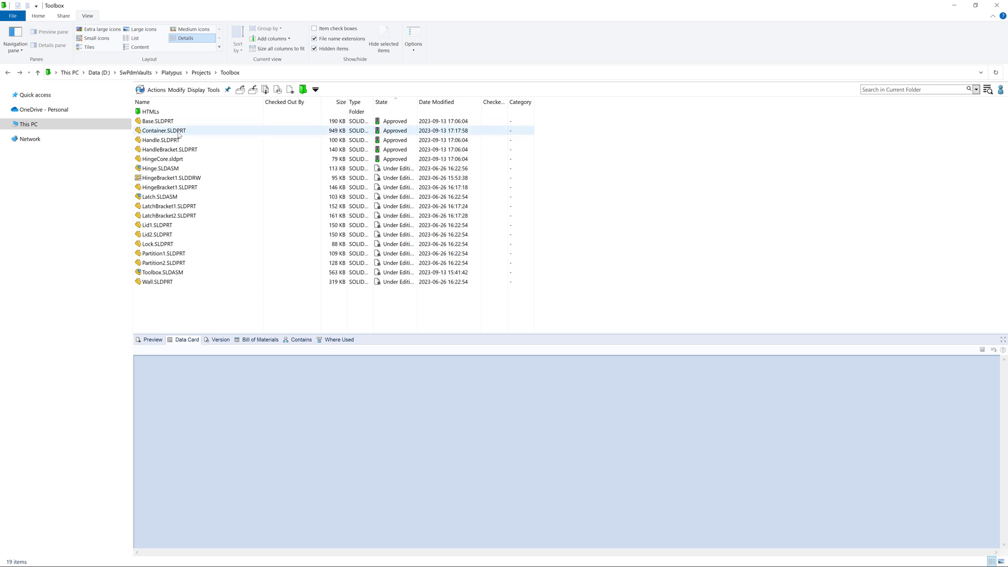
pyautogui.hotkey('alt', 'Tab')
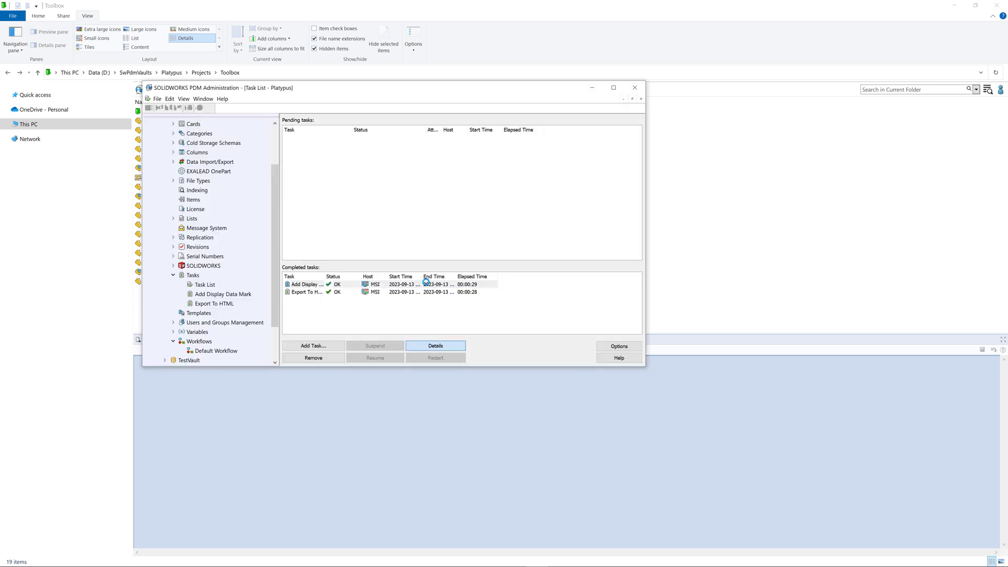
pyautogui.click(332, 135)
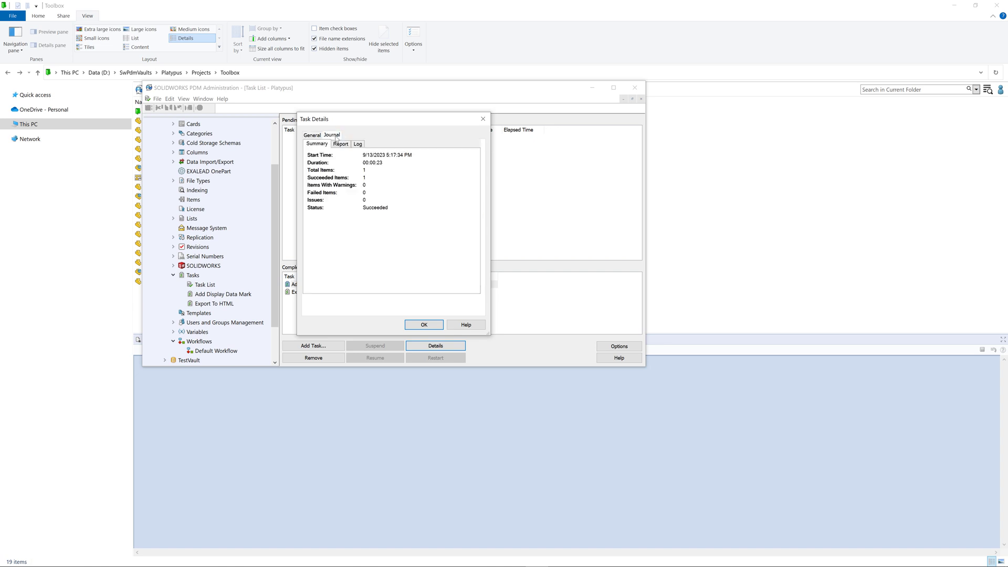
pyautogui.click(340, 144)
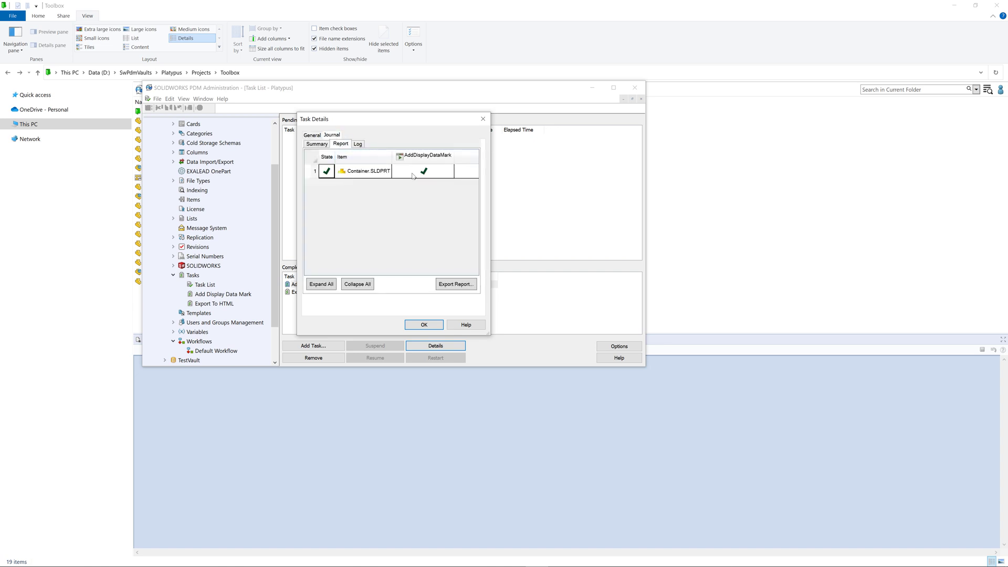
pyautogui.click(483, 118)
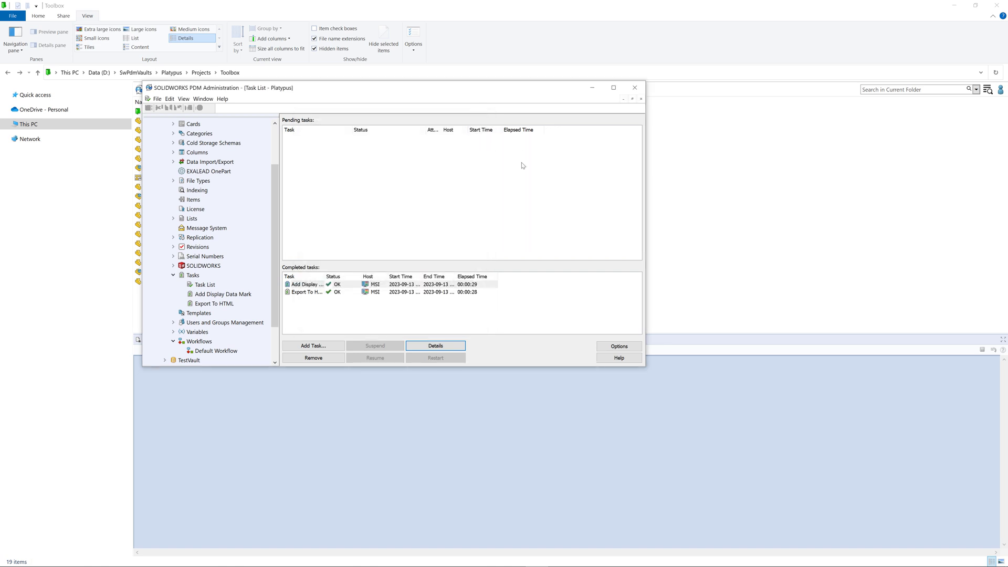
pyautogui.click(593, 88)
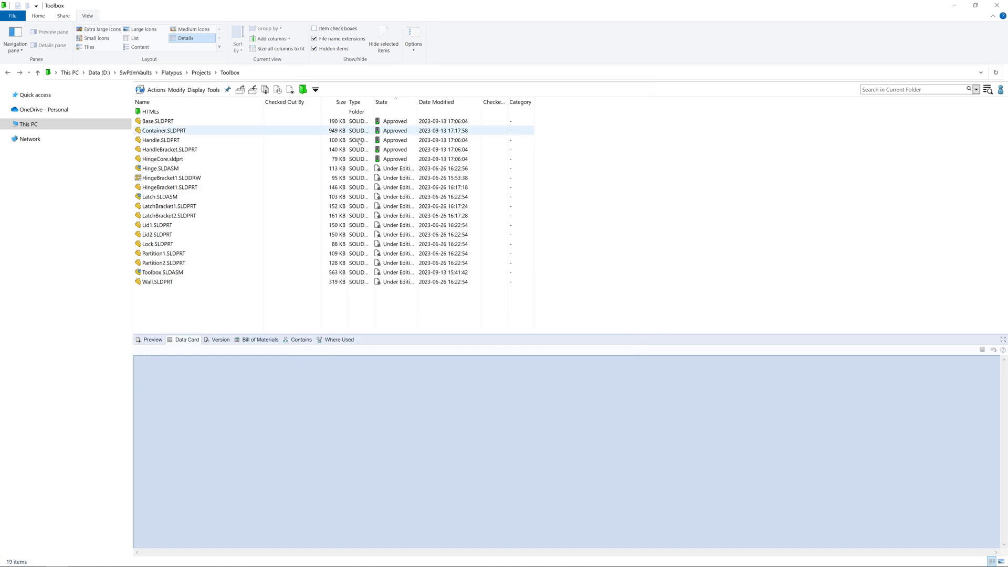
# Move Container.SLDPRT through the Request Change transition.
pyautogui.click(179, 132)
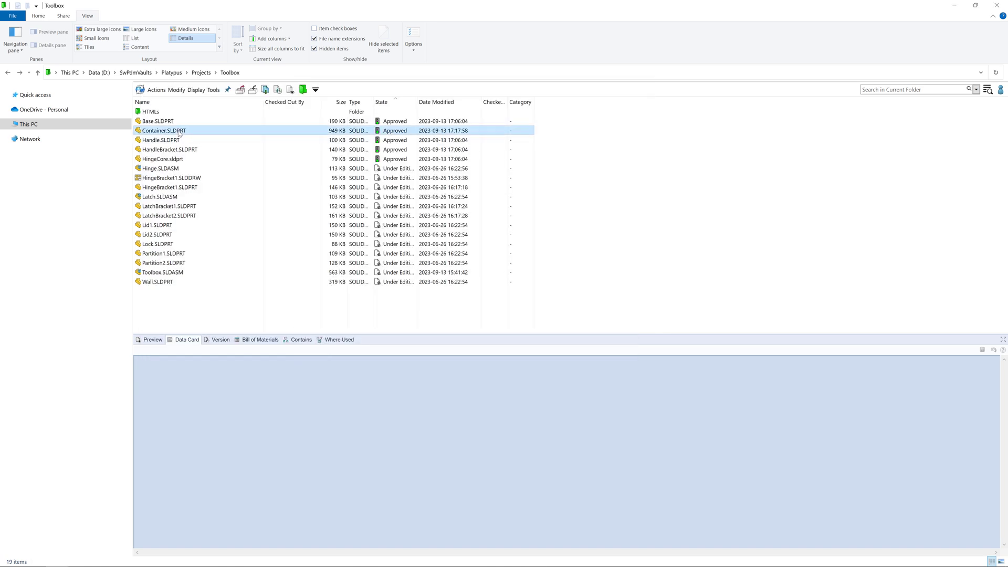
pyautogui.rightClick(179, 132)
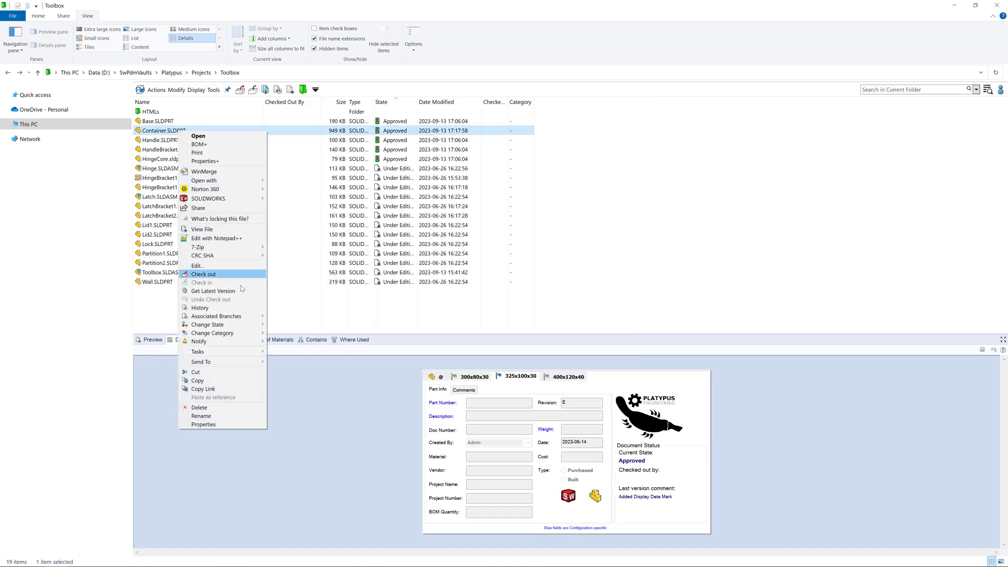
pyautogui.moveTo(221, 325)
pyautogui.click(315, 324)
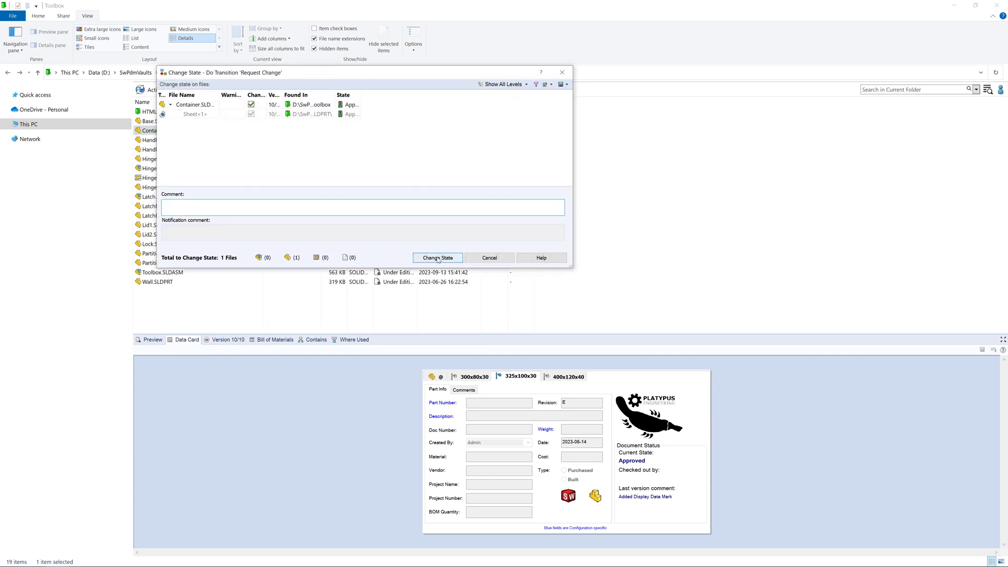
pyautogui.click(438, 258)
# Submit the change on Container.SLDPRT for approval.
pyautogui.rightClick(174, 133)
pyautogui.moveTo(233, 329)
pyautogui.click(315, 325)
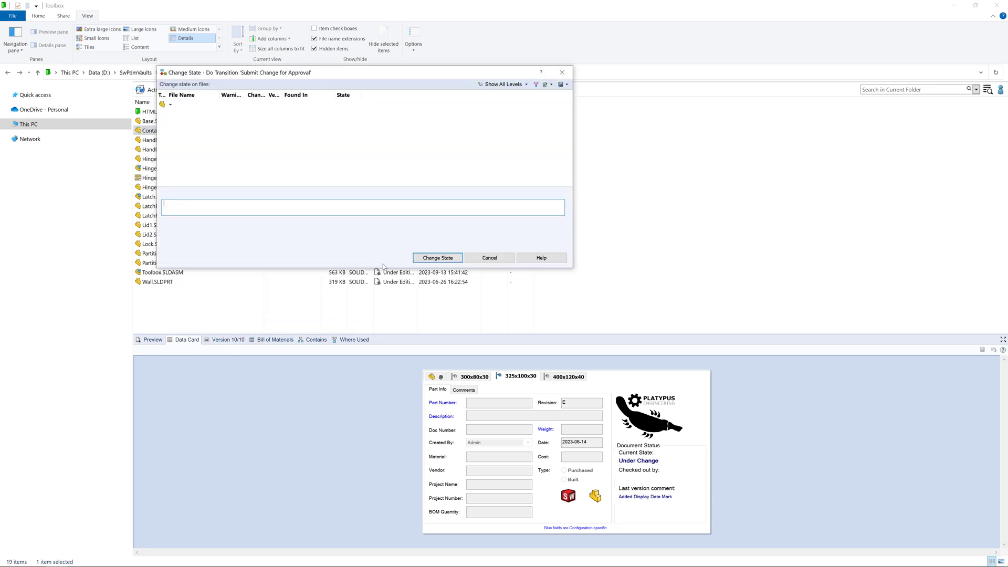
pyautogui.click(438, 258)
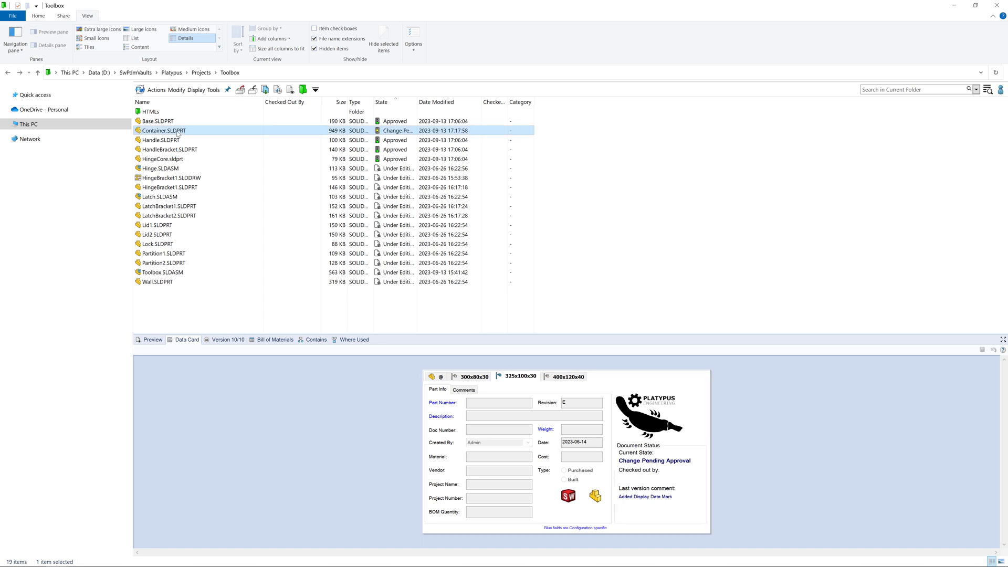
# Approve the change so Container.SLDPRT returns to Approved at revision F.
pyautogui.rightClick(177, 132)
pyautogui.moveTo(231, 325)
pyautogui.click(292, 326)
pyautogui.click(438, 259)
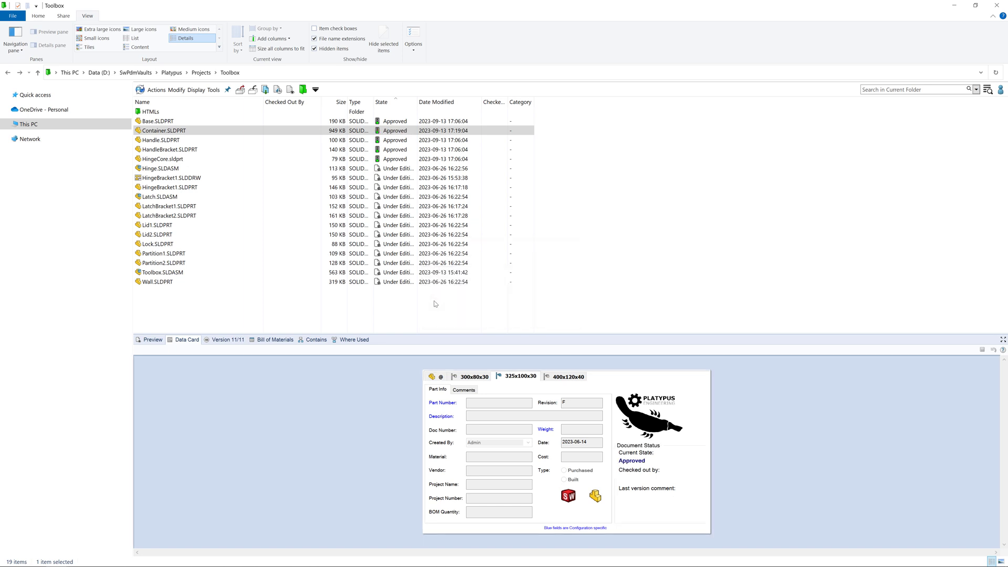
# Open Container-11.html from the vault's HTMLs folder in Google Chrome.
pyautogui.click(168, 112)
pyautogui.doubleClick(168, 113)
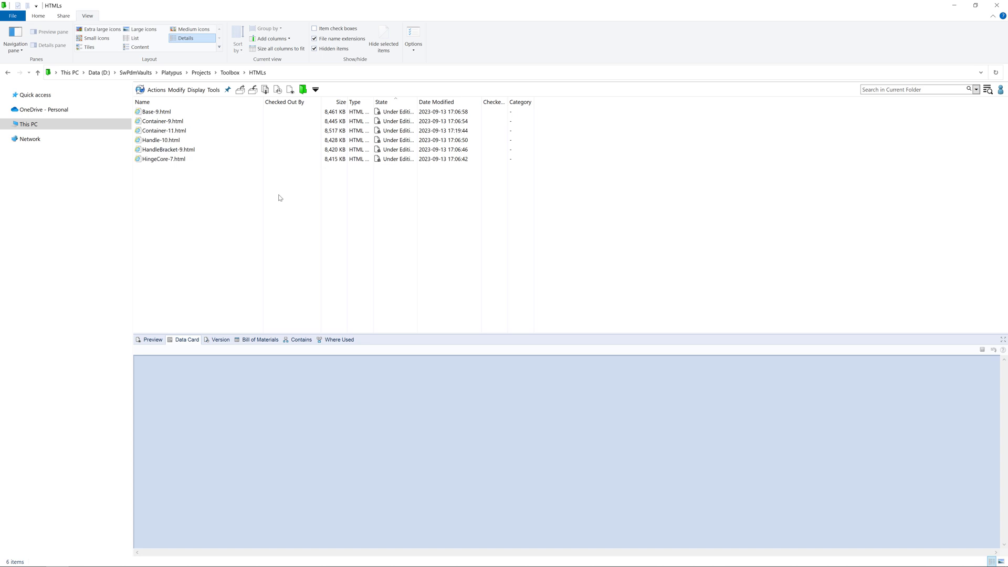
pyautogui.click(182, 133)
pyautogui.rightClick(182, 134)
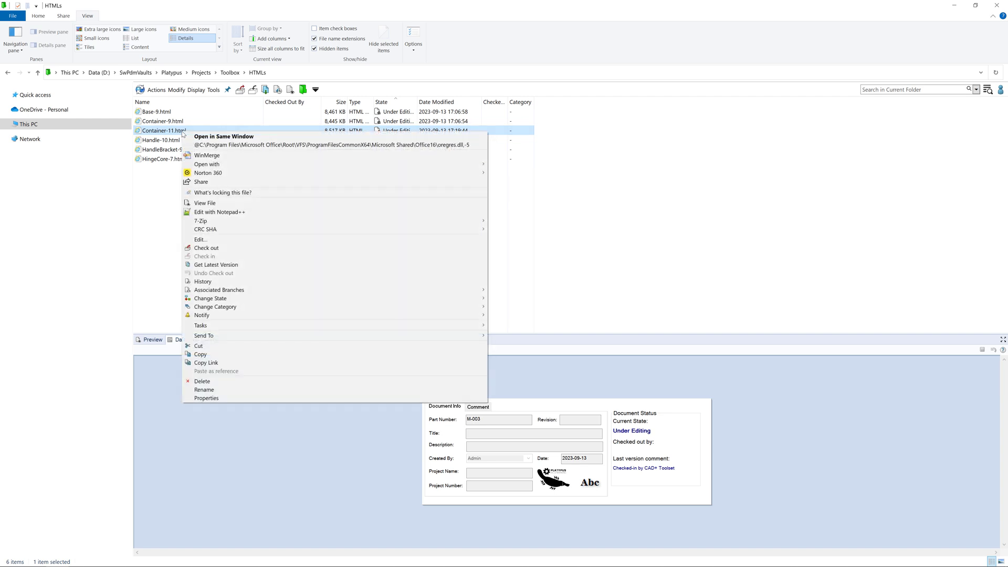
pyautogui.moveTo(414, 165)
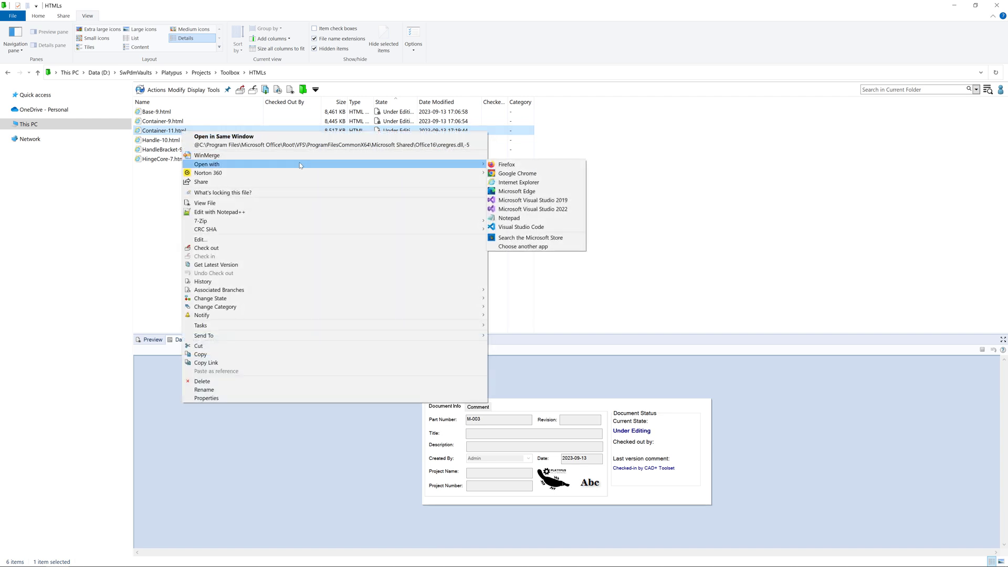
pyautogui.click(499, 174)
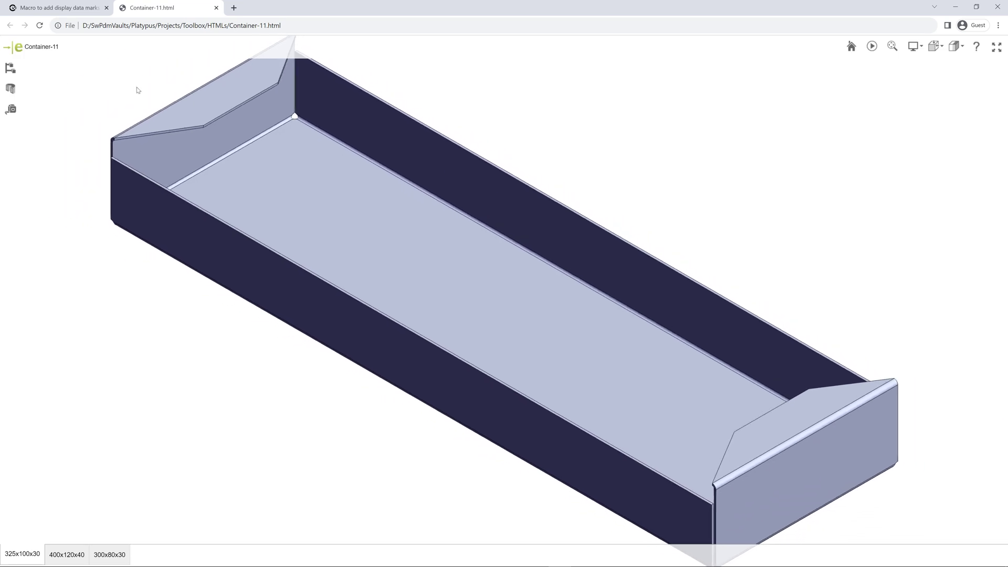
# Preview Container-11's 400x120x40, 300x80x30 and 325x100x30 configurations, then minimize Chrome.
pyautogui.click(10, 70)
pyautogui.click(66, 105)
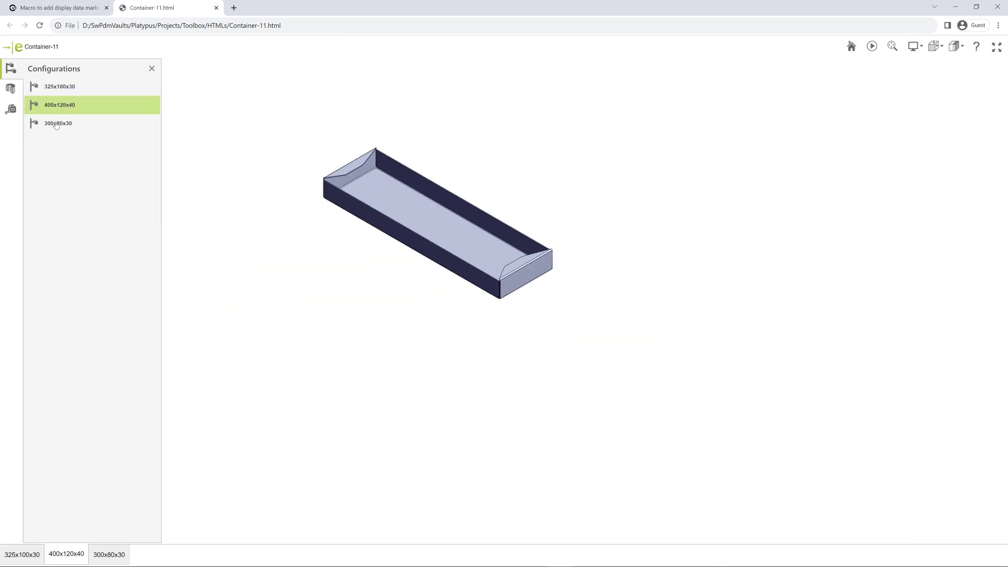
pyautogui.click(56, 124)
pyautogui.click(58, 92)
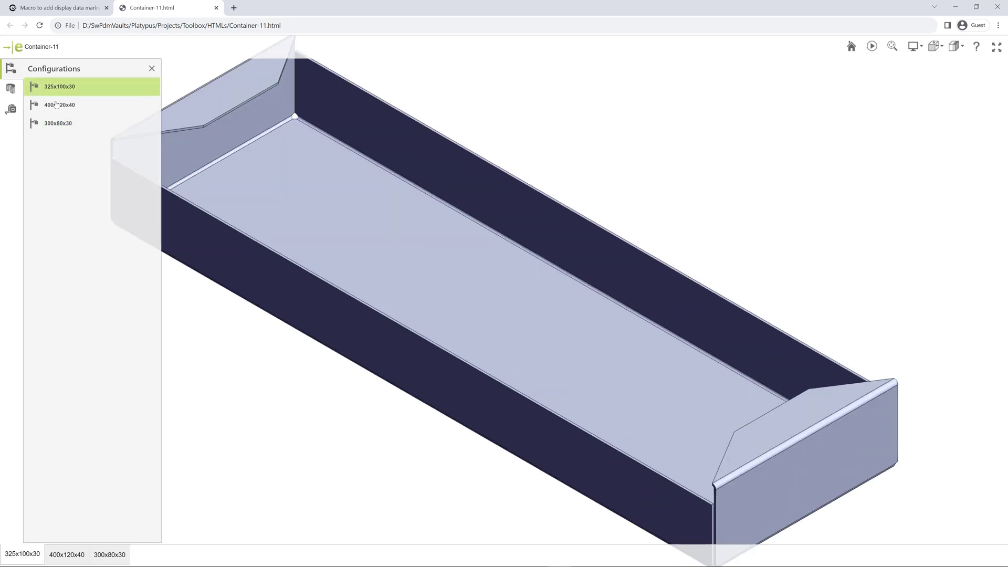
pyautogui.click(57, 106)
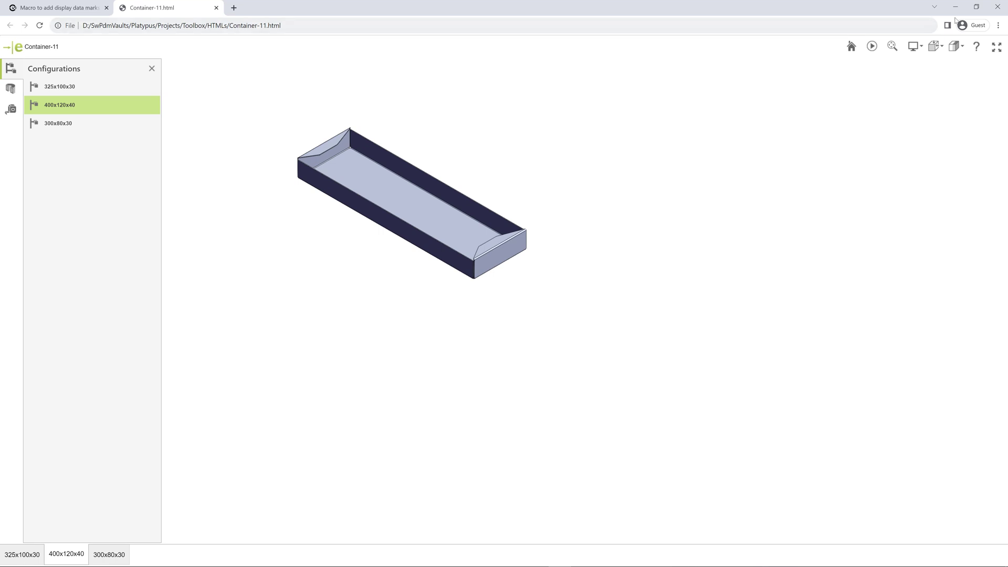
pyautogui.click(956, 7)
pyautogui.click(520, 212)
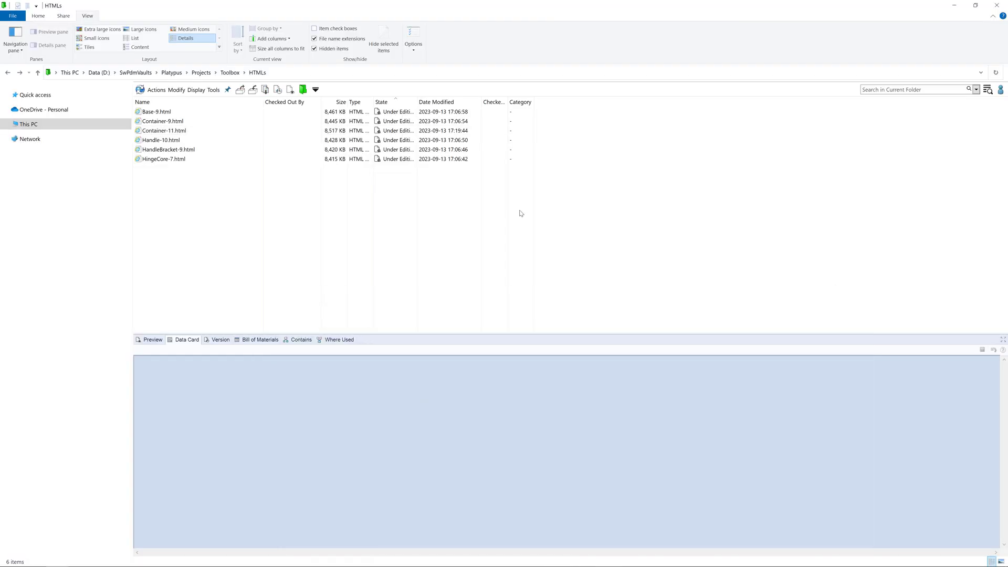
# Go back up to Projects and open the Microphone project folder.
pyautogui.click(202, 73)
pyautogui.click(168, 122)
pyautogui.doubleClick(168, 124)
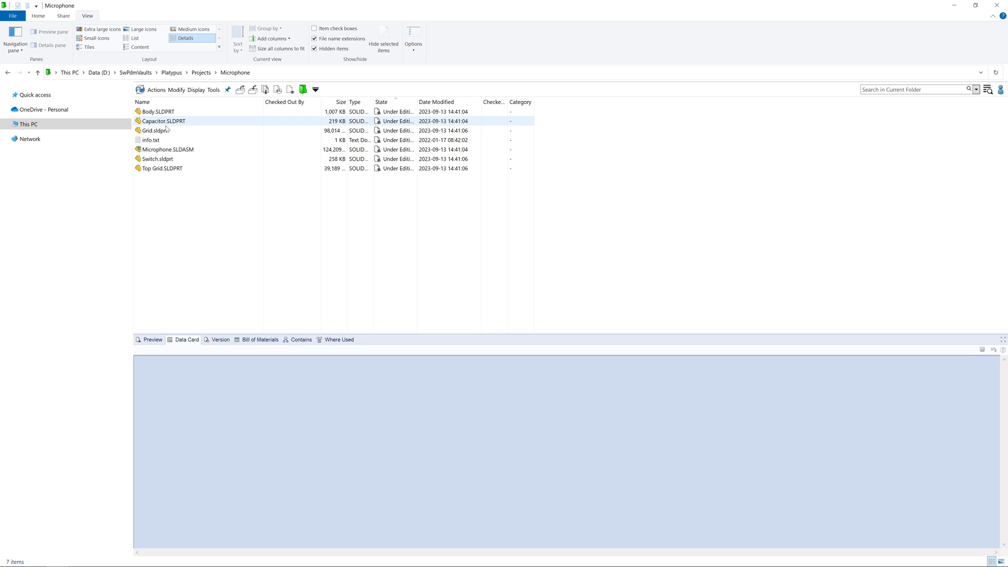
pyautogui.click(171, 152)
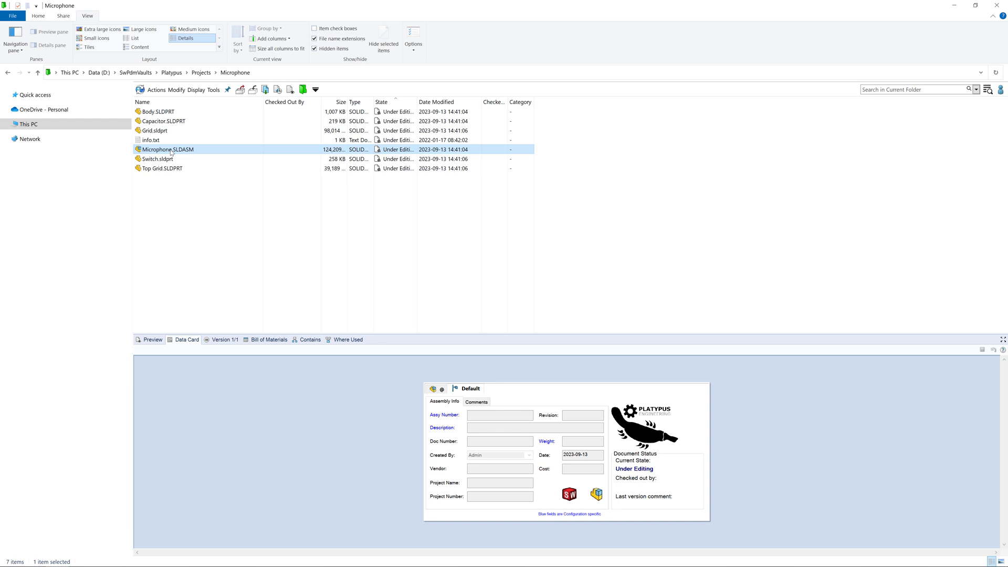
pyautogui.rightClick(170, 152)
pyautogui.click(197, 180)
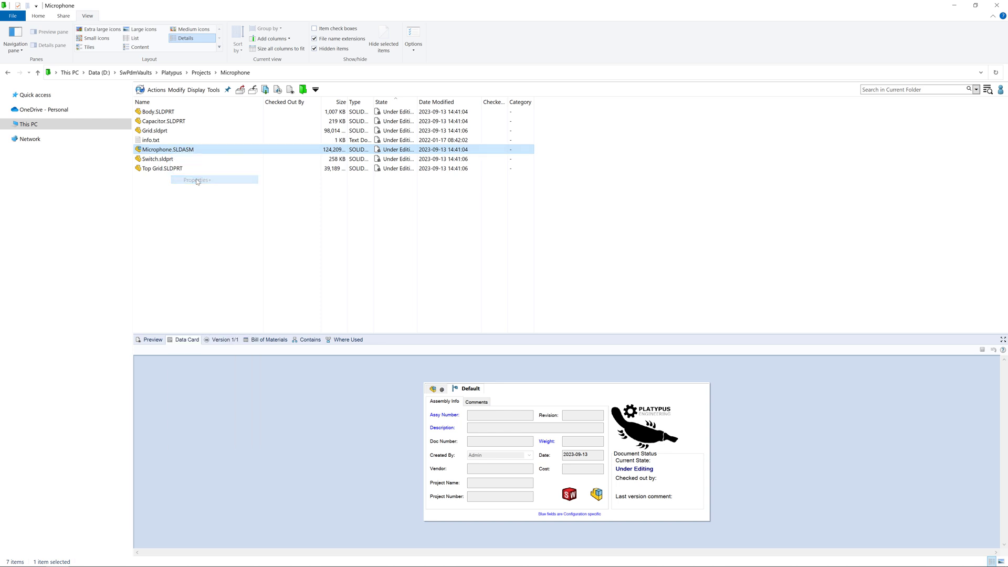
pyautogui.click(191, 111)
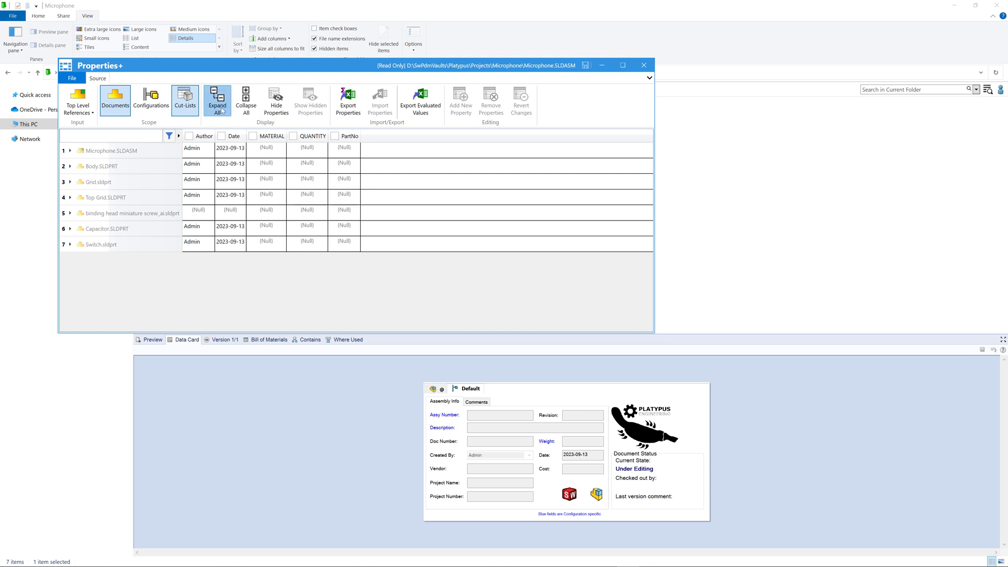
pyautogui.click(222, 110)
pyautogui.scroll(-2, 396, 209)
pyautogui.scroll(-6, 396, 209)
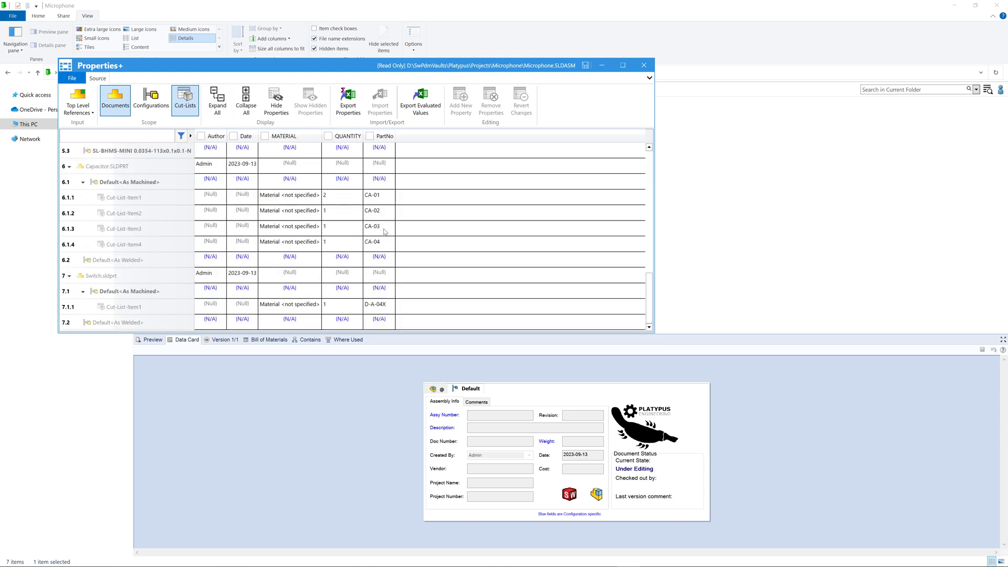
pyautogui.click(644, 66)
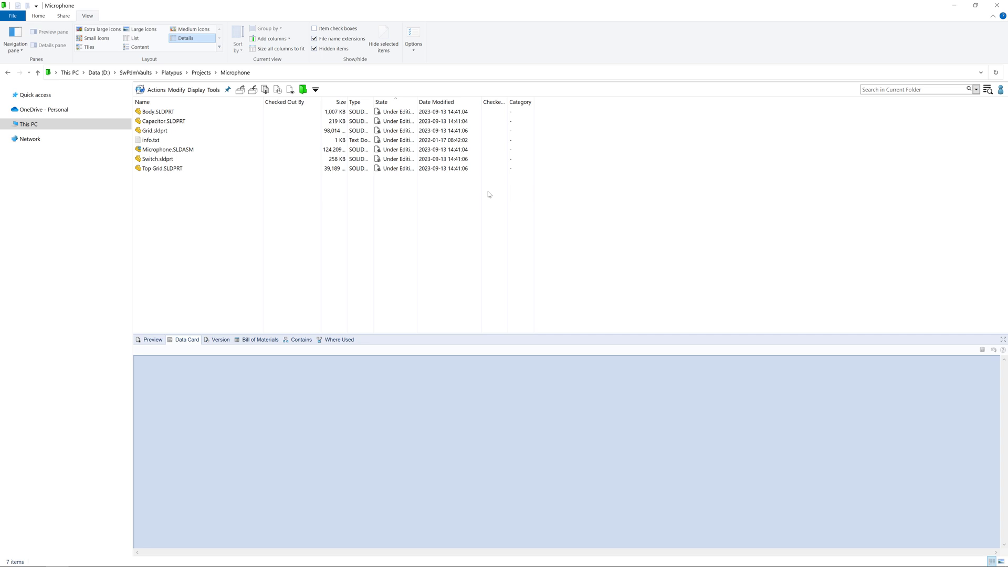
# Create a new CAD+ Toolset Batch+ task named 'Export Bodies'.
pyautogui.rightClick(284, 350)
pyautogui.click(301, 355)
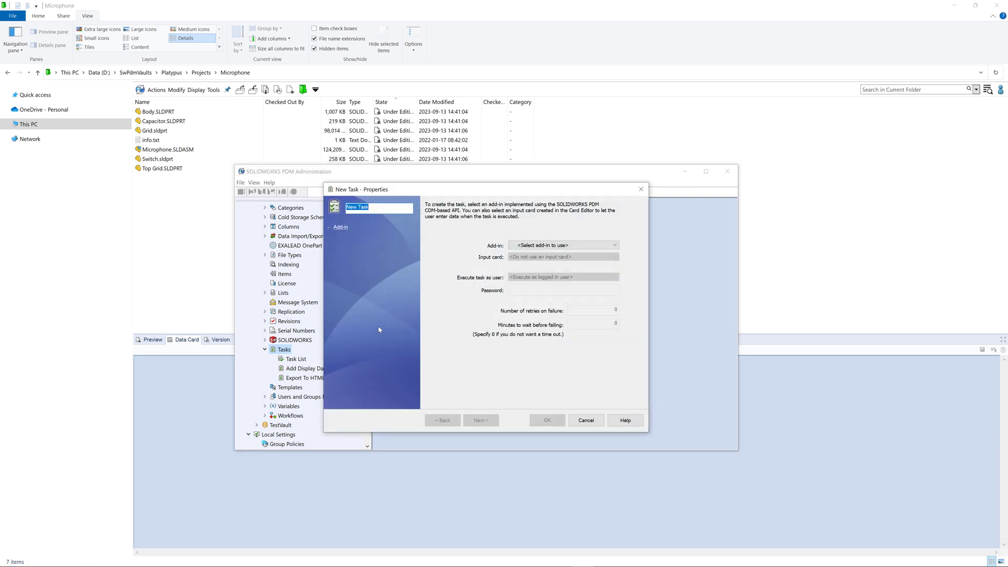
pyautogui.click(523, 245)
pyautogui.click(525, 261)
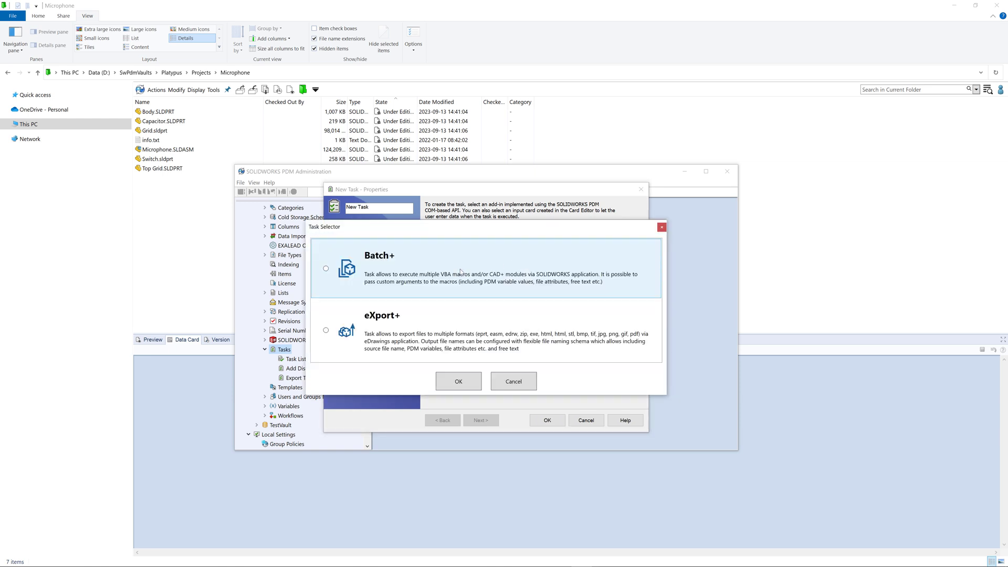
pyautogui.click(470, 380)
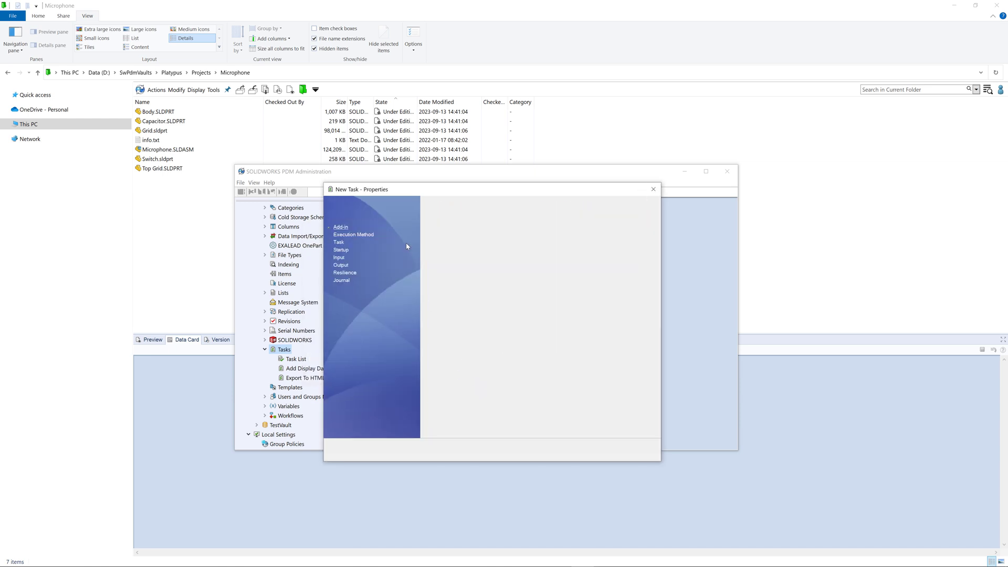
pyautogui.write('E')
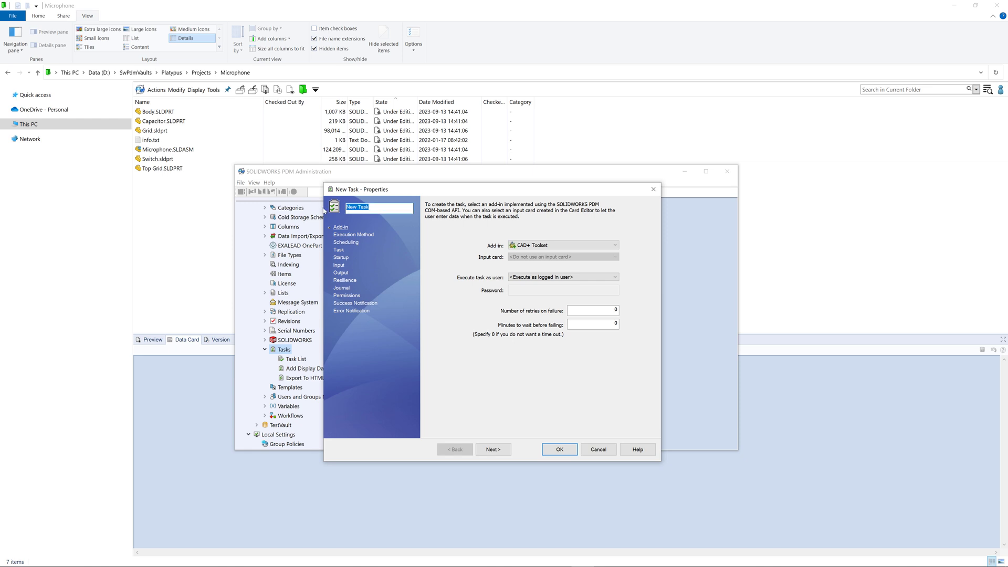
pyautogui.write('xport Bodies')
# Run the task on the MSI computer and give it a context menu command.
pyautogui.click(354, 235)
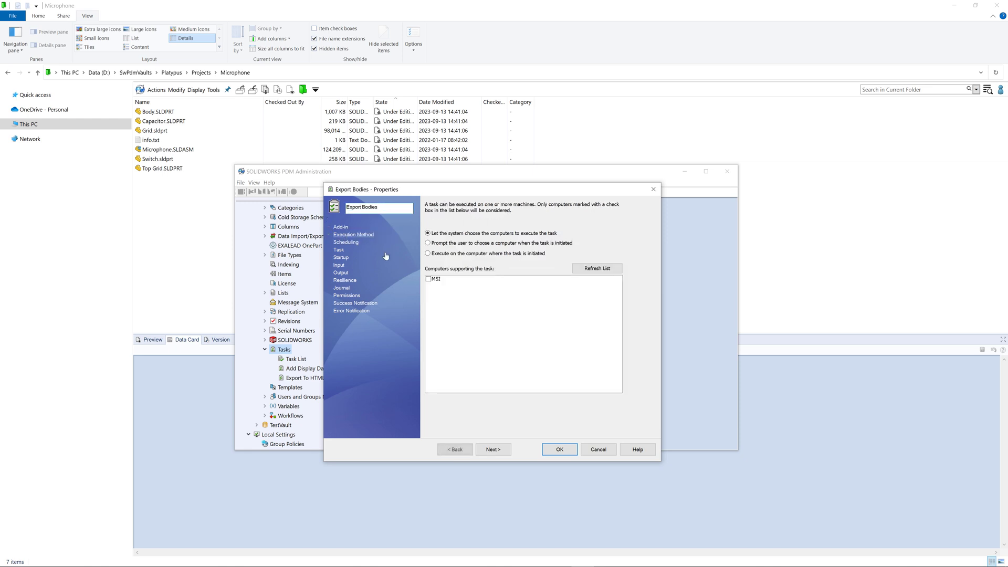
pyautogui.click(428, 279)
pyautogui.click(340, 250)
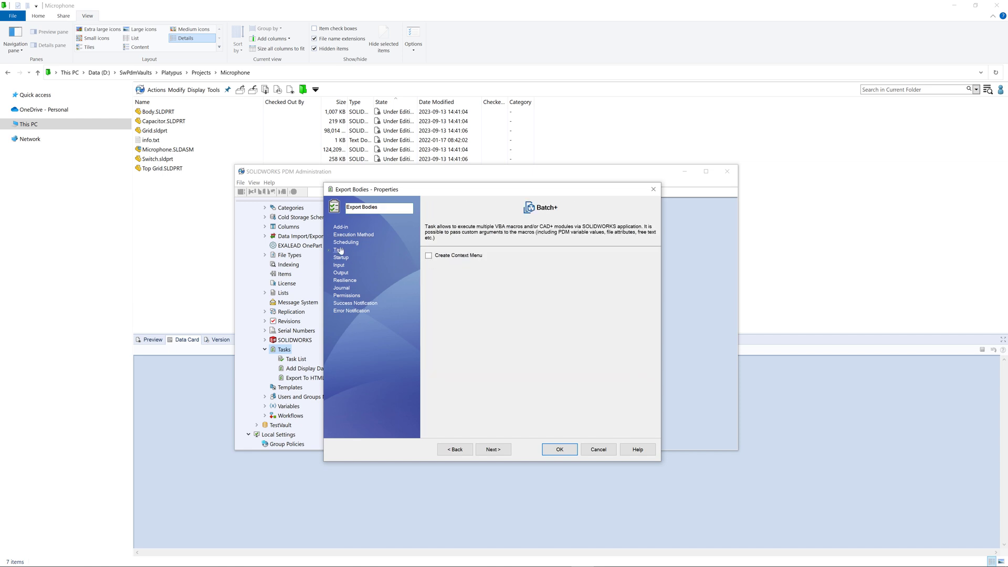
pyautogui.click(428, 256)
# Start the task with SOLIDWORKS 2022, opening input files read-only.
pyautogui.click(342, 259)
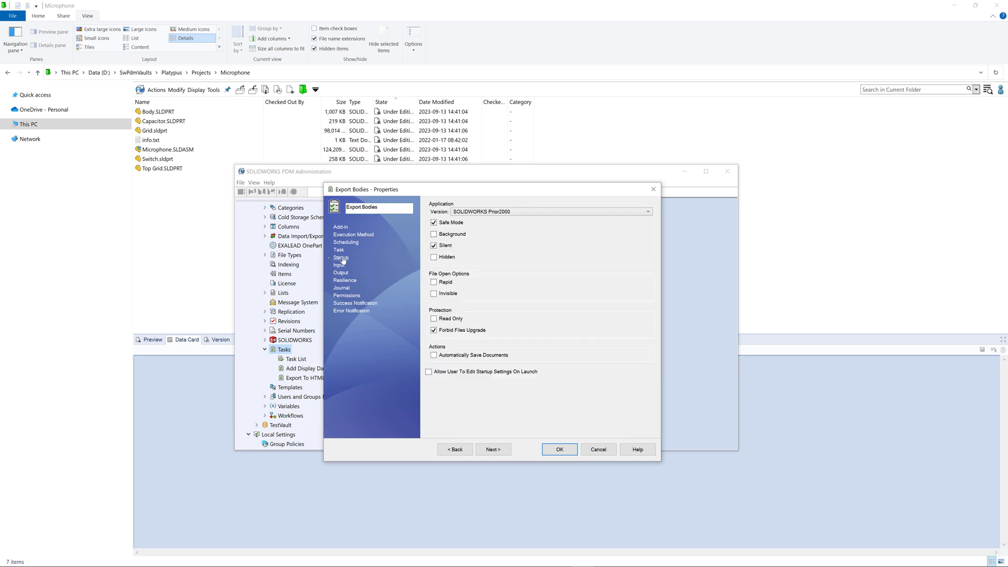
pyautogui.click(534, 210)
pyautogui.scroll(-1, 634, 315)
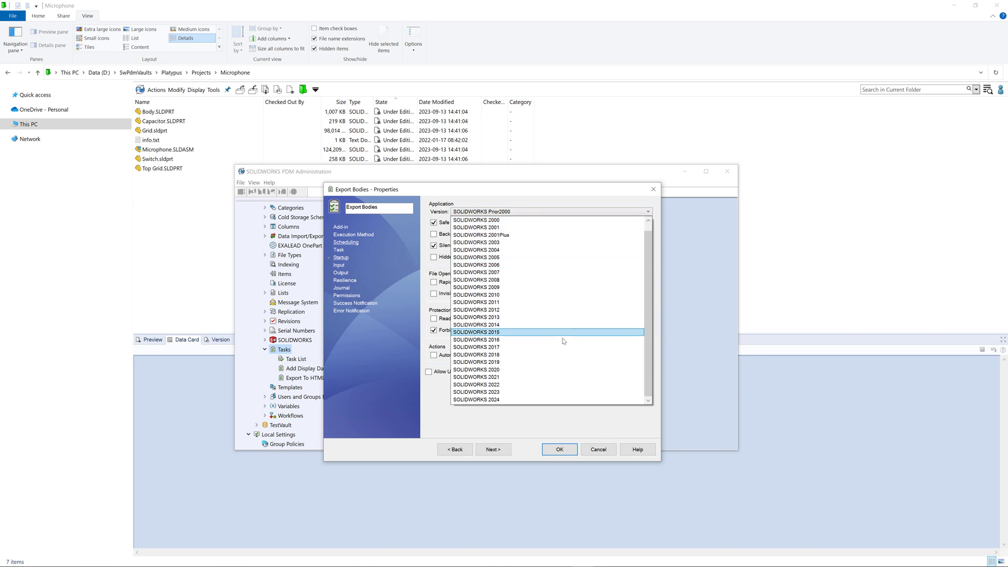
pyautogui.click(504, 385)
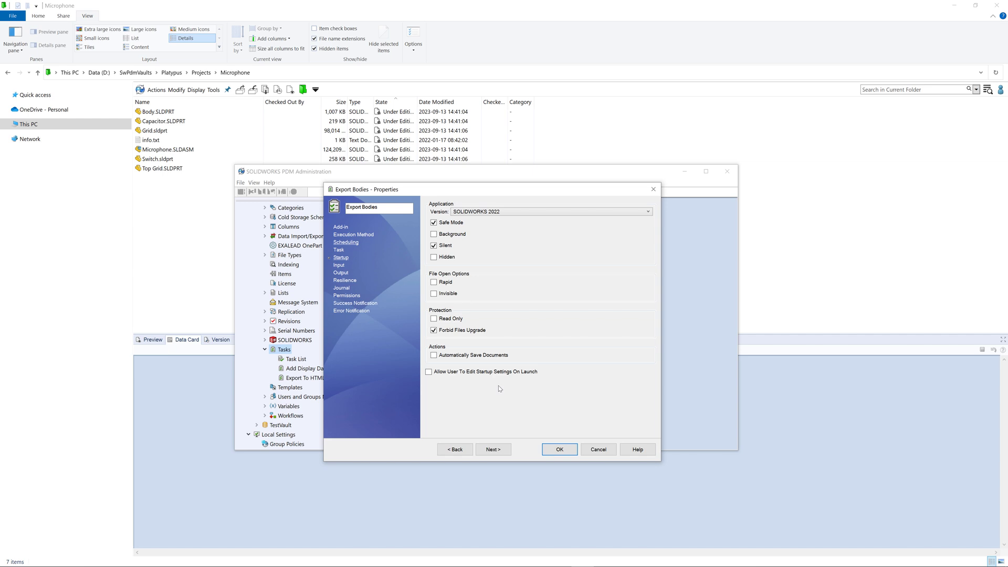
pyautogui.click(440, 318)
pyautogui.click(339, 266)
# Set the Export Bodies input filter to *.sldprt and open the macro file picker.
pyautogui.click(496, 248)
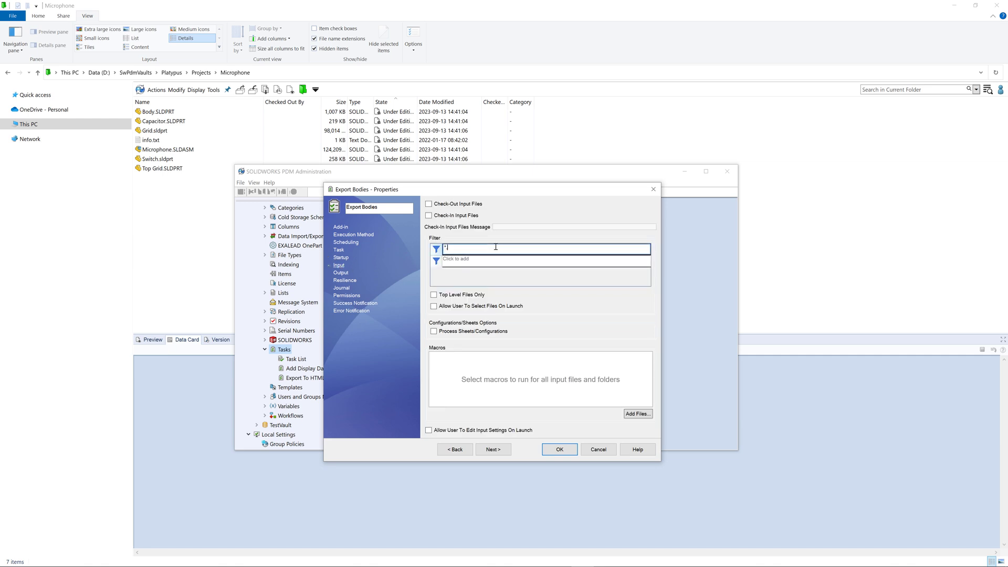
pyautogui.write('sldprt')
pyautogui.click(500, 260)
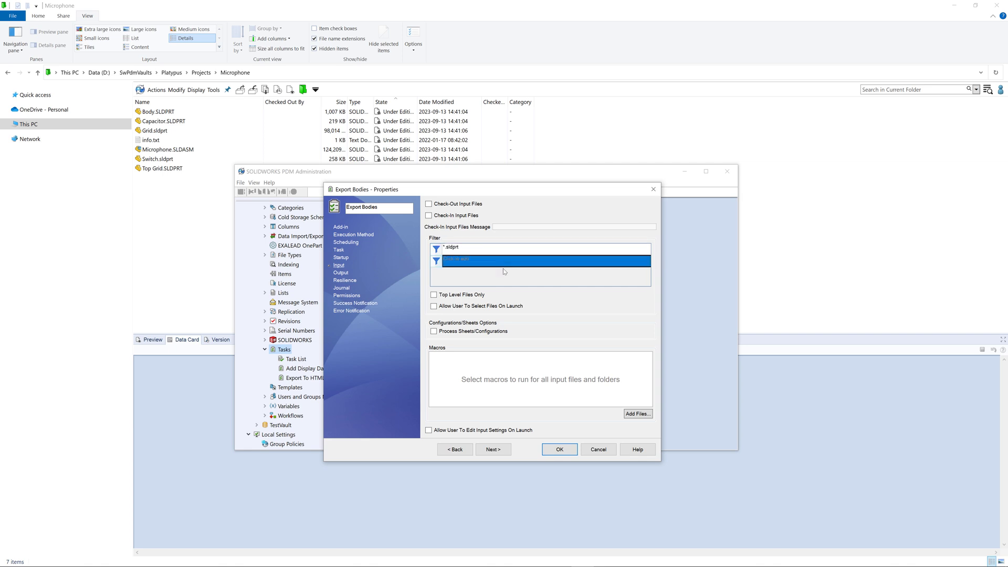
pyautogui.click(637, 415)
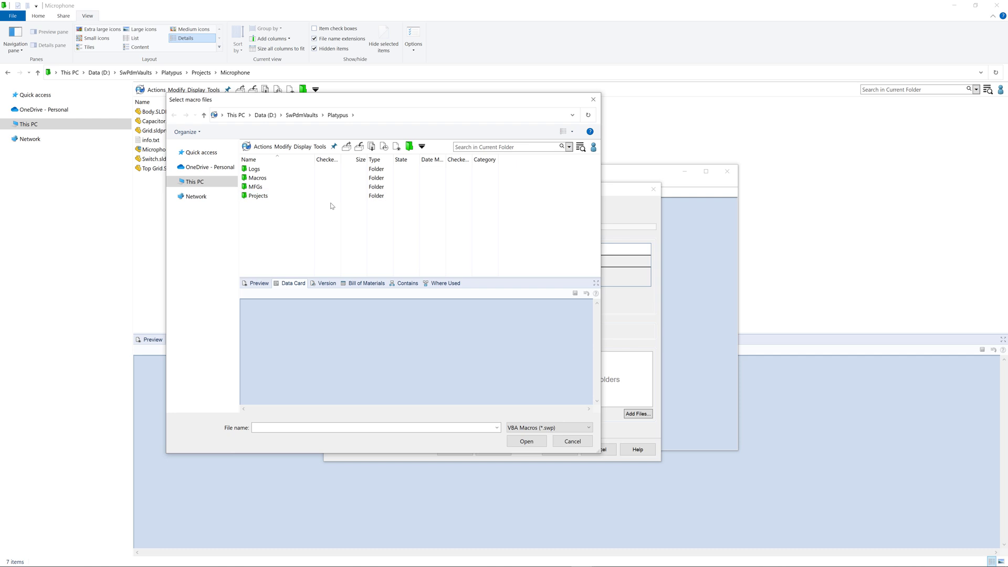
# Add the xCAD macro Macros\ExportBodies\ExportBodies.dll to the task.
pyautogui.click(257, 179)
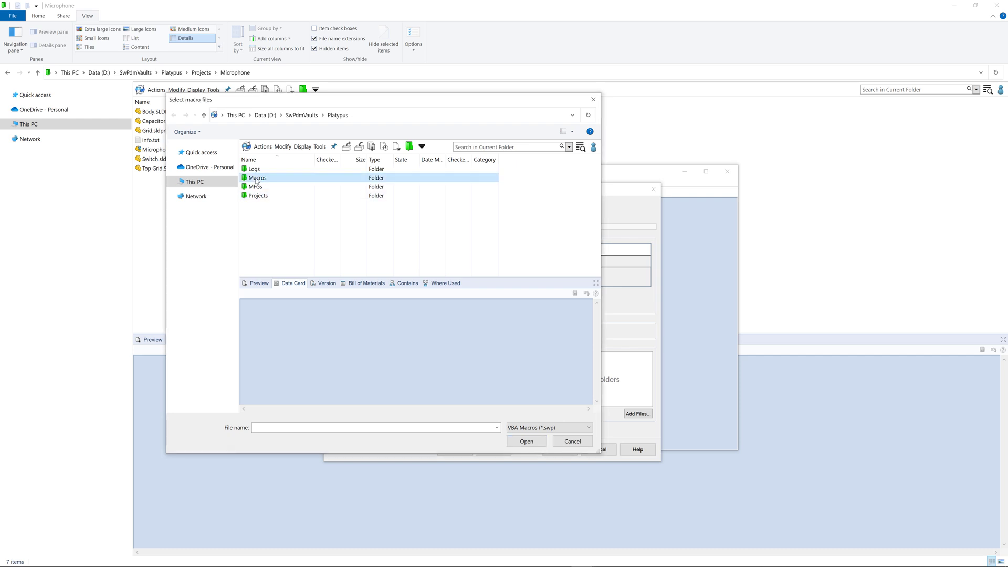
pyautogui.doubleClick(257, 179)
pyautogui.click(265, 170)
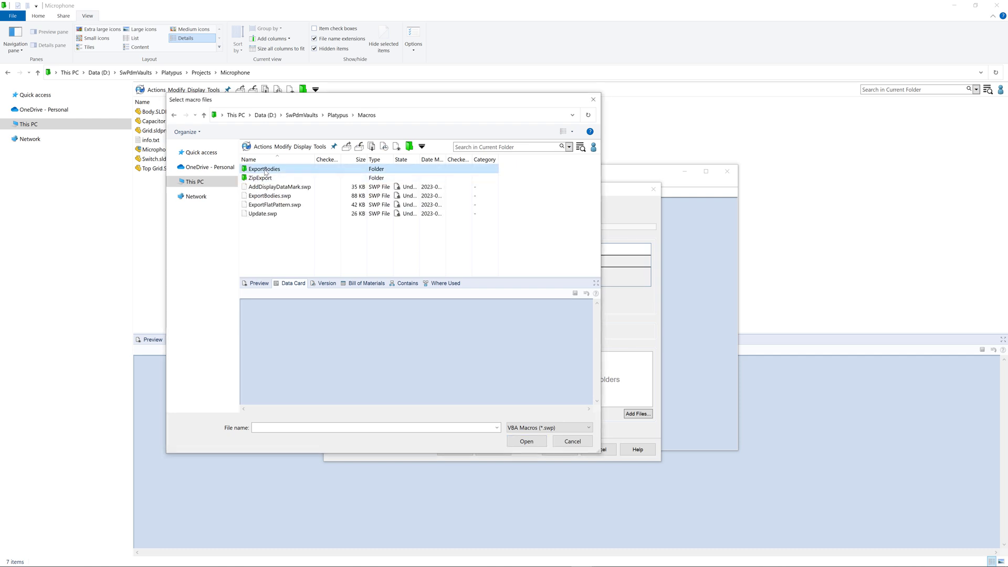
pyautogui.doubleClick(265, 172)
pyautogui.click(538, 430)
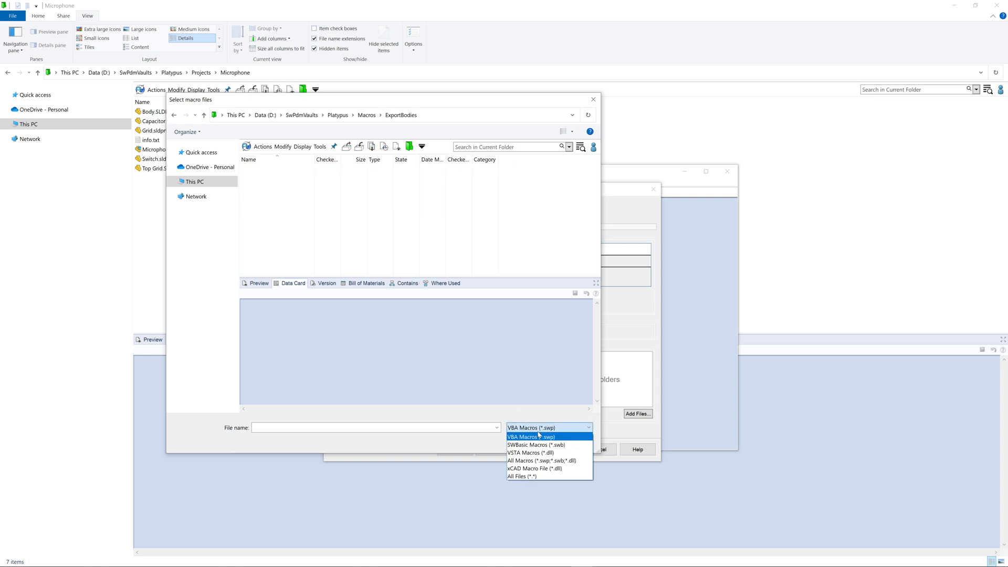
pyautogui.click(537, 469)
pyautogui.click(272, 170)
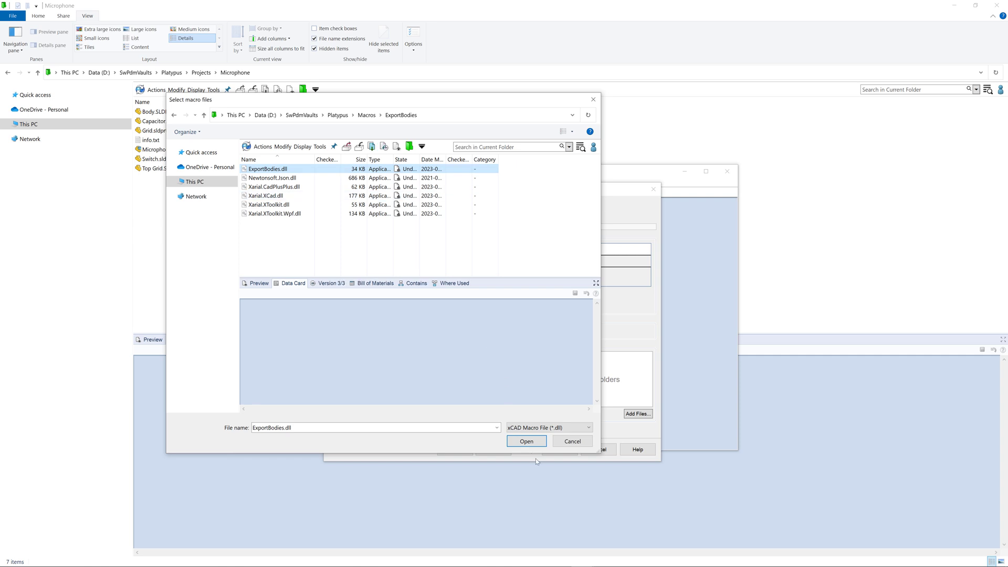
pyautogui.click(531, 444)
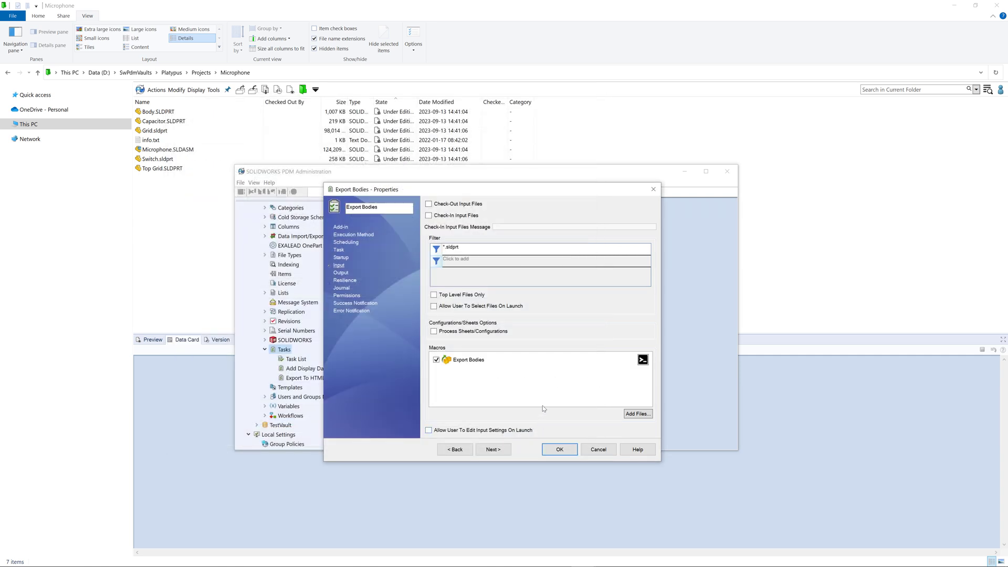
# Start a first macro argument and show its file placeholders.
pyautogui.click(643, 360)
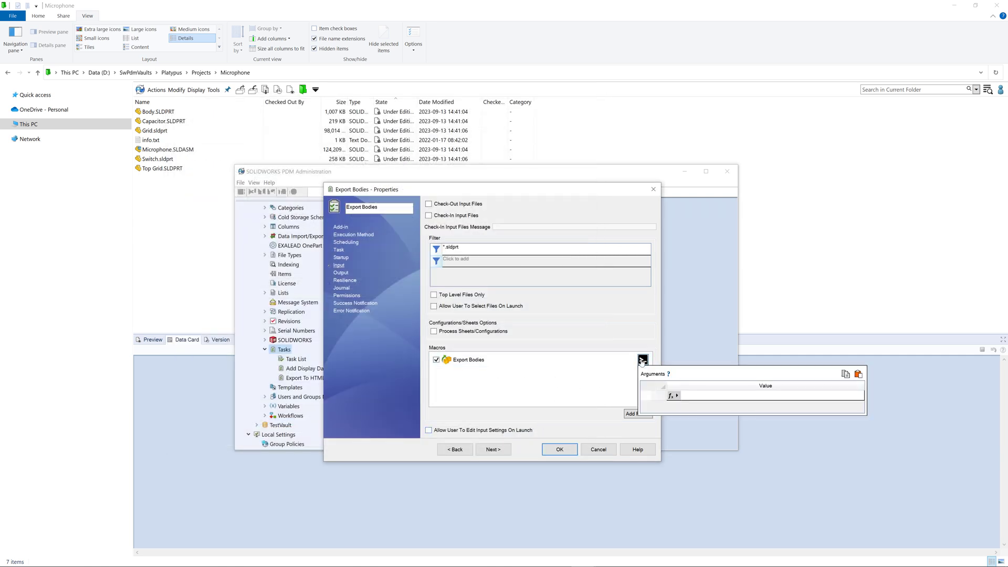
pyautogui.click(701, 395)
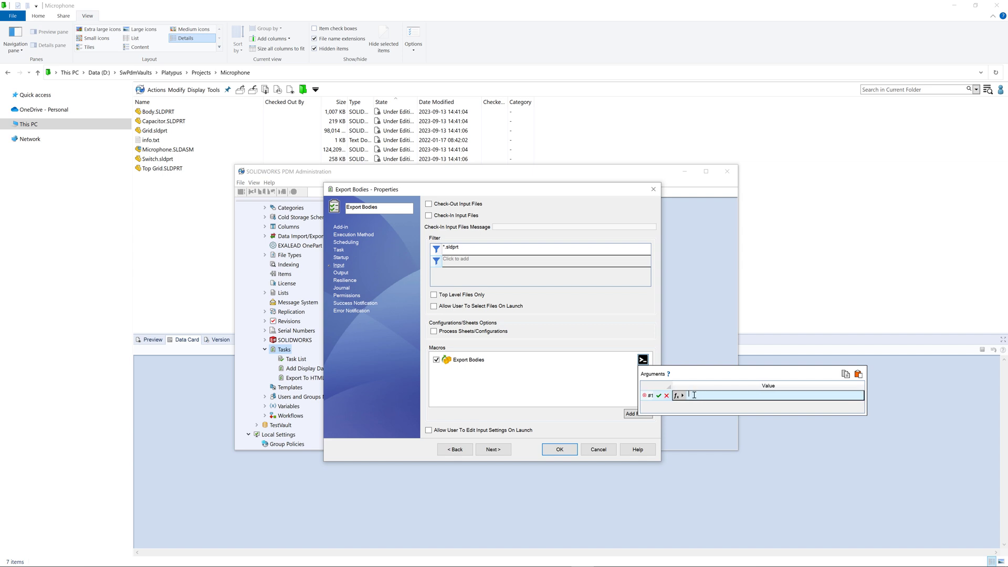
pyautogui.click(683, 397)
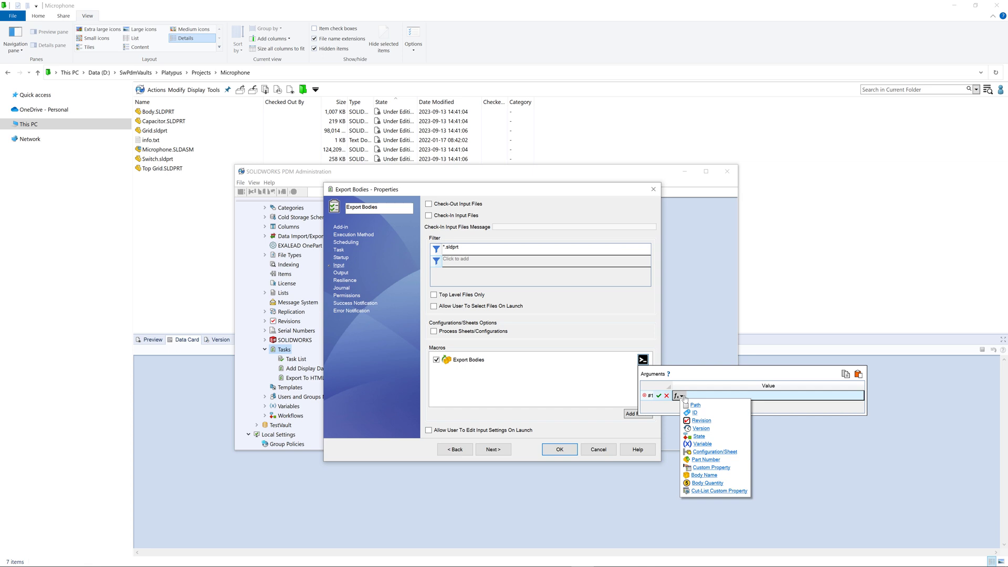
# Start argument #1 with the File Name token (no extension) and the Cut-List Custom Property PartNo.
pyautogui.click(695, 406)
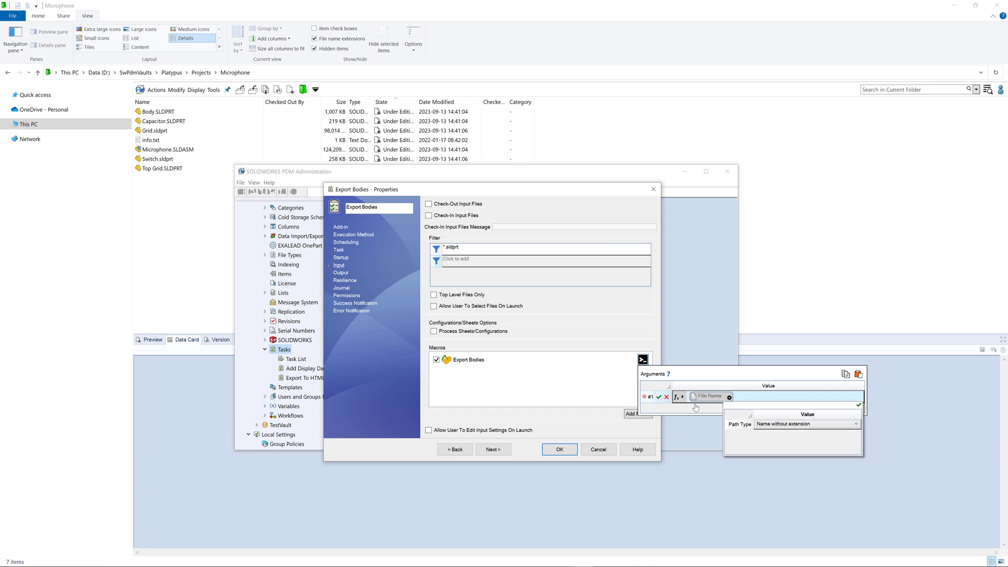
pyautogui.click(798, 426)
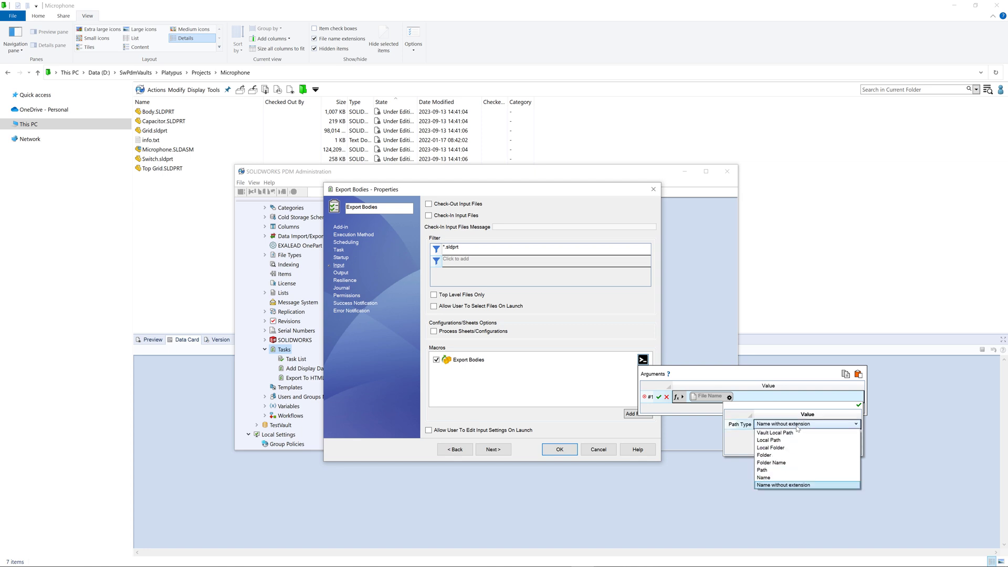
pyautogui.click(798, 426)
pyautogui.click(859, 405)
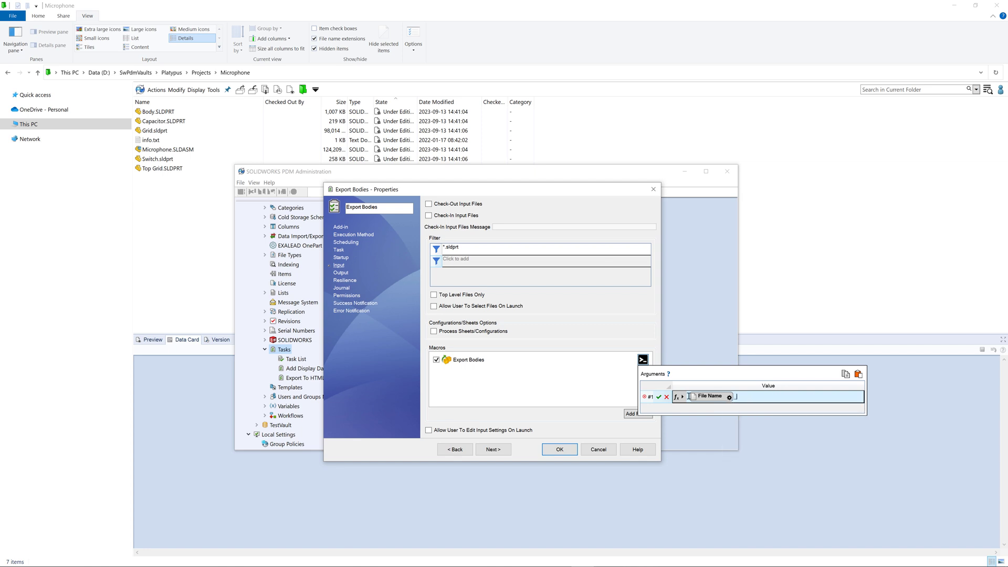
pyautogui.click(684, 397)
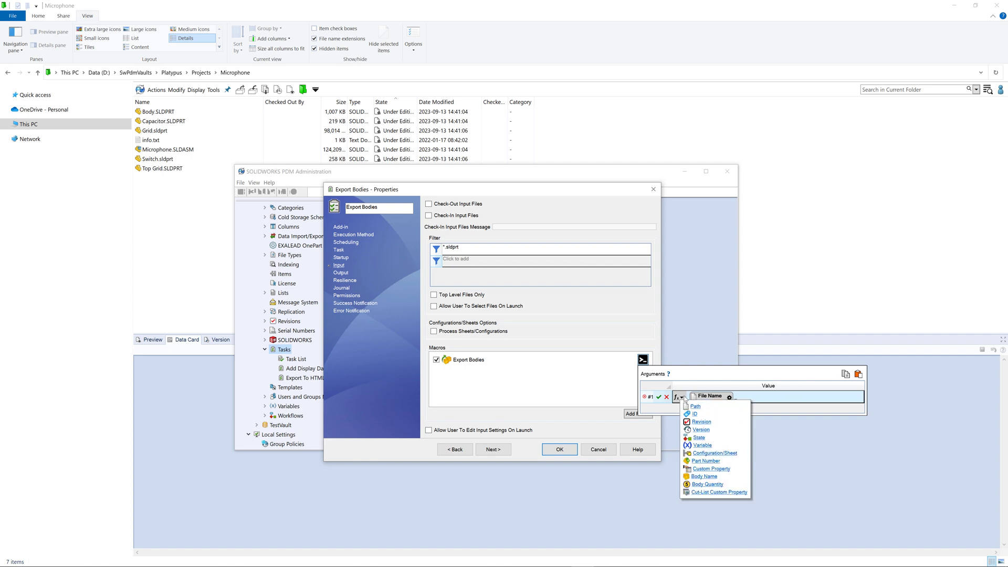
pyautogui.click(733, 493)
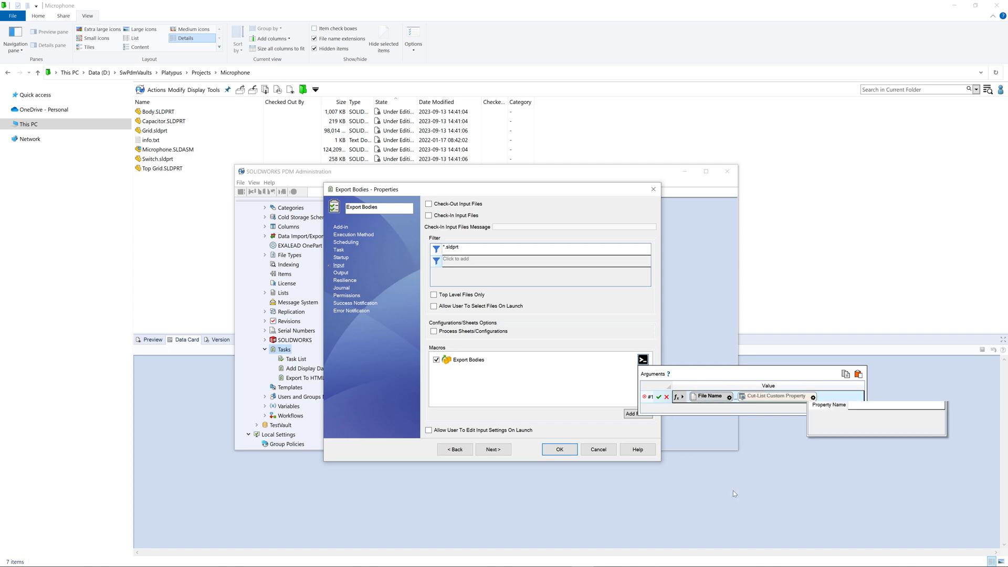
pyautogui.click(860, 426)
pyautogui.write('PartNo')
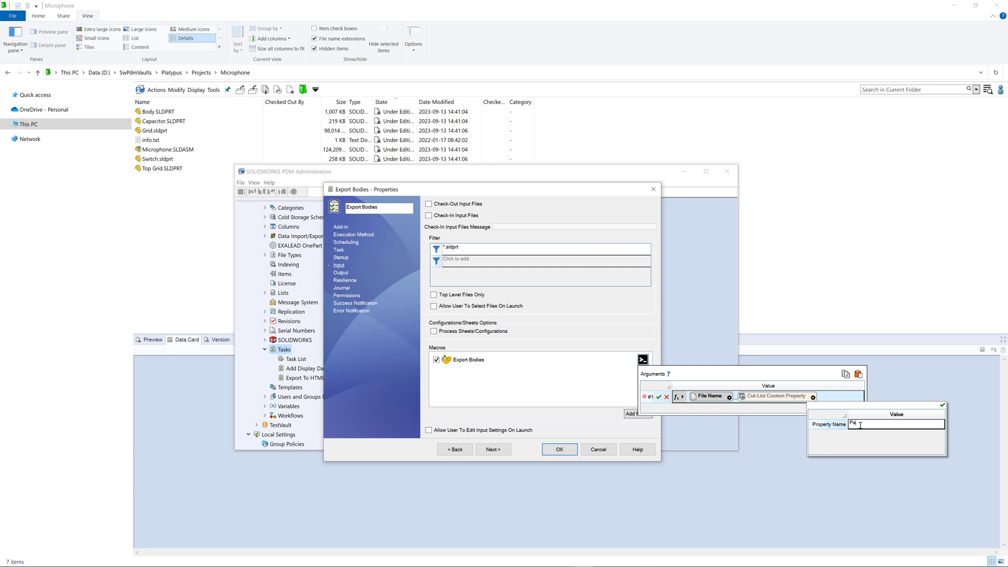
pyautogui.click(942, 406)
# Append 'x', the Body Quantity token and '.step', and prefix the value with 'MFGs\'.
pyautogui.write('x')
pyautogui.click(681, 398)
pyautogui.click(717, 485)
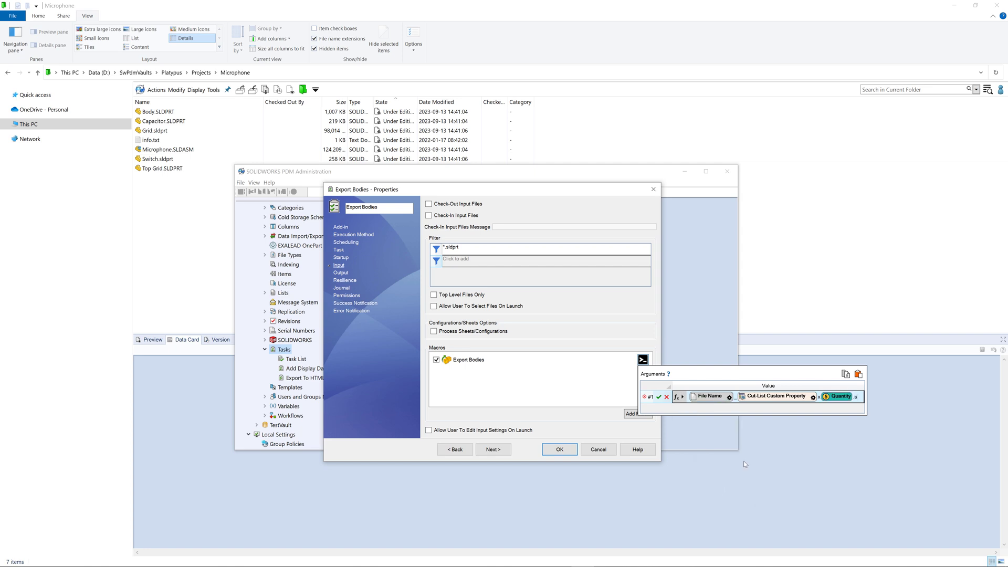
pyautogui.write('.step')
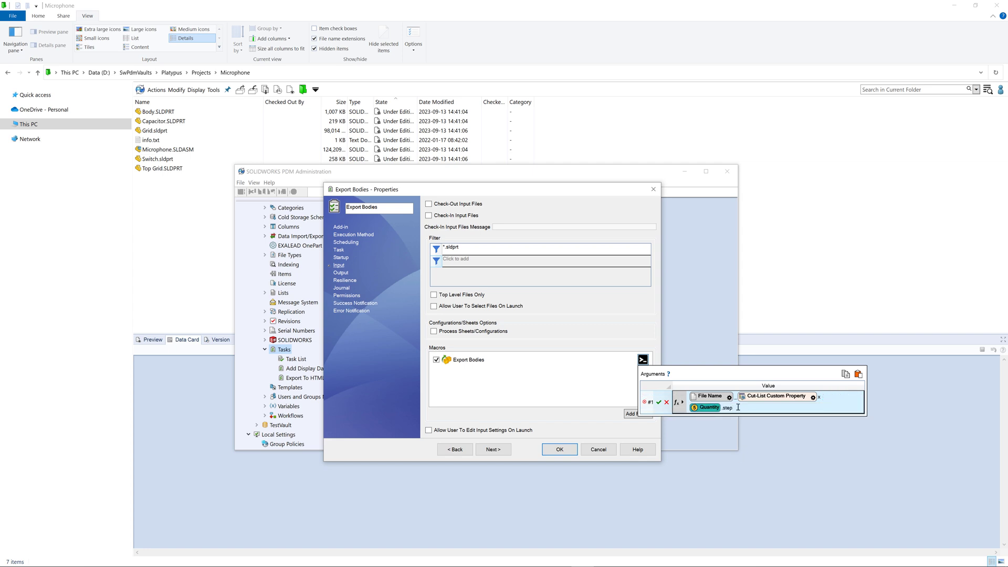
pyautogui.hotkey('ctrl', 'a')
pyautogui.click(740, 408)
pyautogui.hotkey('ctrl', 'Home')
pyautogui.write('MFGs\\')
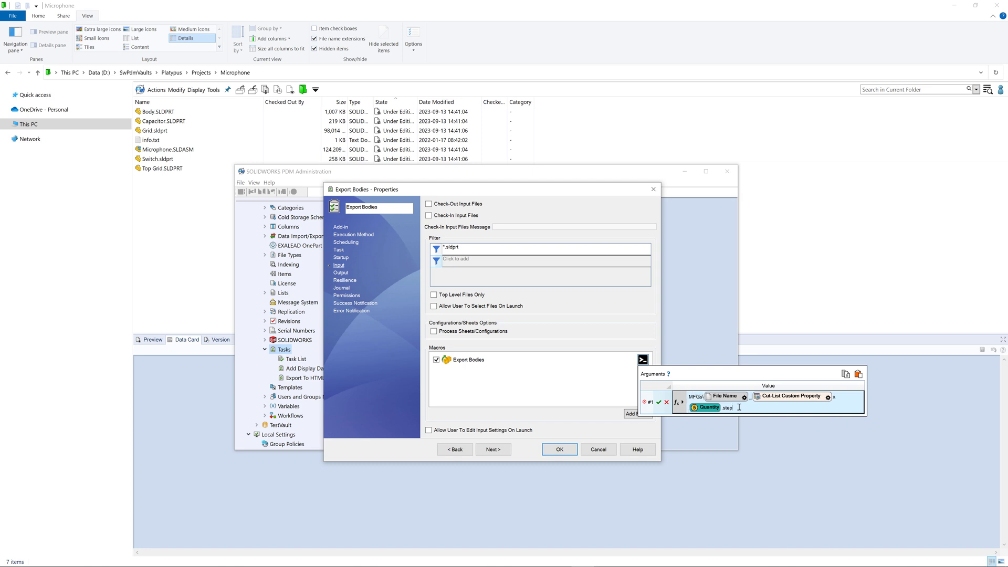
# Copy the first argument into a second argument ending in .iges, then close the editor.
pyautogui.hotkey('ctrl', 'a')
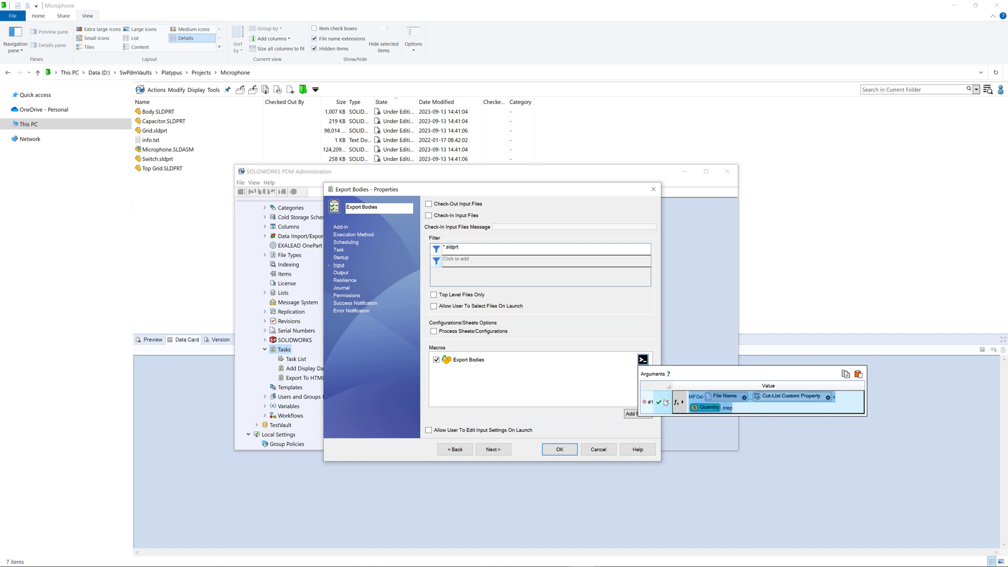
pyautogui.click(706, 419)
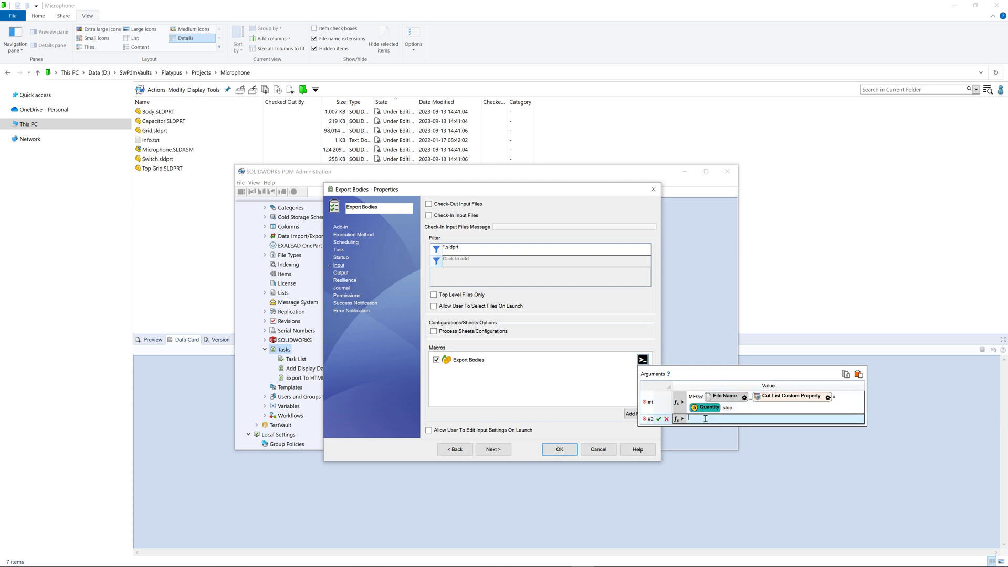
pyautogui.hotkey('ctrl', 'v')
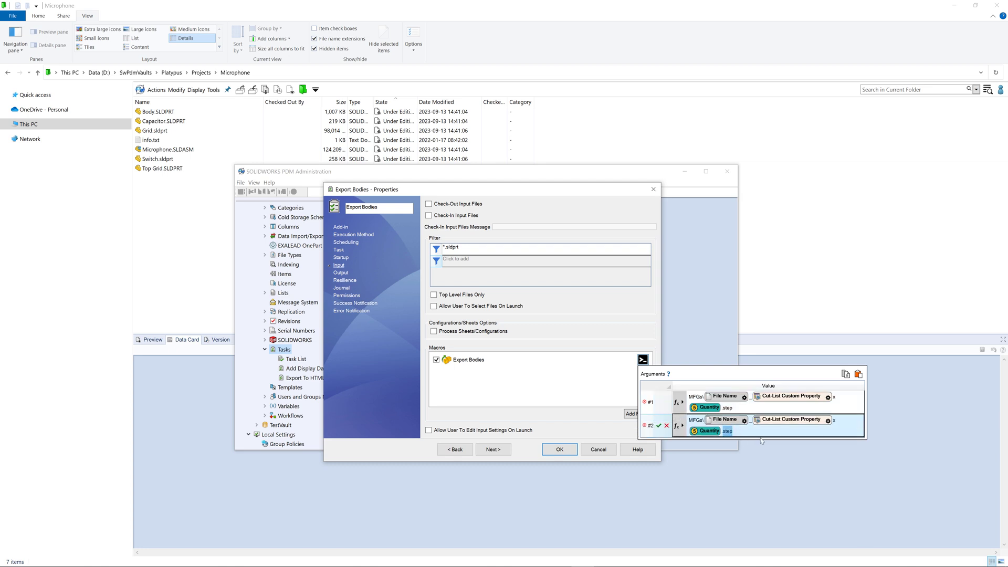
pyautogui.write('iges')
pyautogui.click(659, 425)
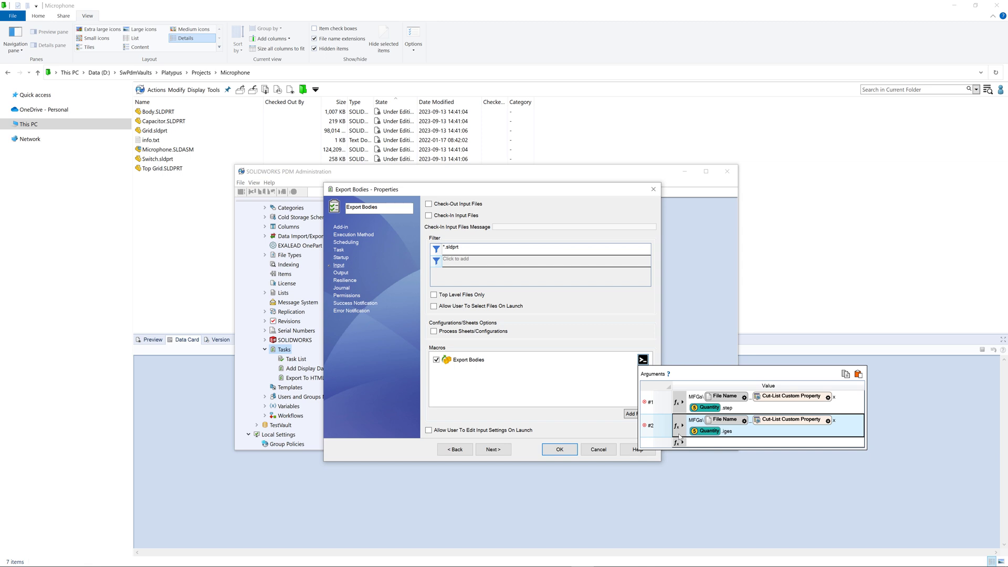
pyautogui.click(562, 369)
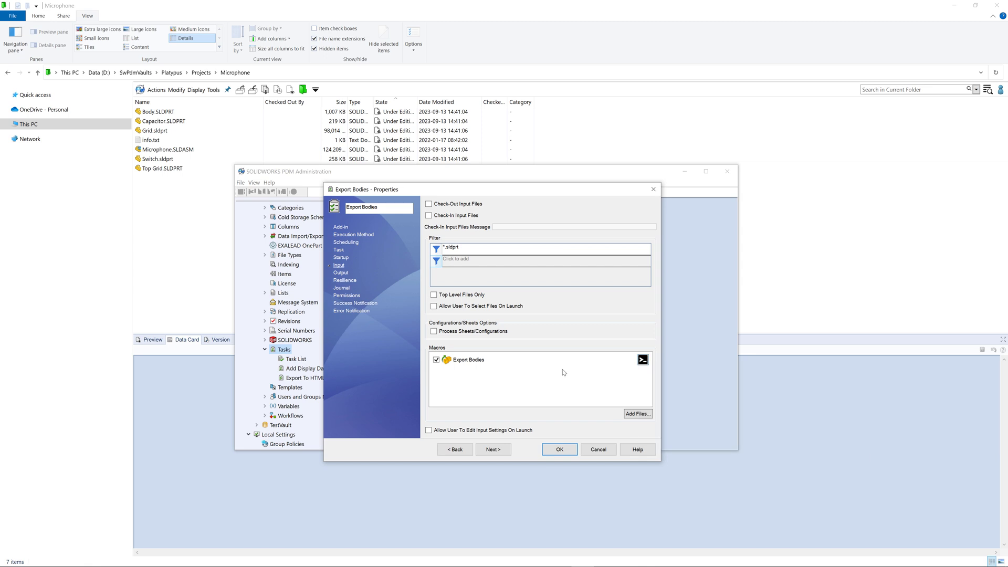
# Enable Process Sheets/Configurations and Check-In Generated Files for the Export Bodies task.
pyautogui.click(434, 332)
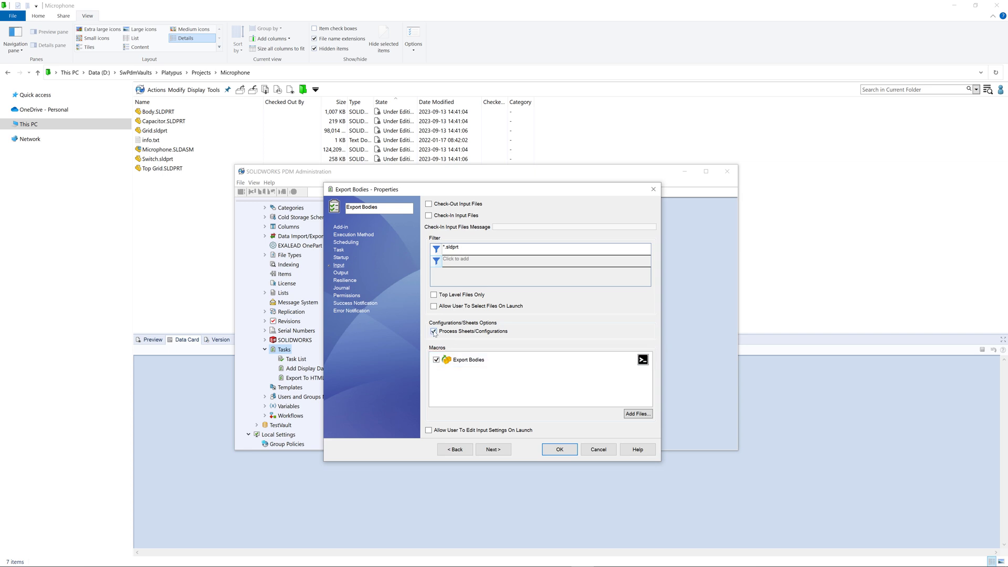
pyautogui.click(348, 275)
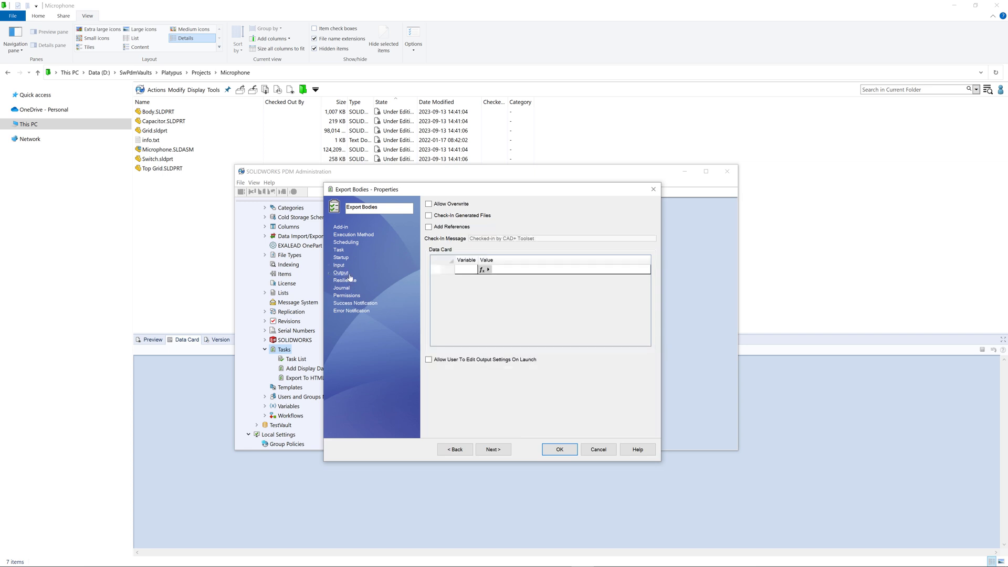
pyautogui.click(429, 216)
# Turn on detailed reports and stored logs in the Logs folder, and save the task.
pyautogui.click(348, 282)
pyautogui.click(345, 288)
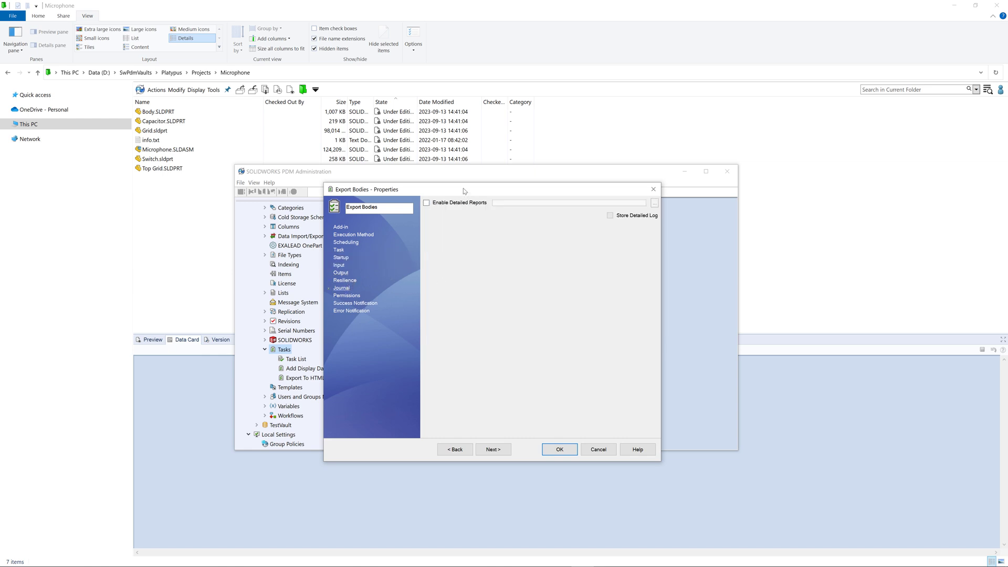
pyautogui.click(610, 215)
pyautogui.click(654, 203)
pyautogui.click(418, 311)
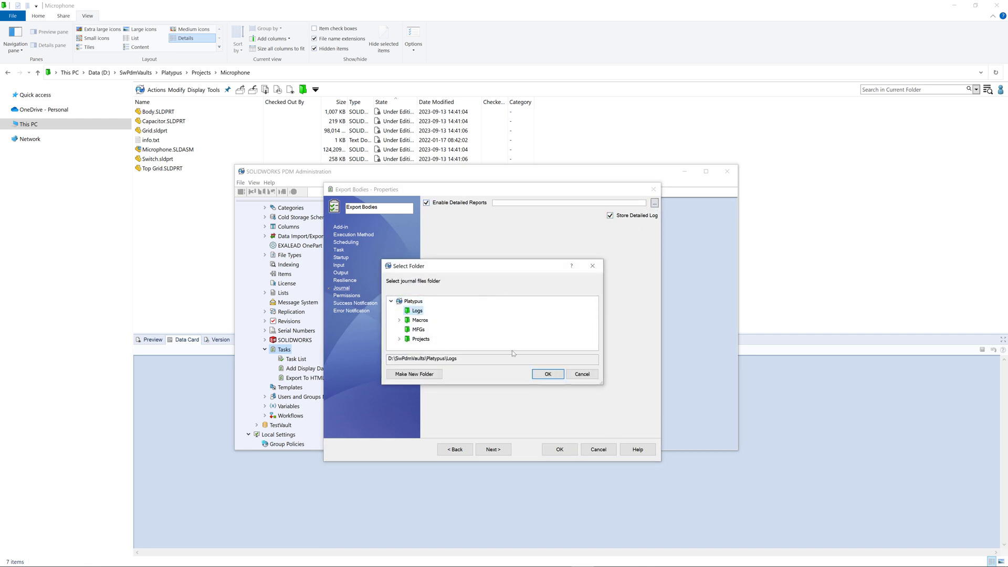
pyautogui.click(548, 374)
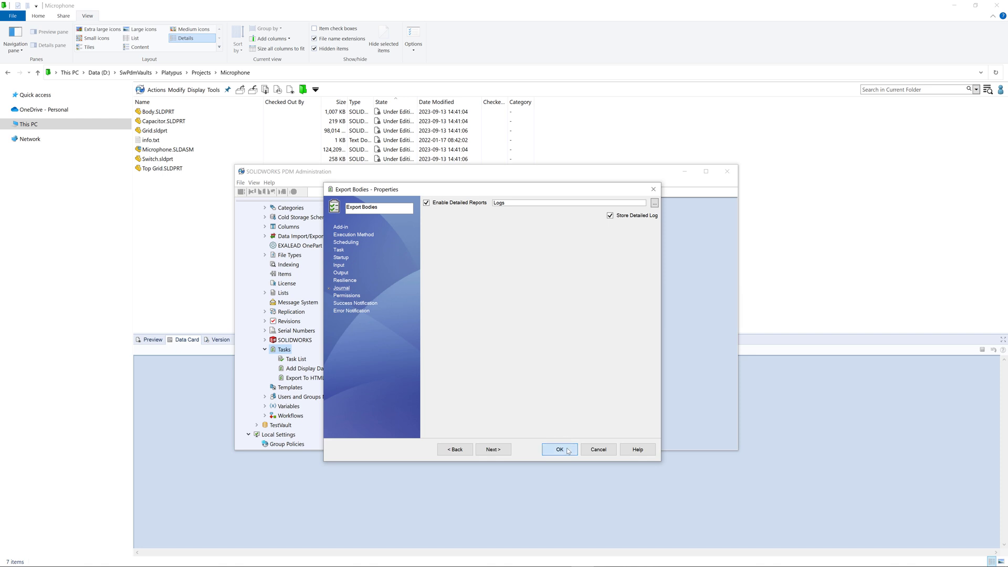
pyautogui.click(561, 449)
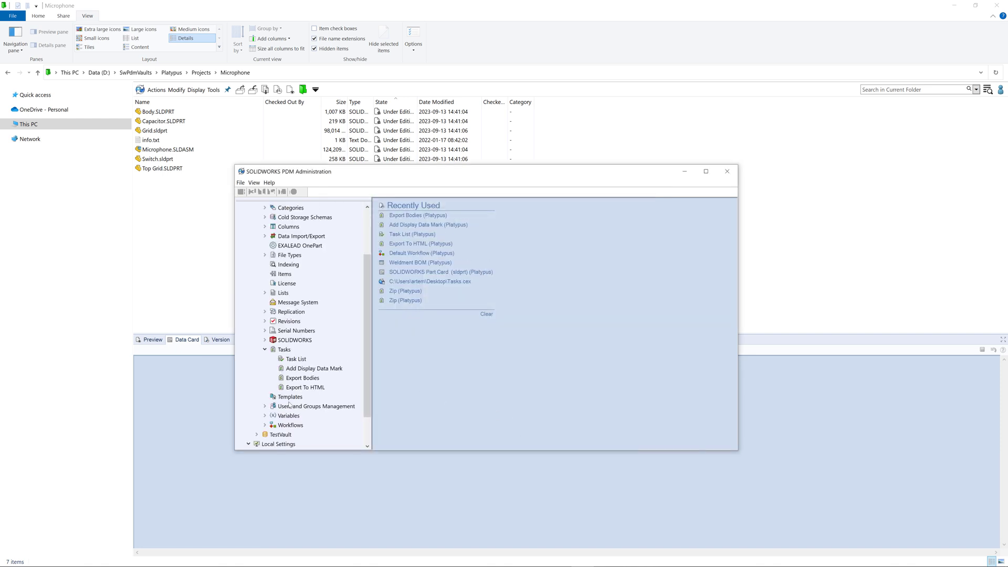
# Add an Execute task 'export bodies' action to the Default Workflow's Passed Approval transition.
pyautogui.click(265, 425)
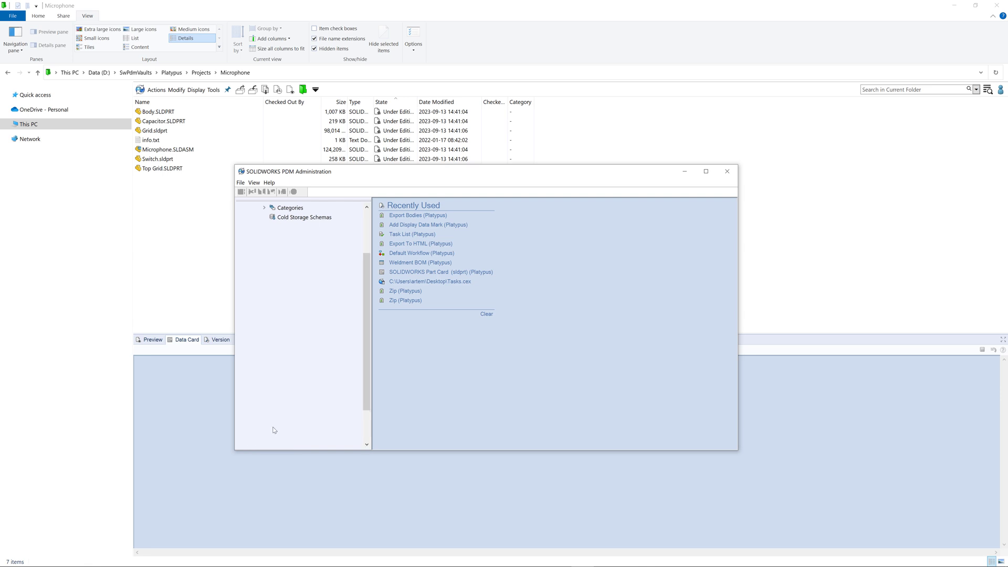
pyautogui.doubleClick(302, 435)
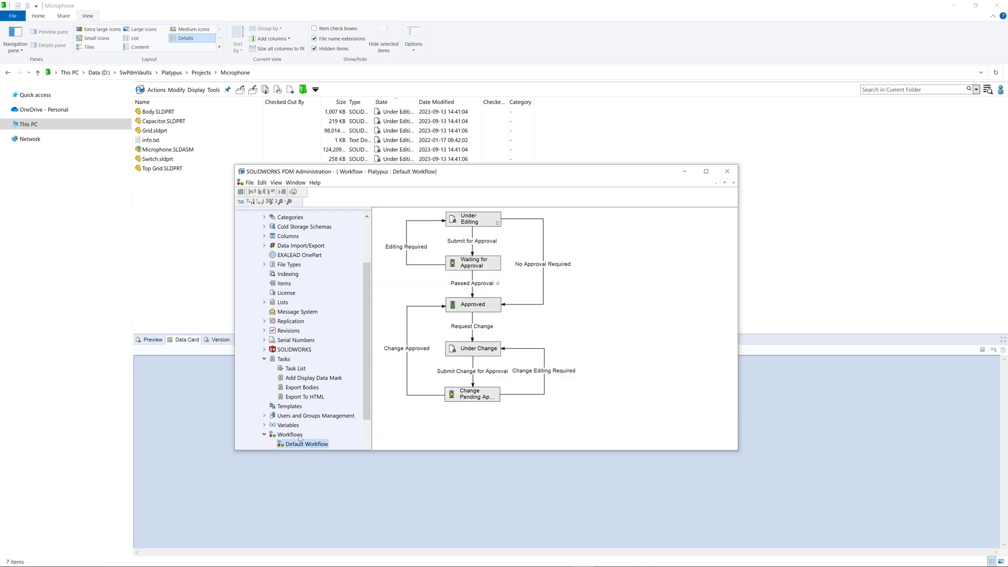
pyautogui.doubleClick(476, 285)
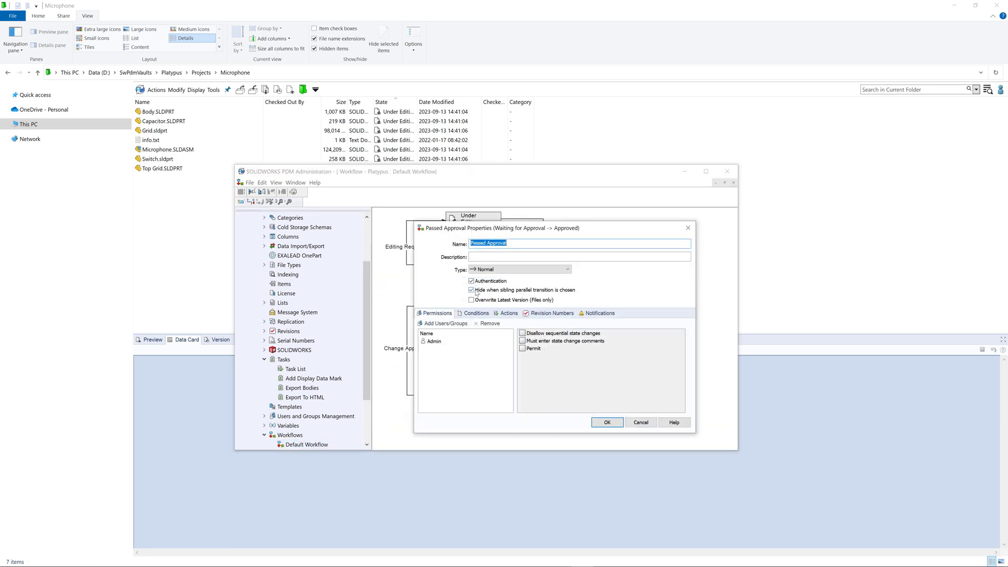
pyautogui.click(501, 314)
pyautogui.click(439, 324)
pyautogui.click(611, 262)
pyautogui.click(609, 305)
pyautogui.click(433, 249)
pyautogui.write('export bodies')
pyautogui.click(642, 427)
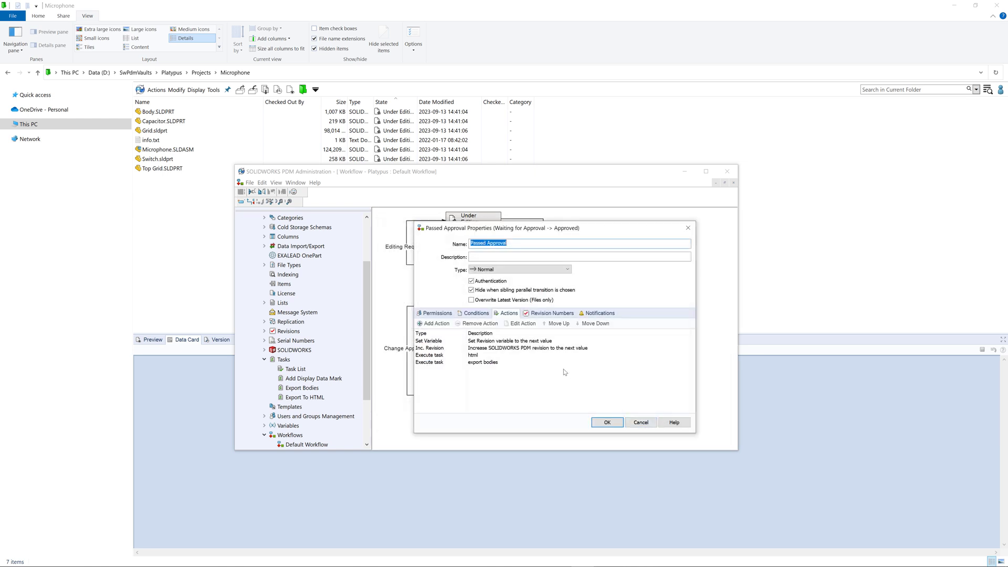
pyautogui.press('Return')
# Add the same 'export bodies' action to the Change Approved transition and save the workflow.
pyautogui.doubleClick(415, 347)
pyautogui.click(507, 313)
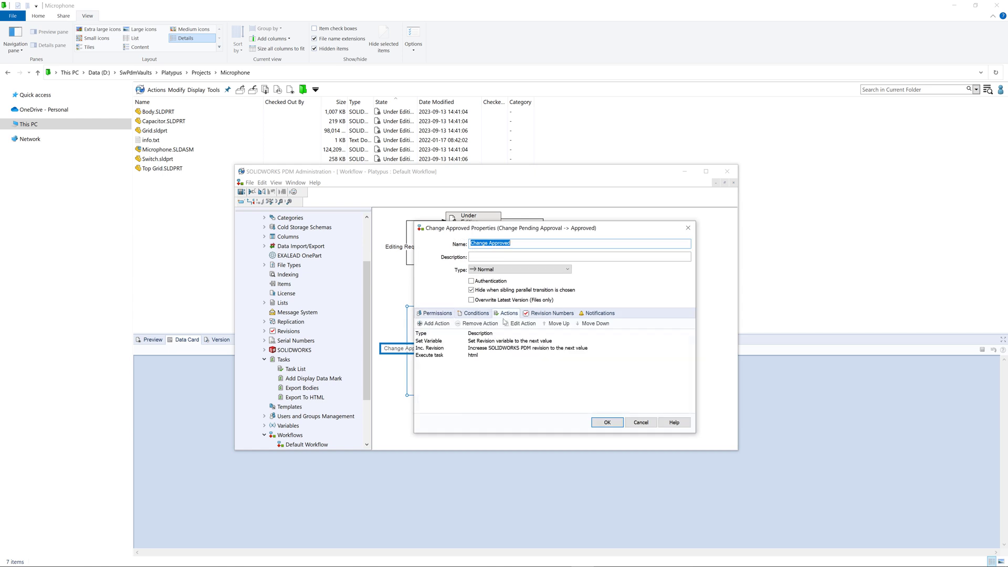
pyautogui.click(444, 323)
pyautogui.click(609, 262)
pyautogui.click(609, 271)
pyautogui.click(406, 249)
pyautogui.write('export bodies')
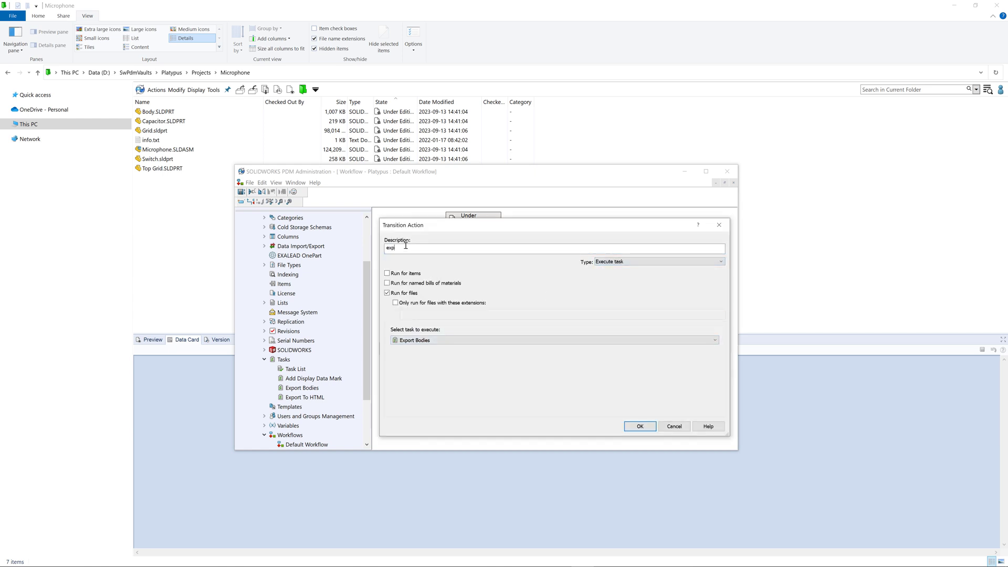
pyautogui.click(640, 426)
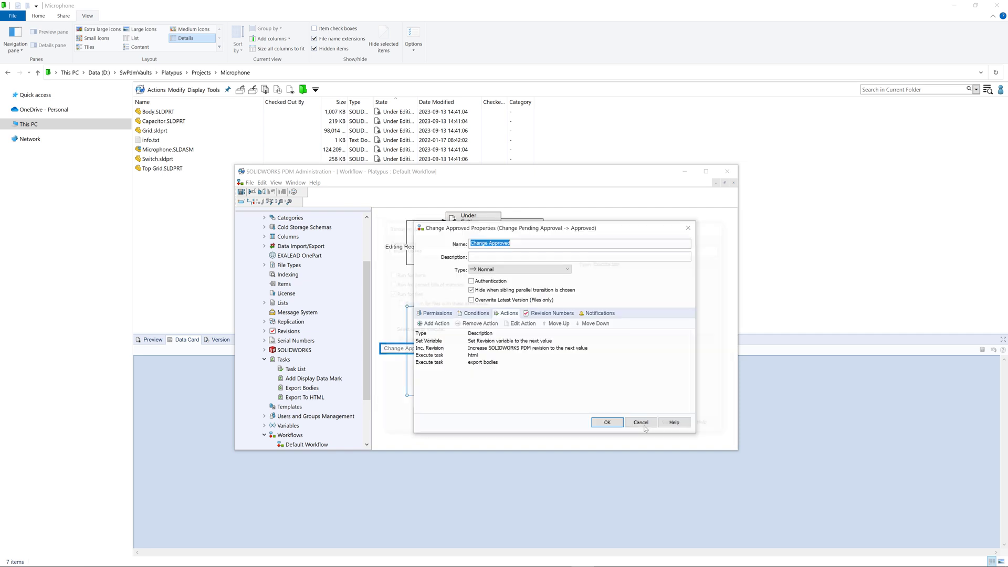
pyautogui.click(607, 423)
pyautogui.click(241, 192)
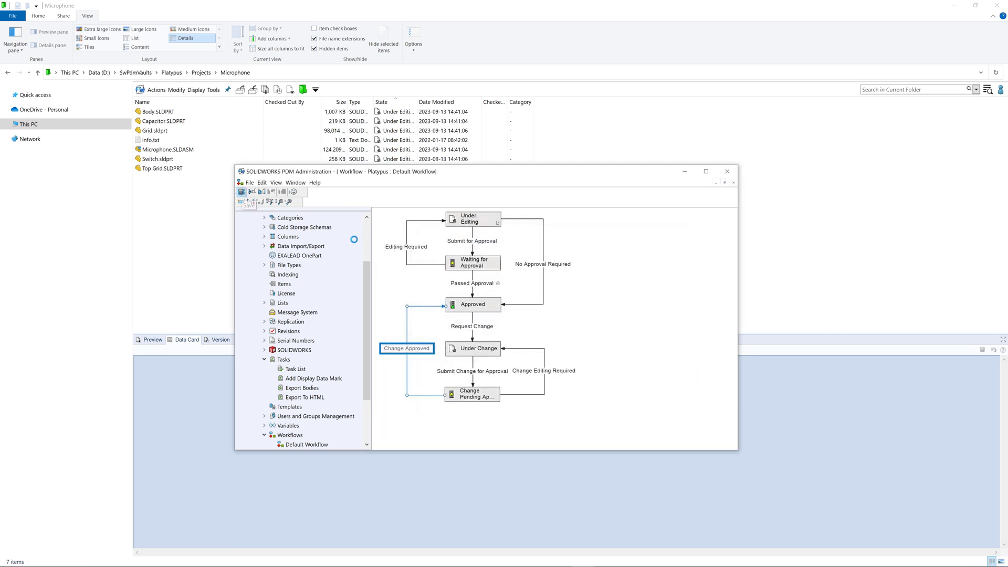
# In the vault view, sort by type and select Microphone.SLDASM with its five part files.
pyautogui.click(202, 192)
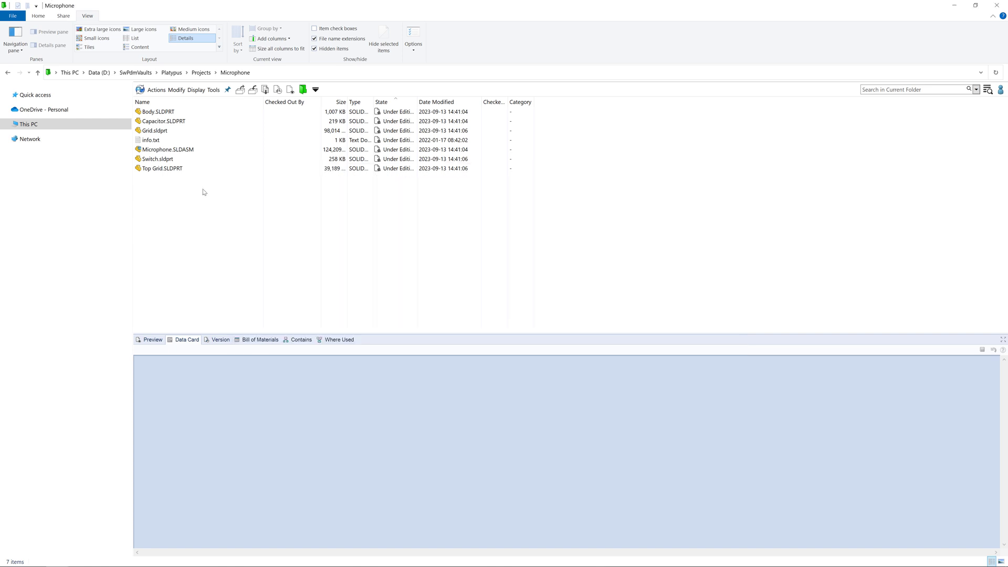
pyautogui.click(359, 102)
pyautogui.click(212, 111)
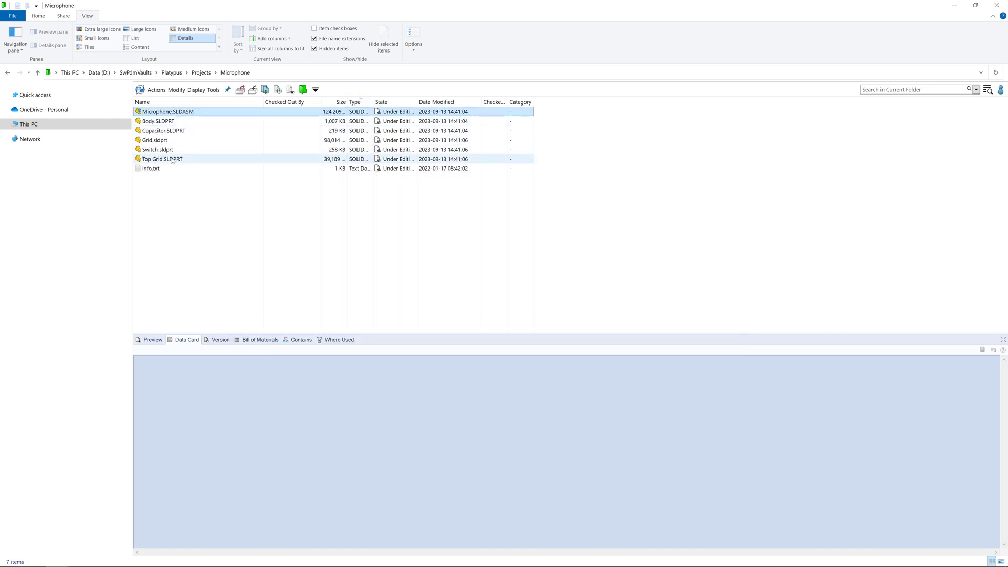
pyautogui.keyDown('shift'); pyautogui.click(172, 159); pyautogui.keyUp('shift')
pyautogui.rightClick(172, 159)
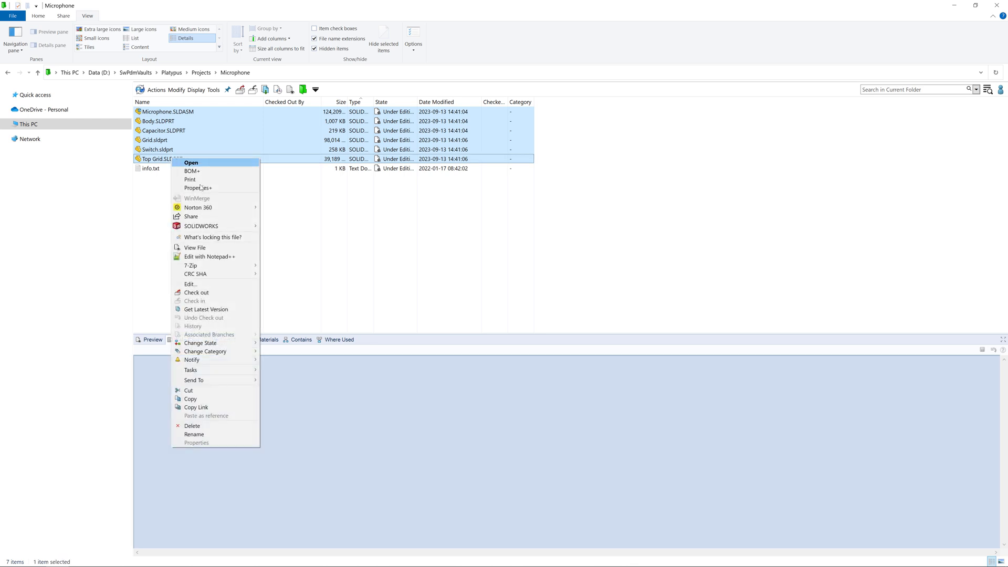
# Submit all six Microphone files for approval.
pyautogui.moveTo(221, 343)
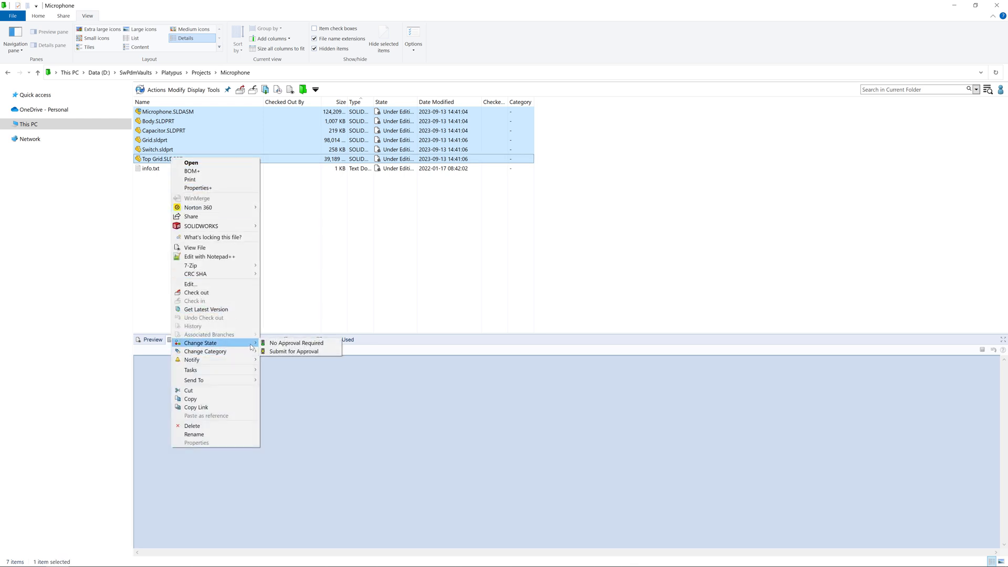
pyautogui.click(297, 353)
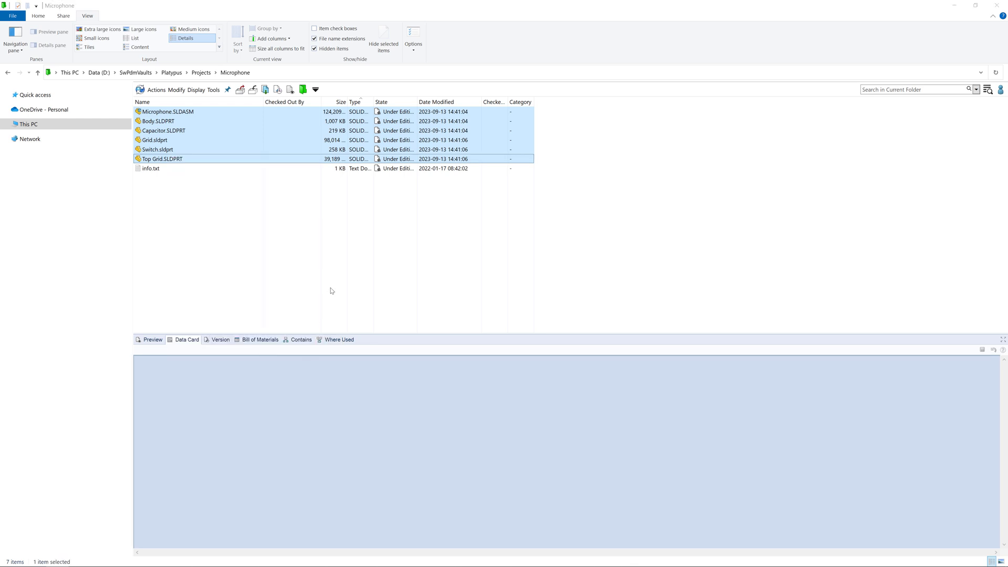
pyautogui.click(434, 258)
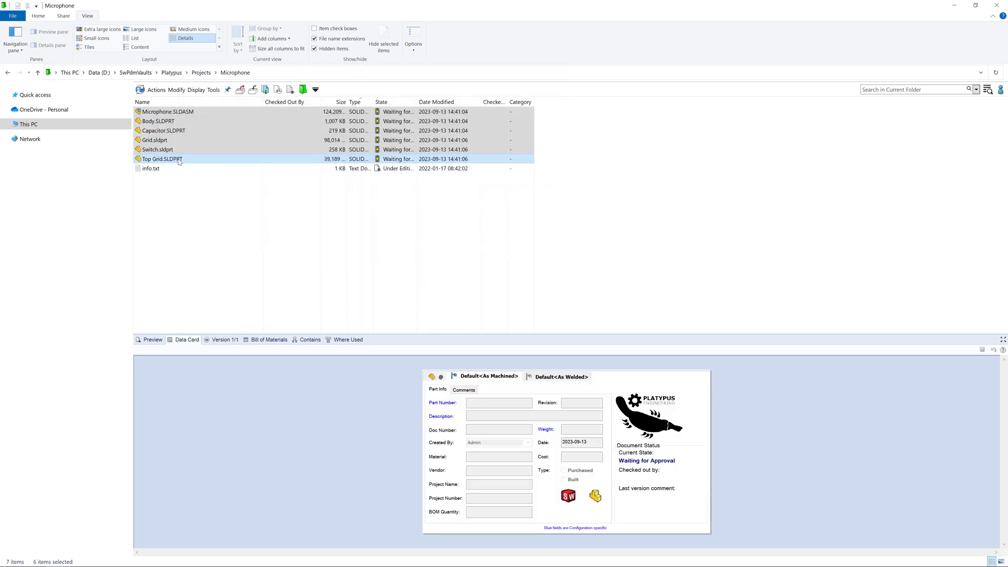
# Move the waiting files through Passed Approval, entering the account password to confirm.
pyautogui.rightClick(180, 160)
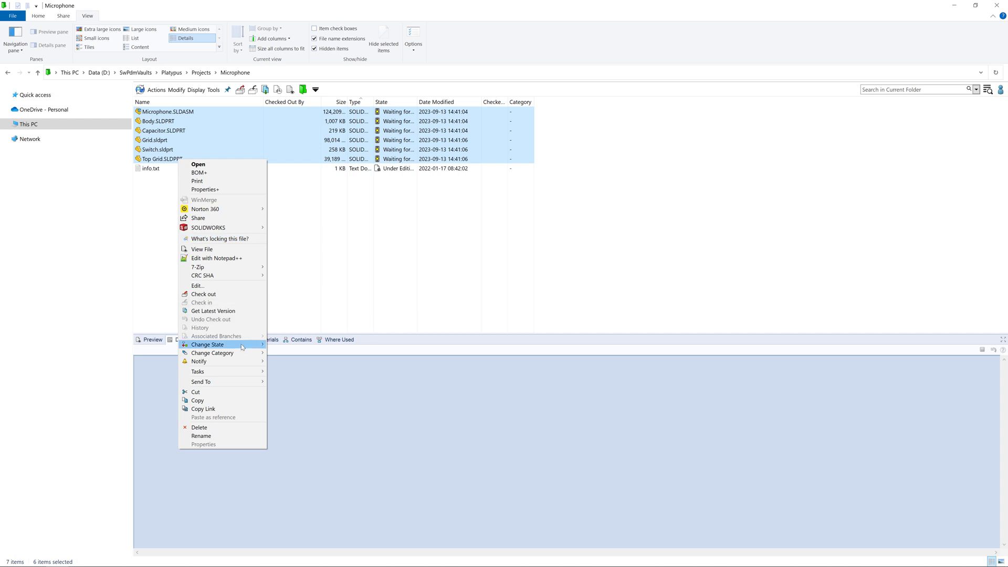
pyautogui.moveTo(242, 347)
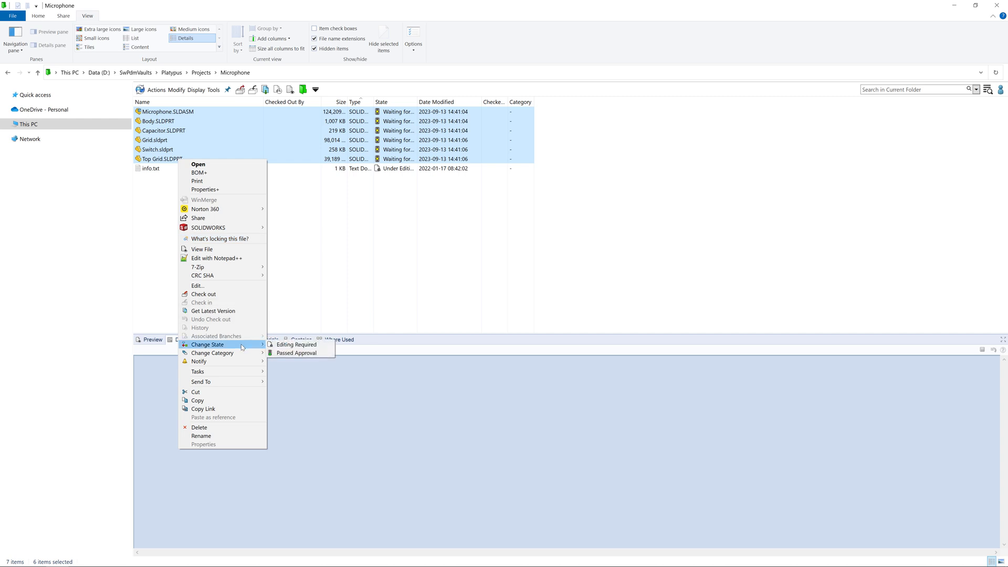
pyautogui.click(294, 353)
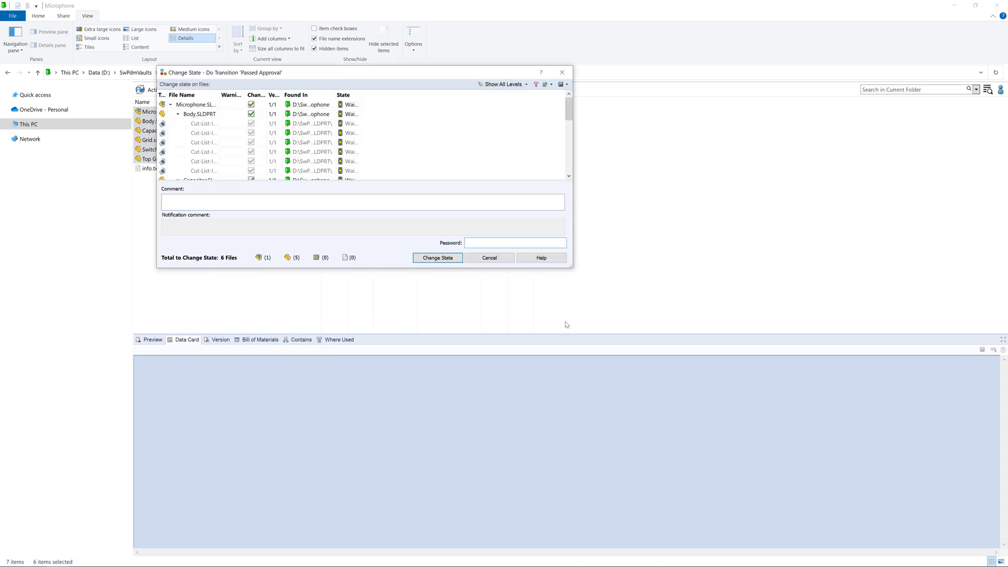
pyautogui.write('password')
pyautogui.click(454, 259)
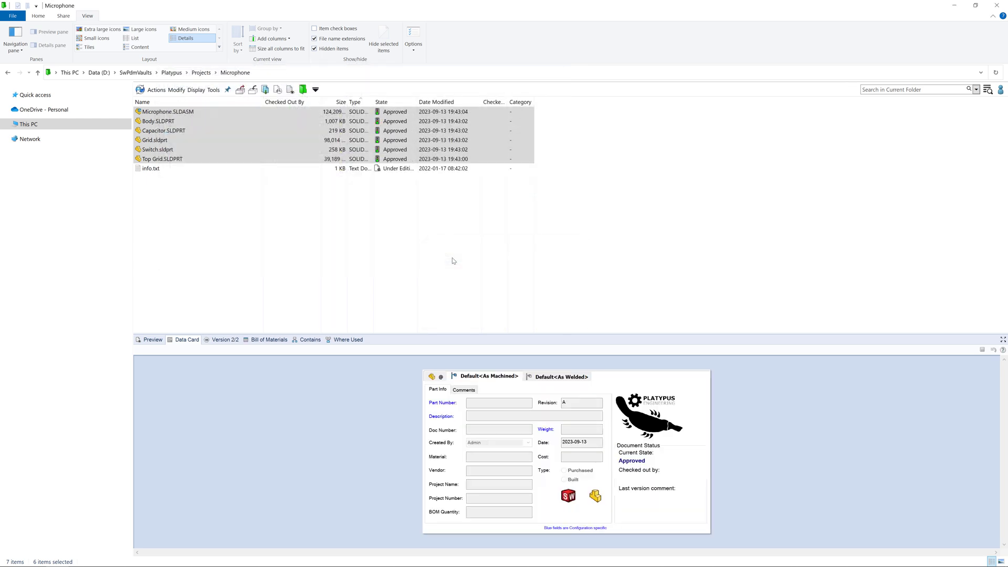
pyautogui.click(454, 261)
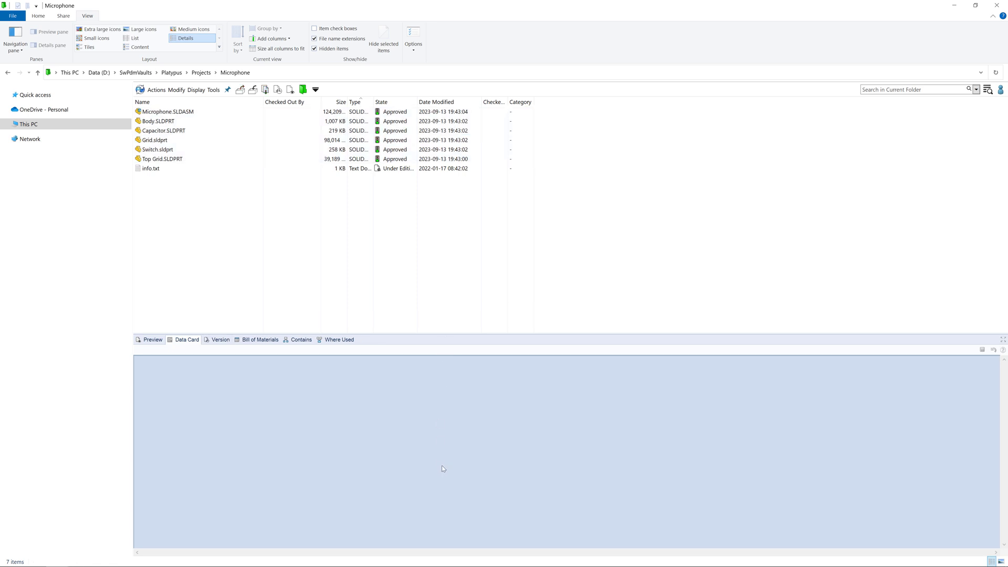
# Open the Task List in PDM Administration and widen the Task column to read names.
pyautogui.hotkey('alt', 'Tab')
pyautogui.doubleClick(295, 369)
pyautogui.moveTo(418, 217); pyautogui.dragTo(445, 216)
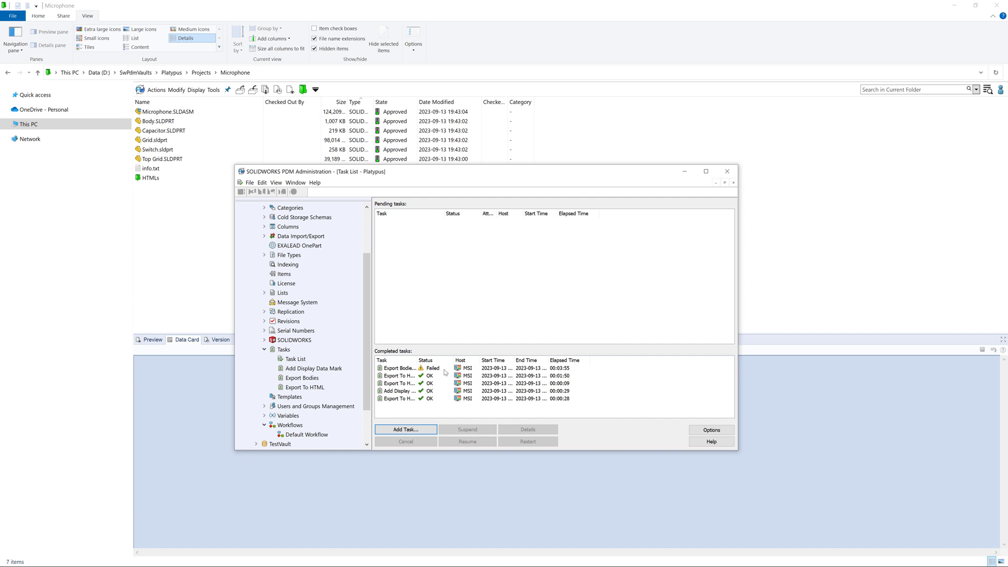
pyautogui.click(409, 369)
pyautogui.click(529, 430)
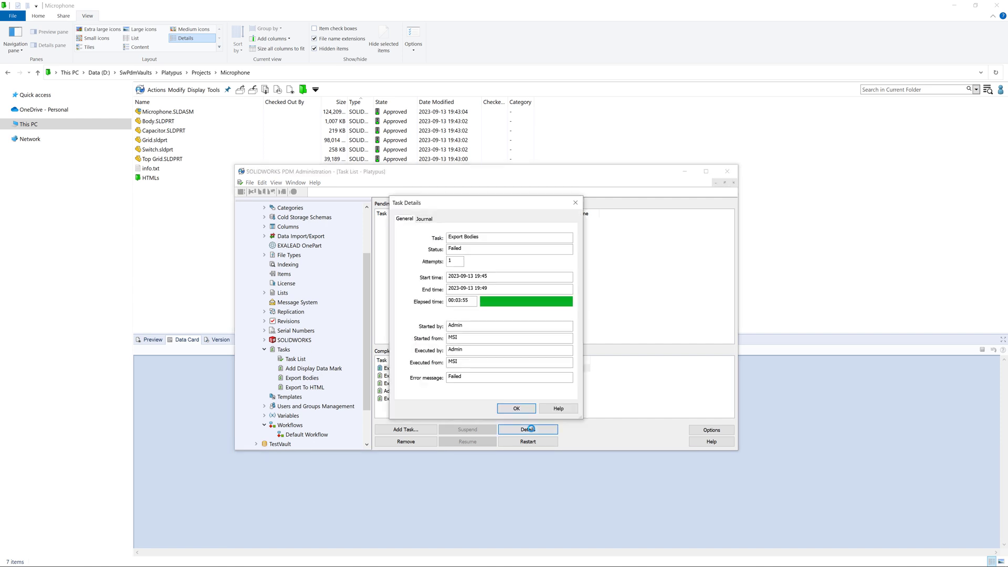
pyautogui.click(429, 218)
pyautogui.click(433, 228)
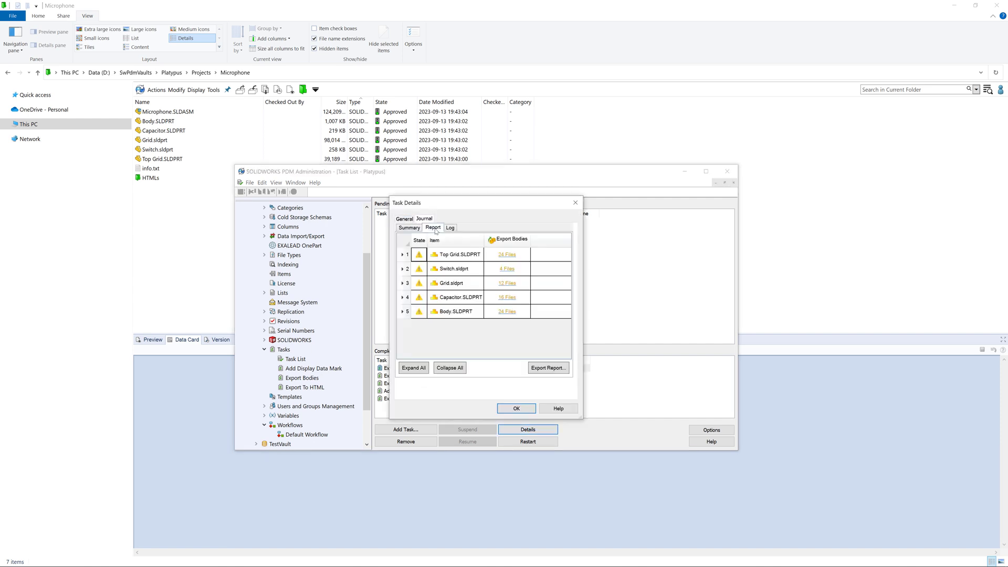
pyautogui.click(508, 255)
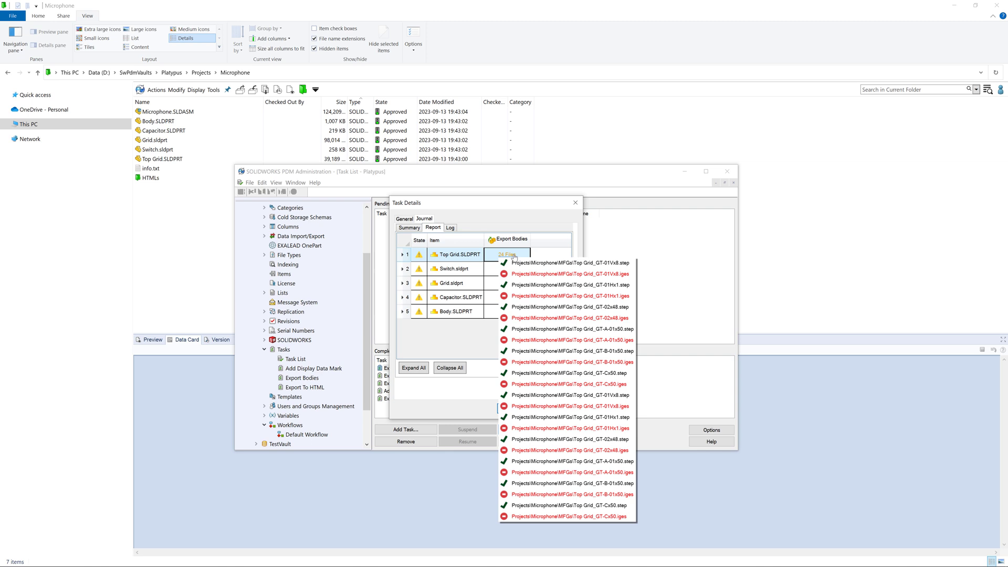
pyautogui.click(539, 255)
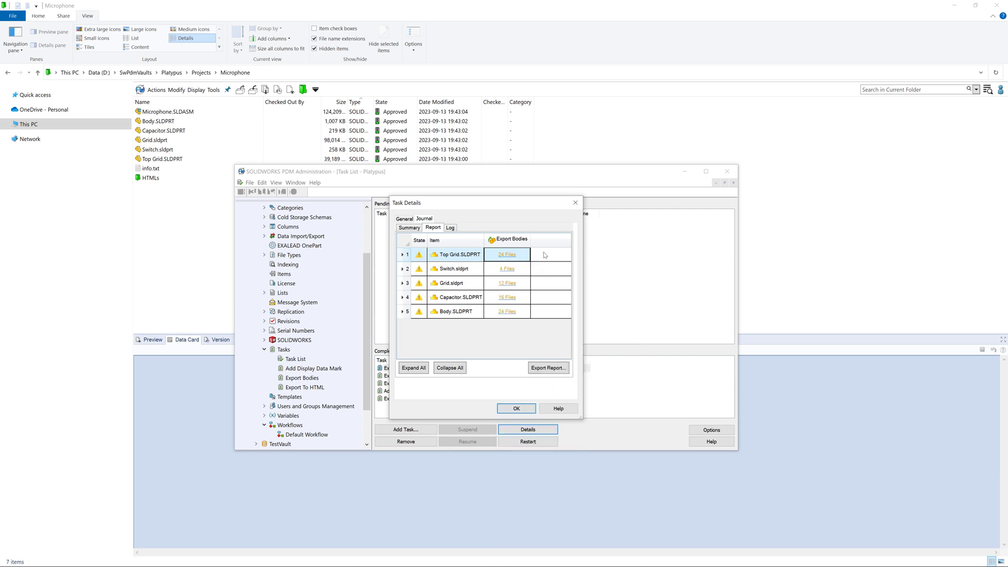
pyautogui.click(510, 270)
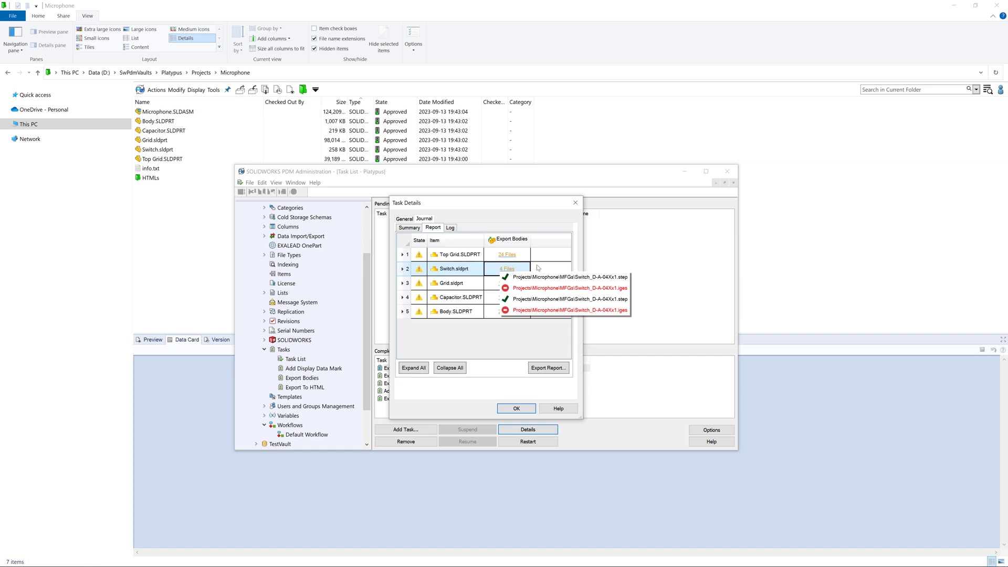
pyautogui.click(552, 264)
pyautogui.click(514, 285)
pyautogui.click(553, 275)
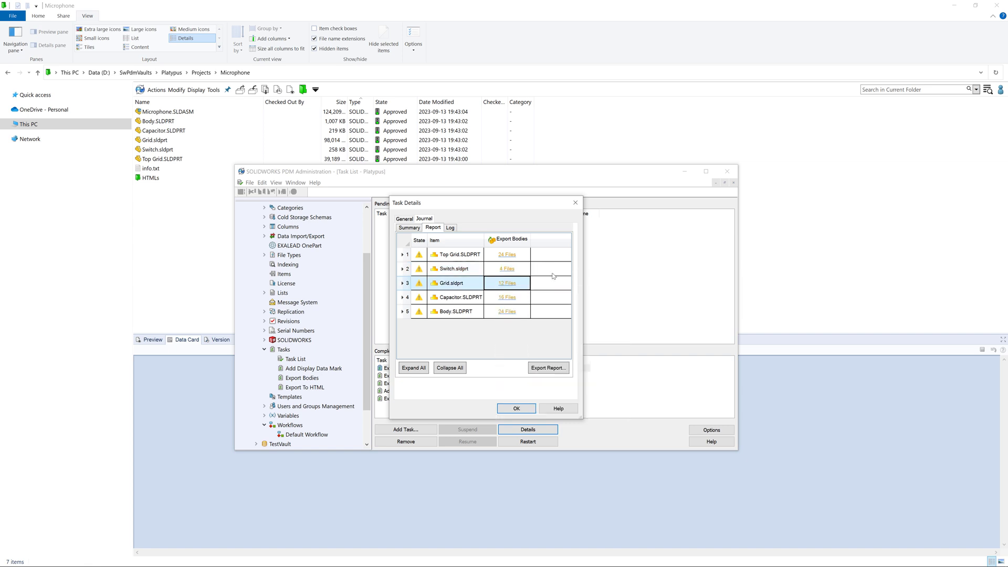
pyautogui.click(402, 255)
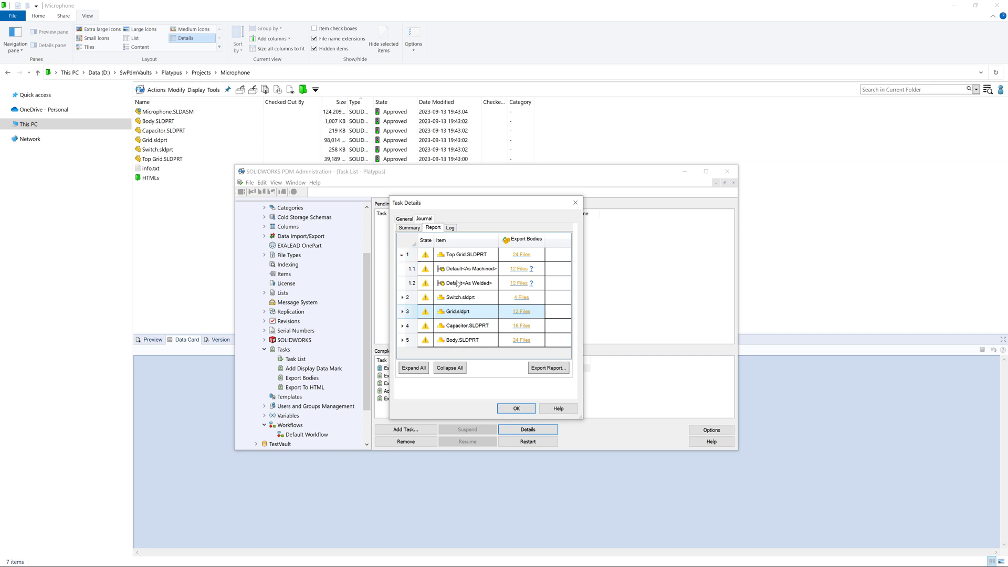
pyautogui.click(531, 270)
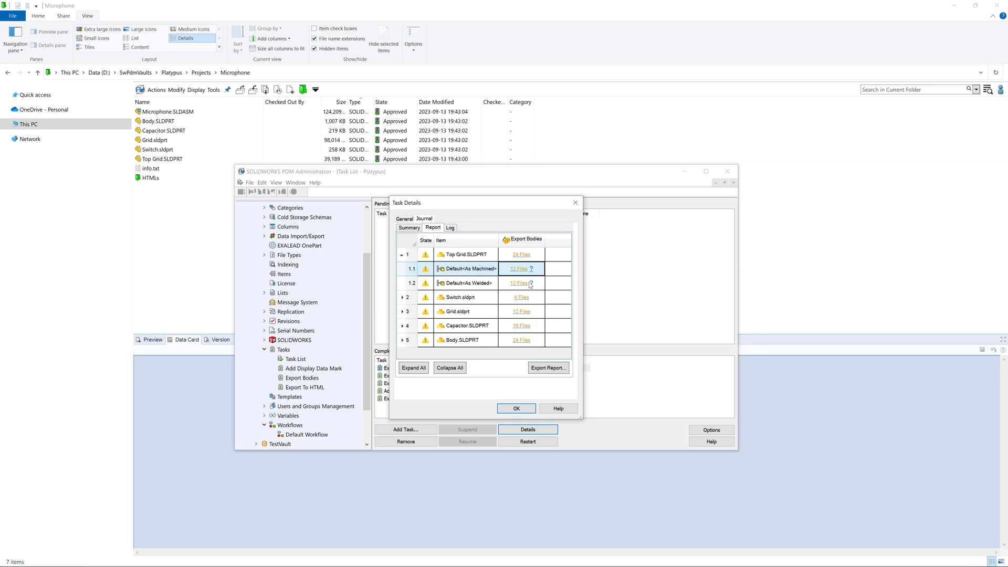
pyautogui.click(530, 286)
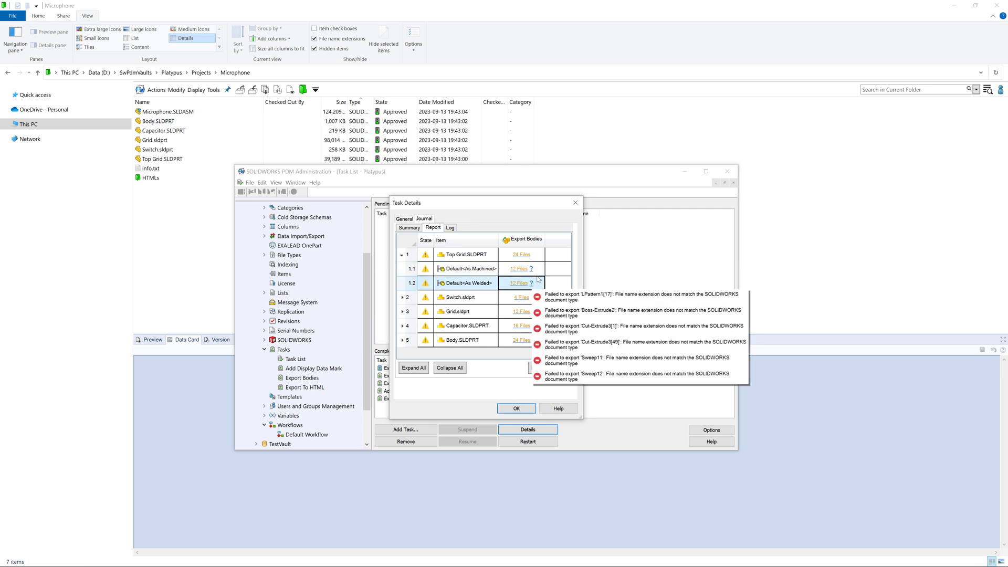
pyautogui.click(541, 272)
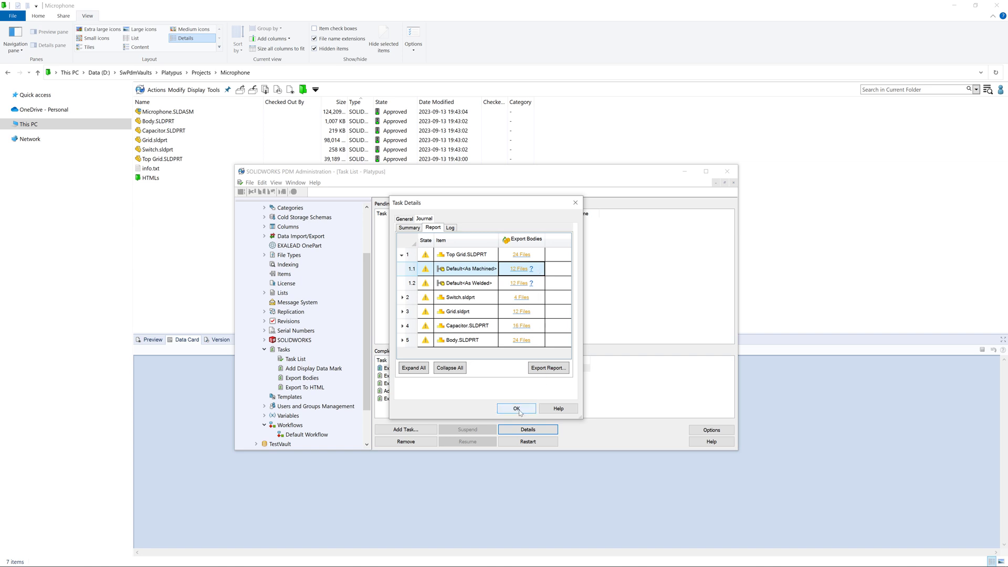
pyautogui.click(517, 409)
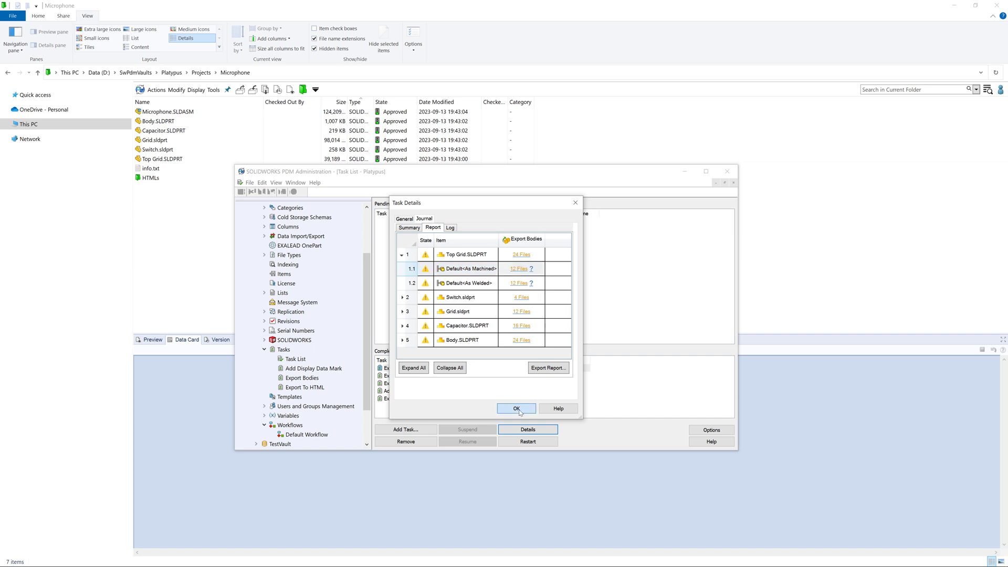
pyautogui.click(206, 247)
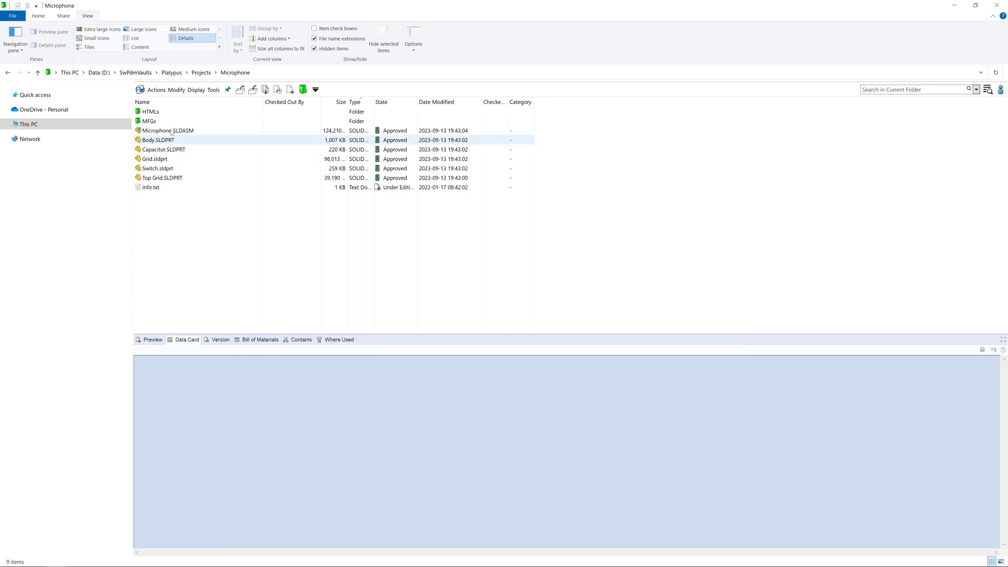
# Preview Top Grid_GT-01Hx1 and Body_B-001x1/-002x1/-003x3 STEP files in MFGs, then Body.SLDPRT.
pyautogui.doubleClick(156, 121)
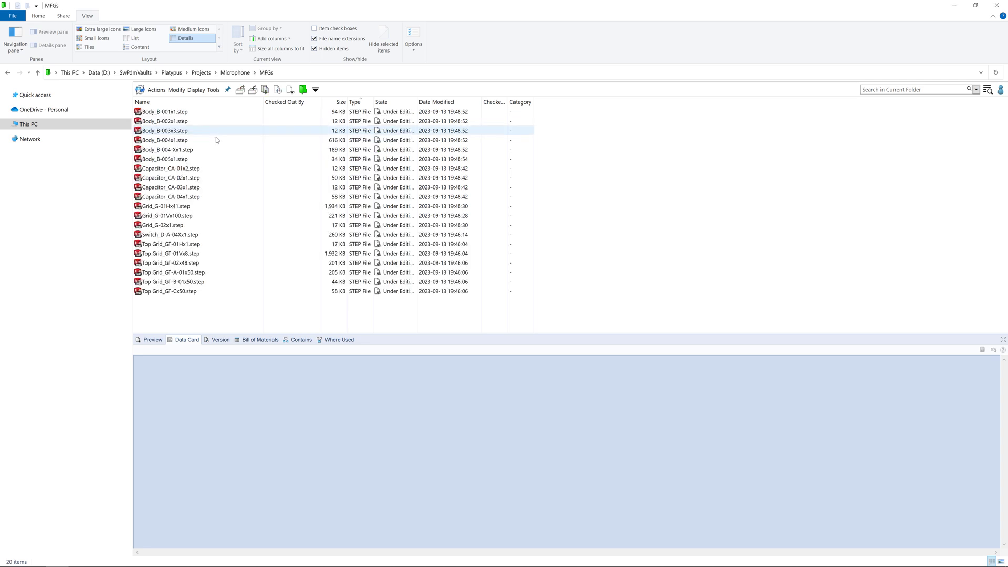
pyautogui.click(174, 246)
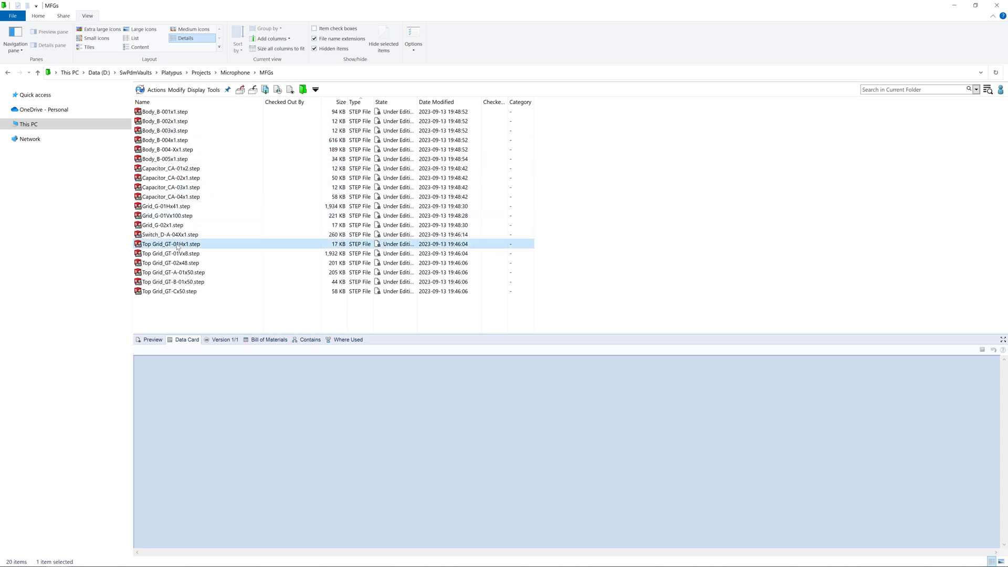
pyautogui.click(155, 340)
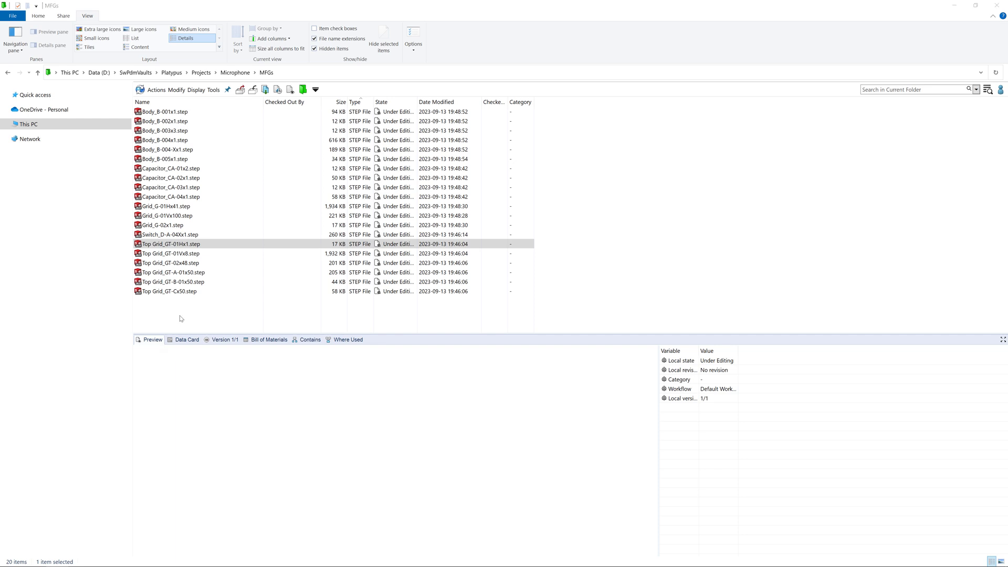
pyautogui.click(168, 112)
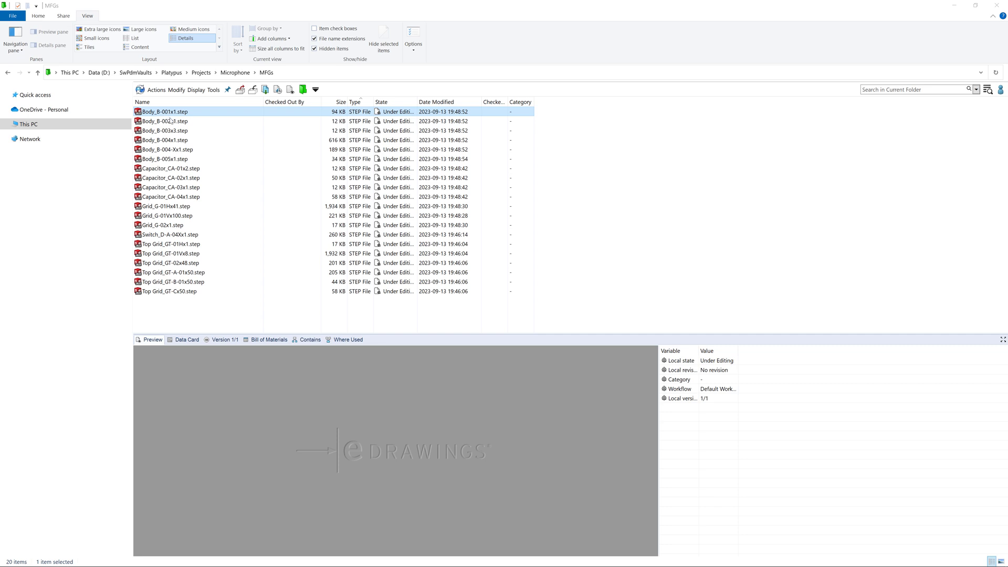
pyautogui.click(172, 121)
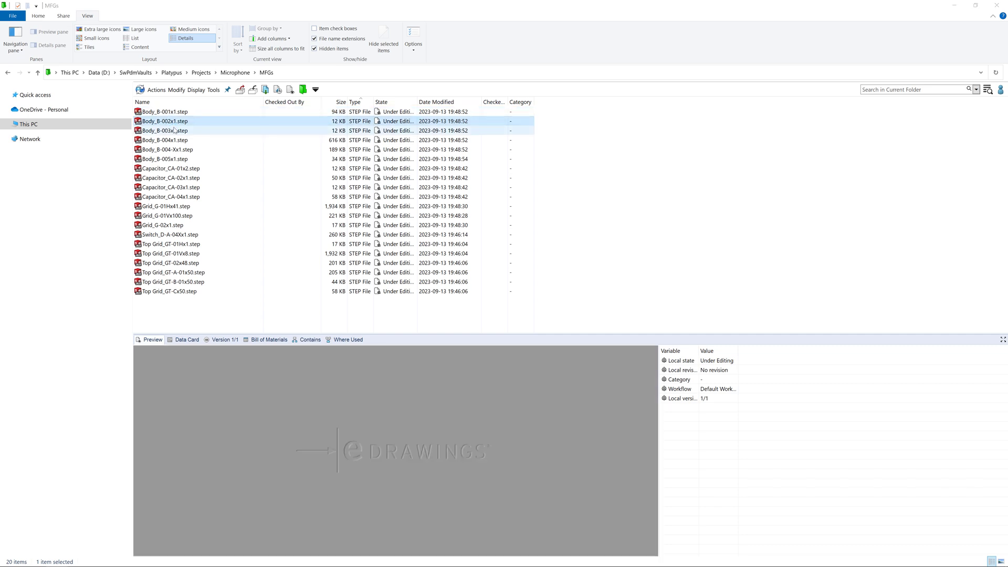
pyautogui.click(174, 131)
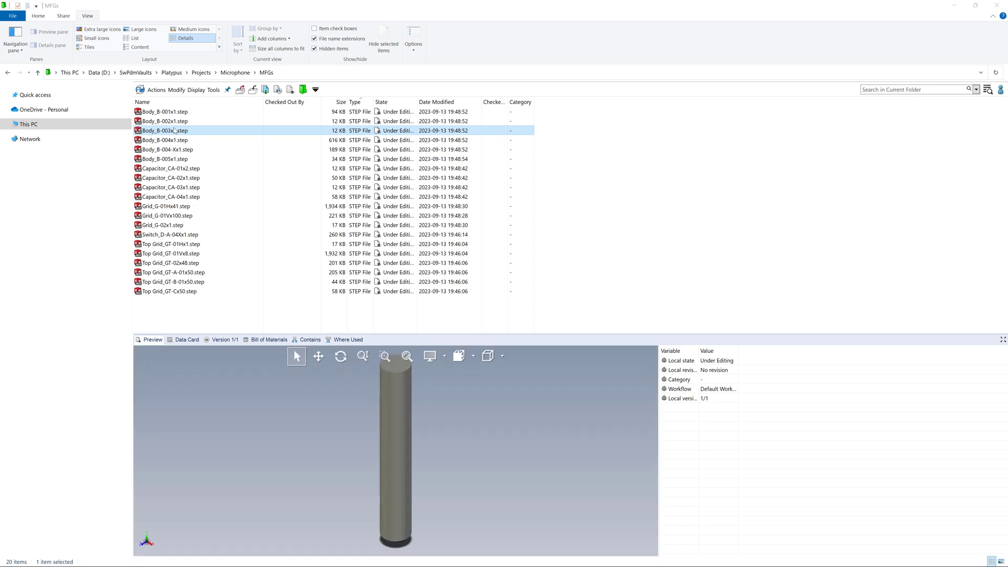
pyautogui.click(234, 72)
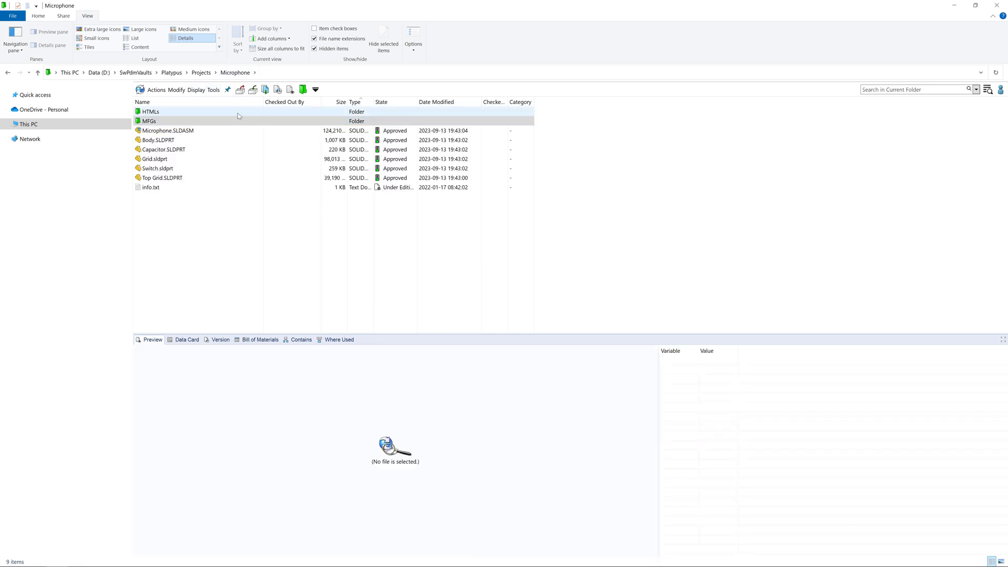
pyautogui.click(176, 139)
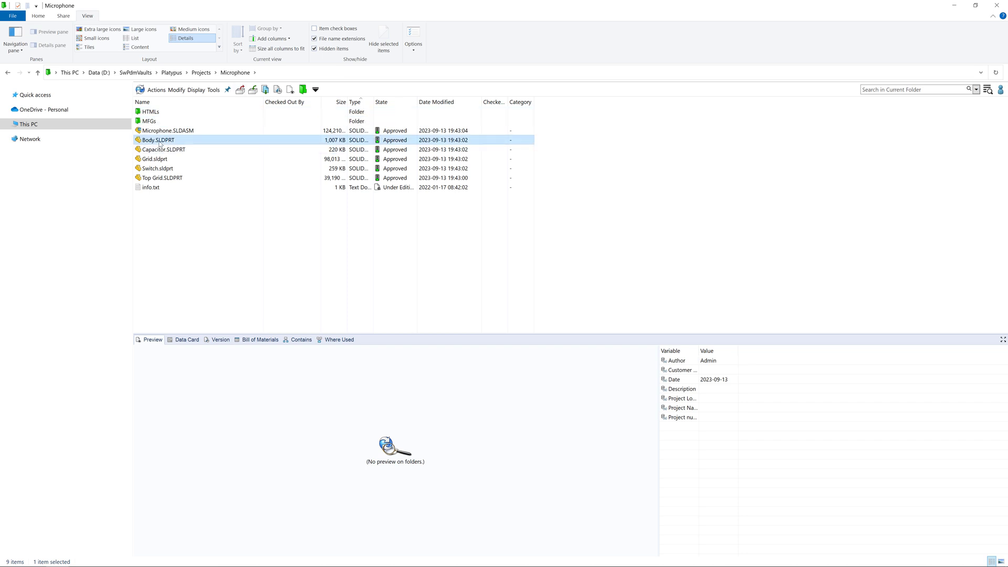